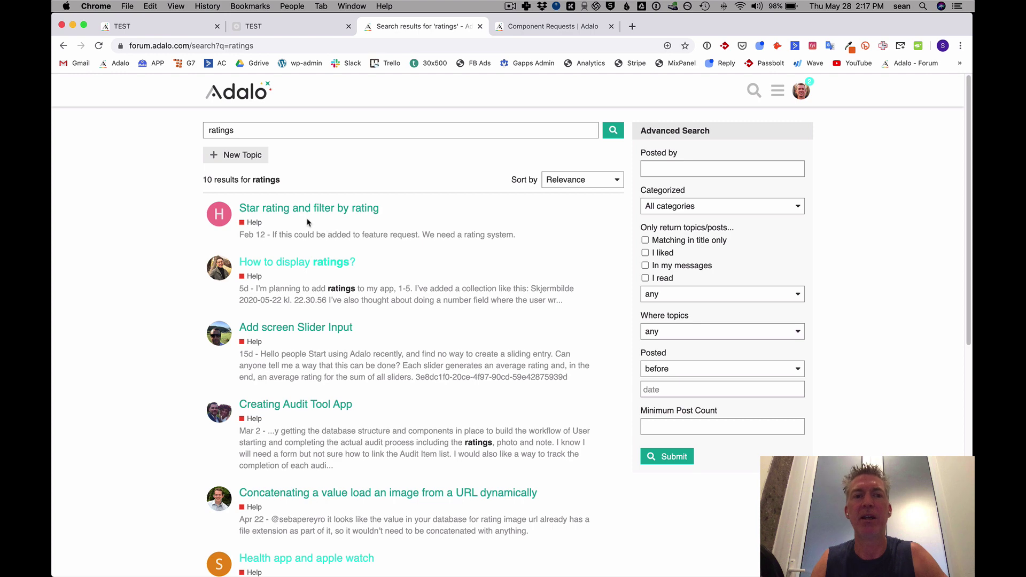
# Switch to the Component Requests board showing the 'Star rating feature and averaging rating' request.
pyautogui.click(531, 30)
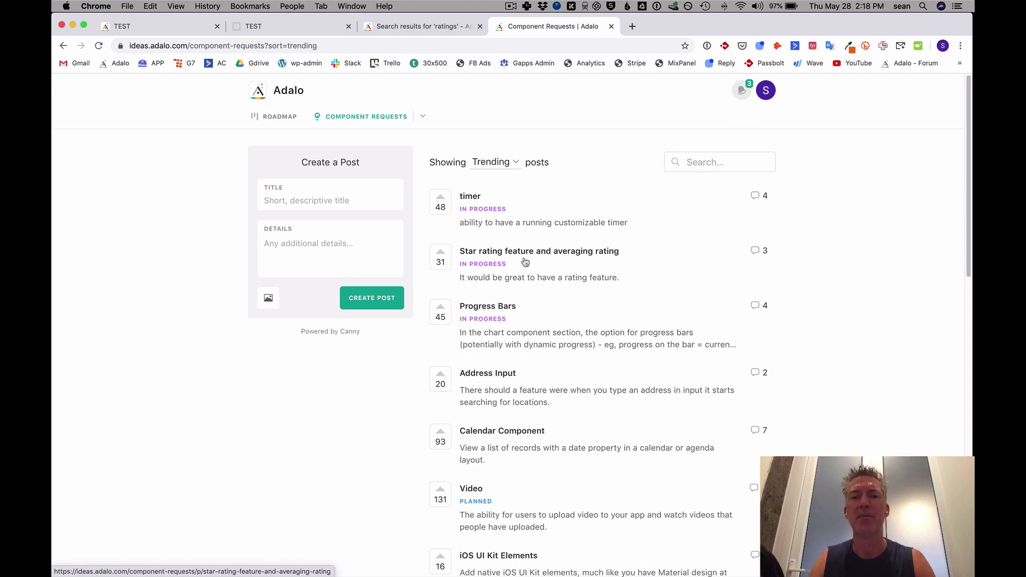
# Review the published Wine Details star rating page, then close it and the search-results tab.
pyautogui.click(300, 29)
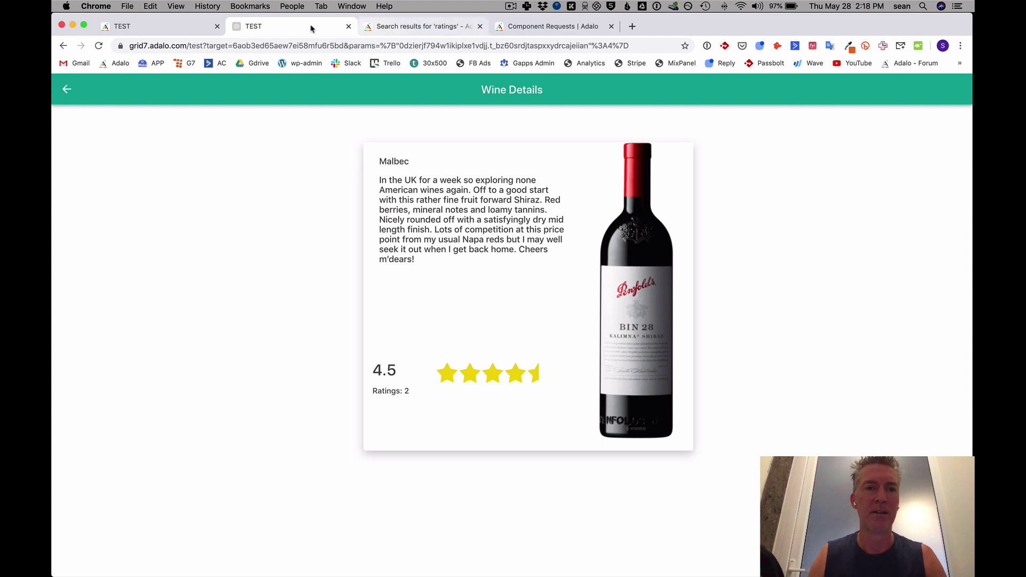
pyautogui.click(347, 26)
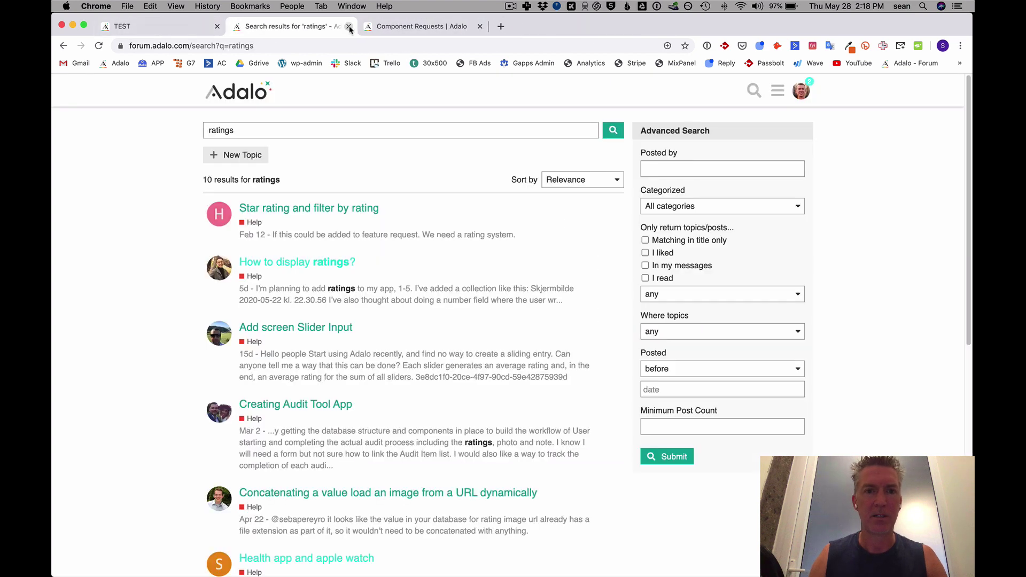
pyautogui.click(347, 26)
# Delete the TEST app through Settings > Copy / Delete, confirming with OK.
pyautogui.click(347, 26)
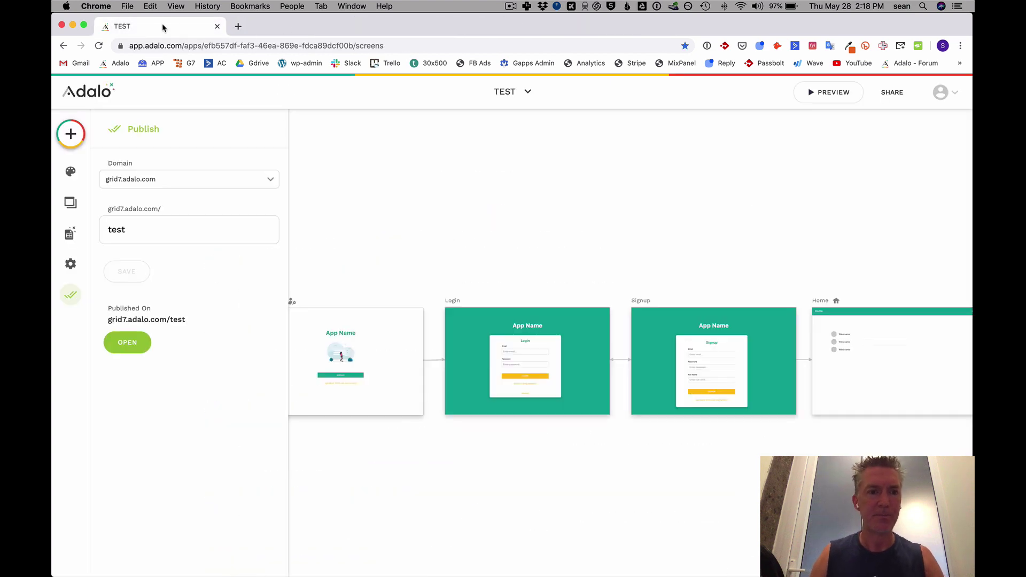
pyautogui.click(71, 264)
pyautogui.click(150, 161)
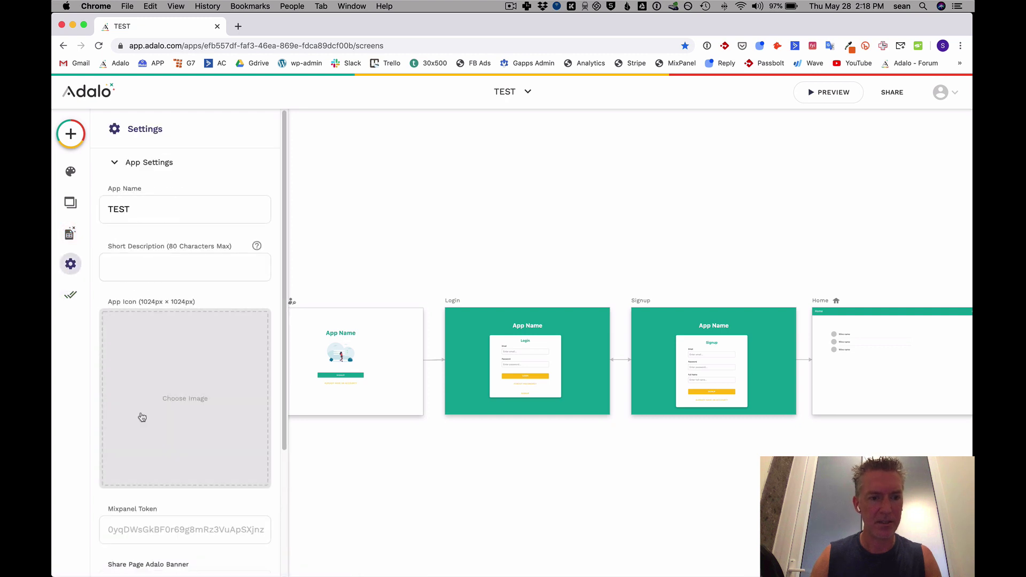
pyautogui.scroll(-2, 184, 424)
pyautogui.scroll(-2, 183, 423)
pyautogui.click(134, 536)
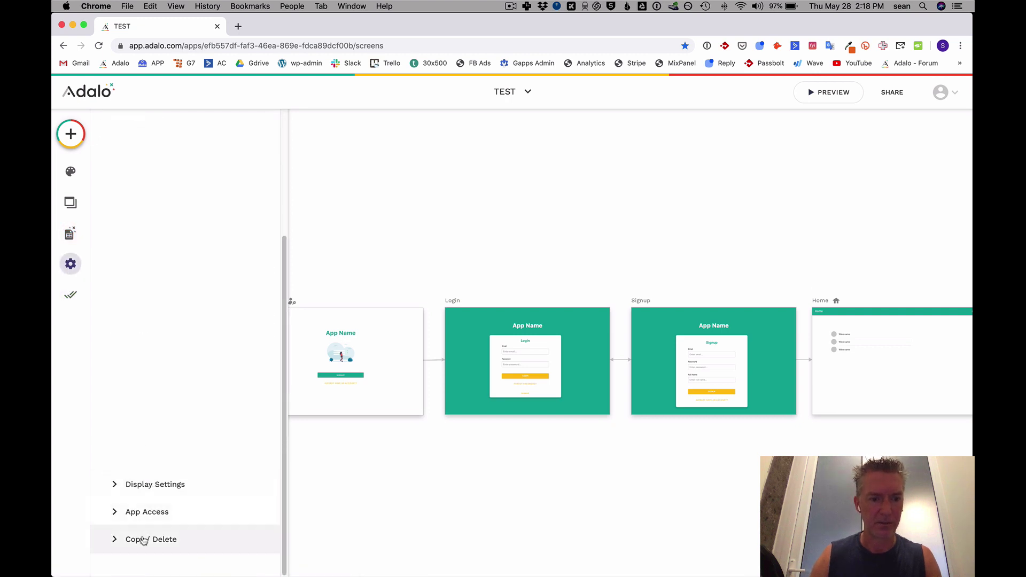
pyautogui.click(187, 386)
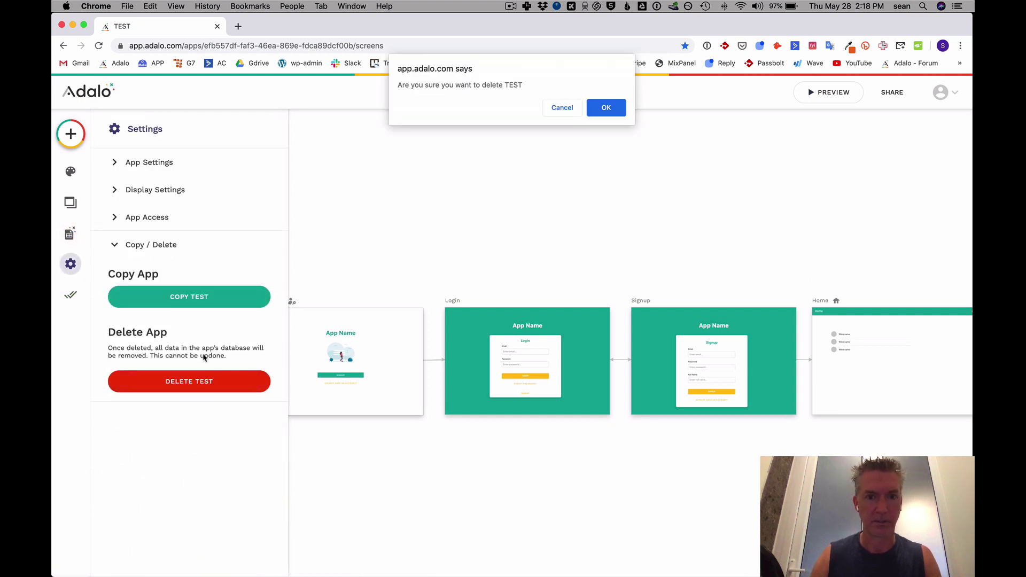
pyautogui.click(607, 114)
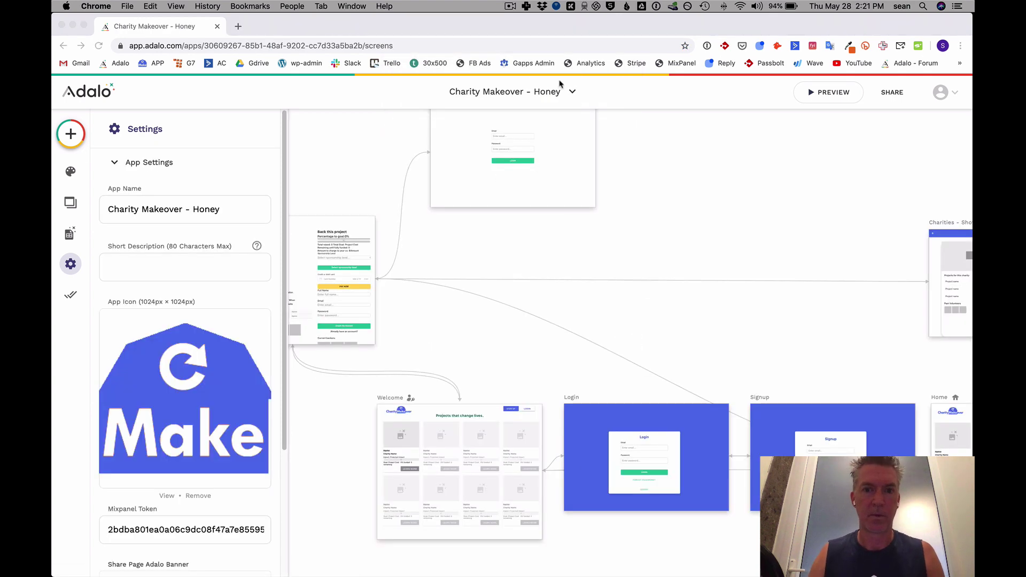
# Start a new Desktop Web App using the Blank template.
pyautogui.click(572, 92)
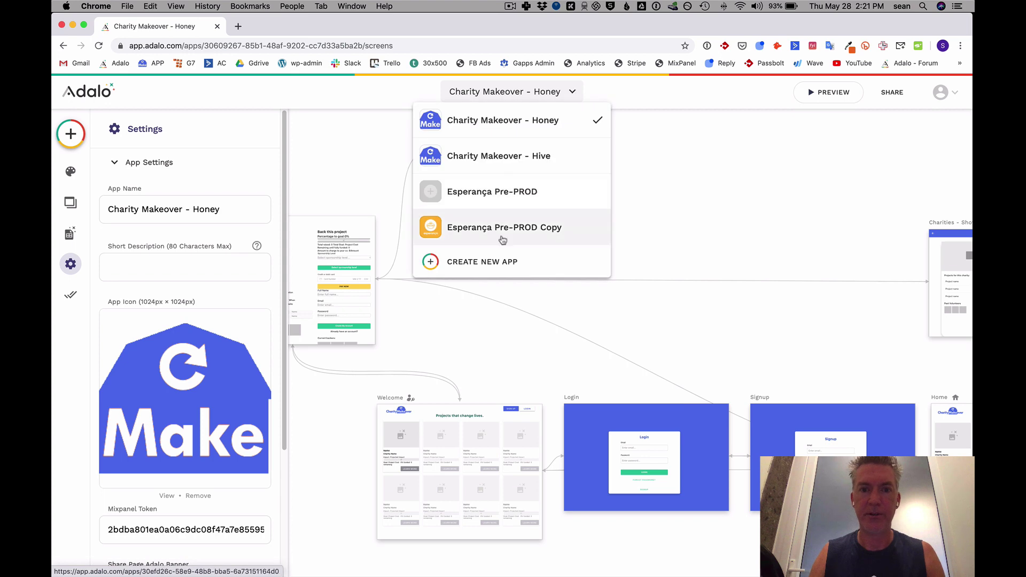
pyautogui.click(508, 261)
pyautogui.click(569, 321)
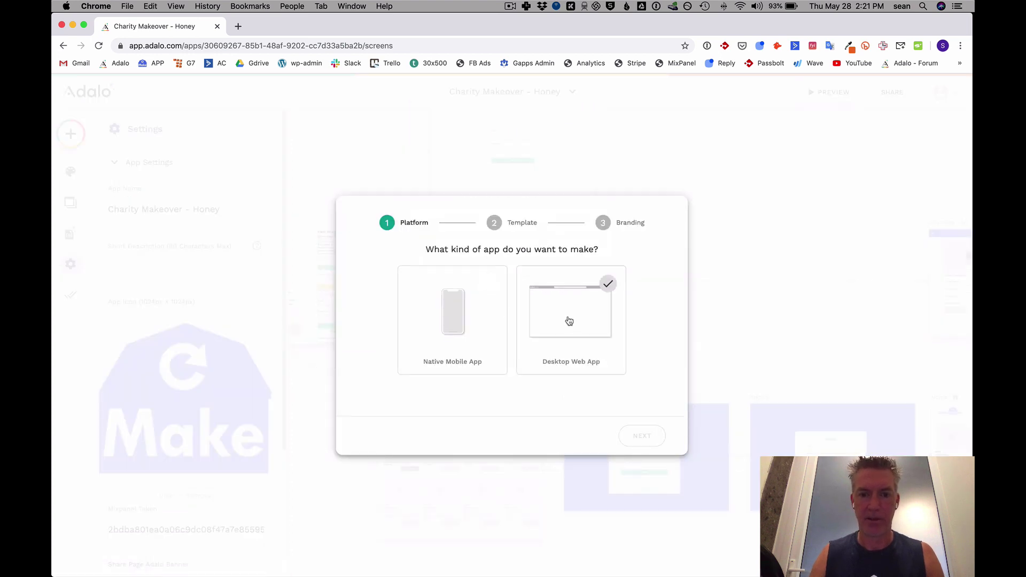
pyautogui.click(656, 436)
pyautogui.click(430, 309)
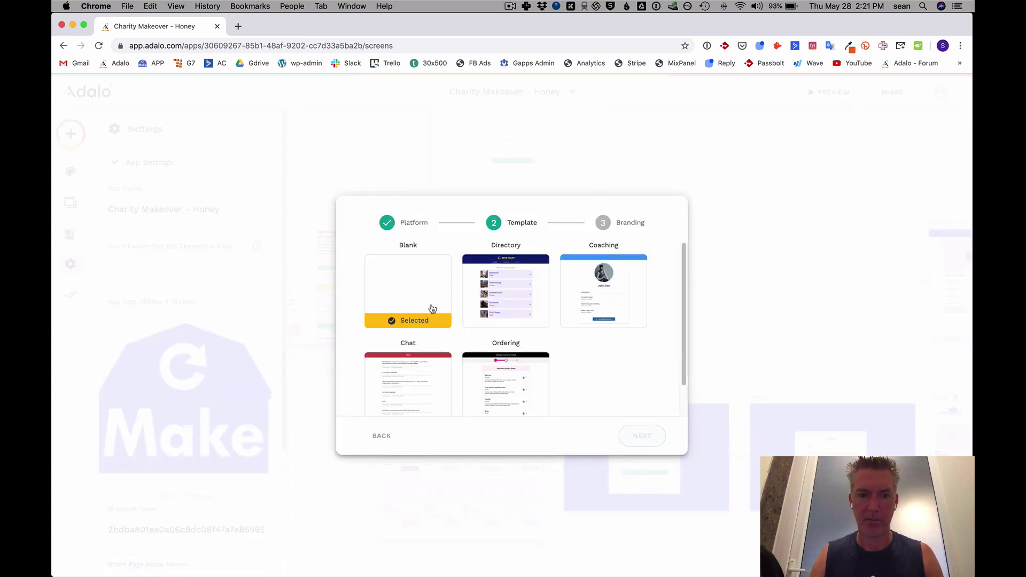
pyautogui.click(642, 435)
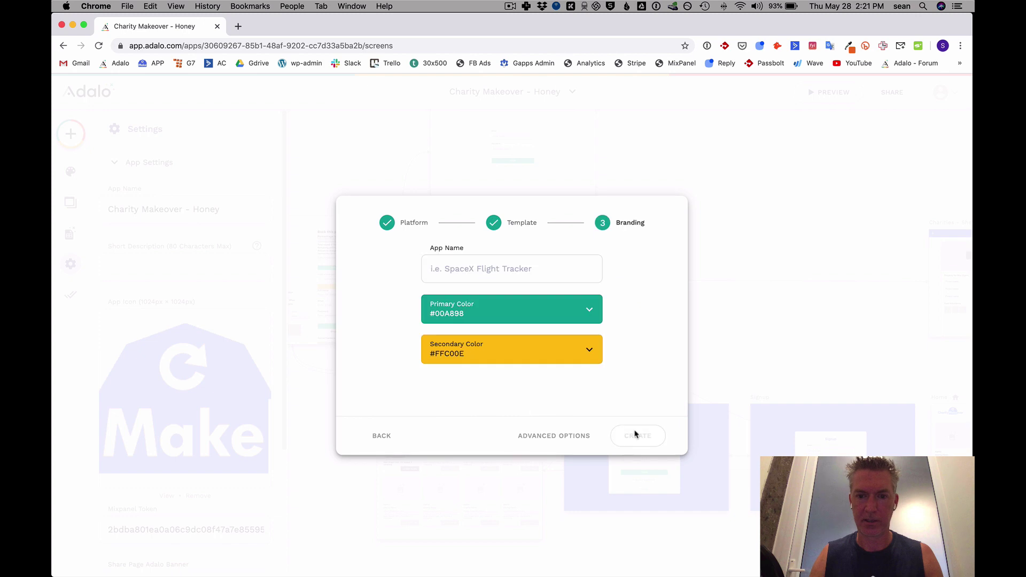
# Name the app 'Wine App' and create it with default colours #00A898 and #FFC00E.
pyautogui.click(489, 268)
pyautogui.write('Wine')
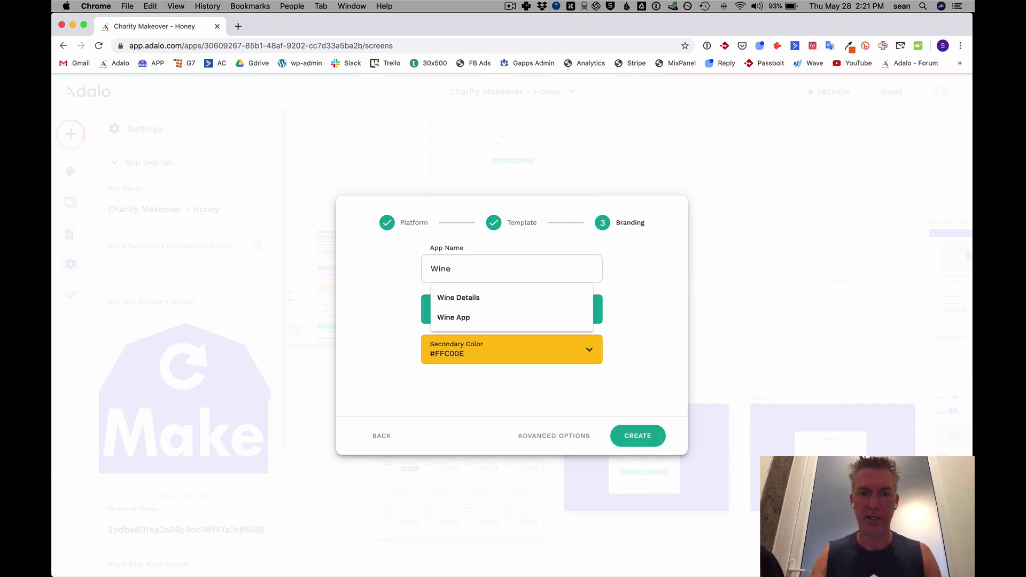
pyautogui.write(' App')
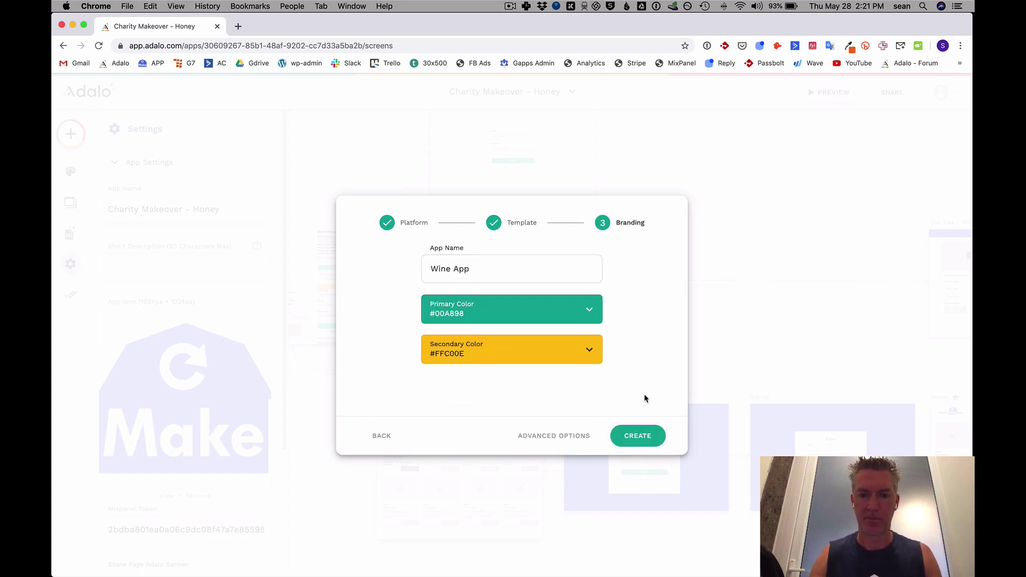
pyautogui.click(638, 436)
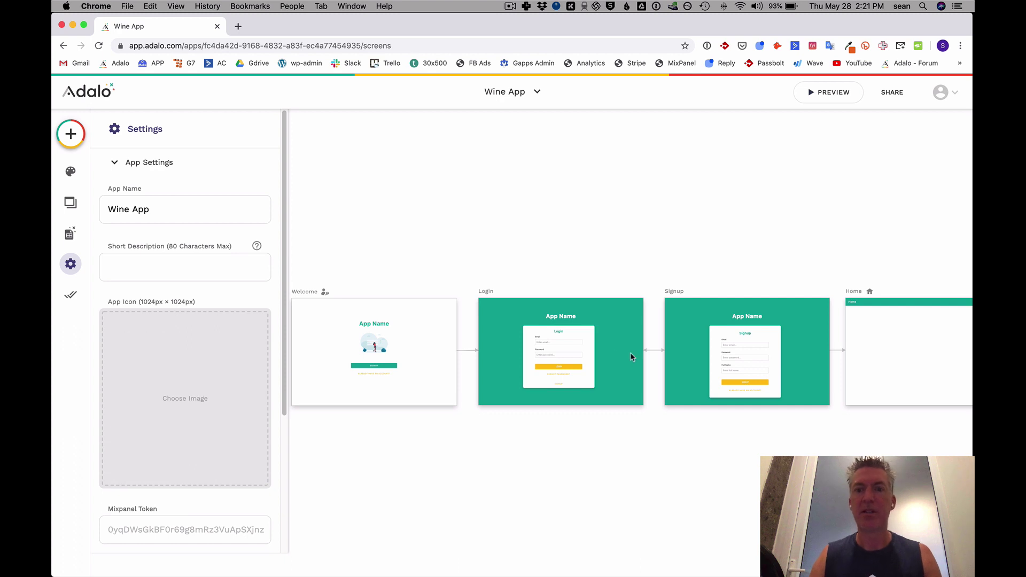
pyautogui.hscroll(5, 641, 352)
pyautogui.scroll(3, 611, 338)
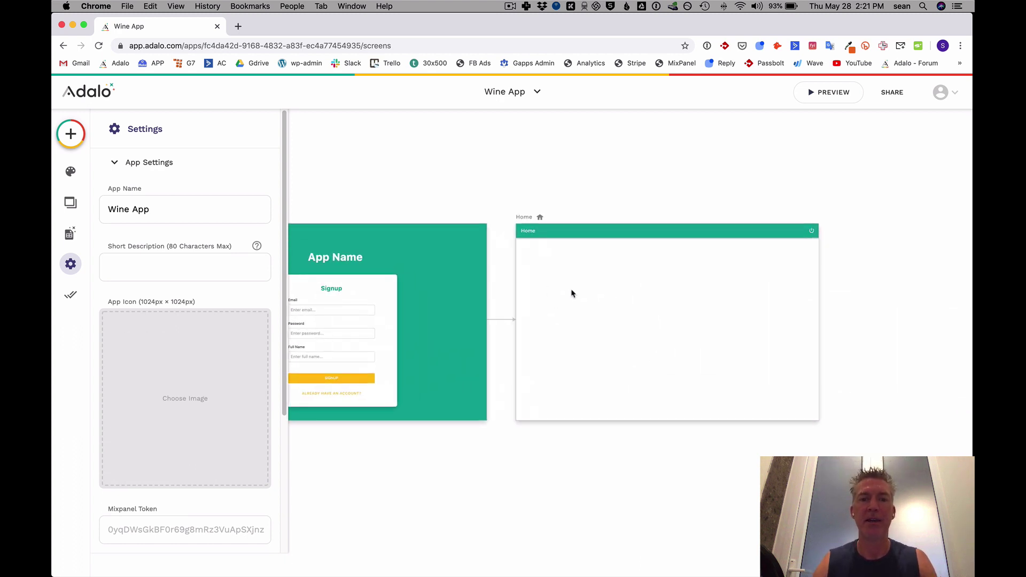
pyautogui.hscroll(3, 657, 322)
pyautogui.scroll(5, 545, 305)
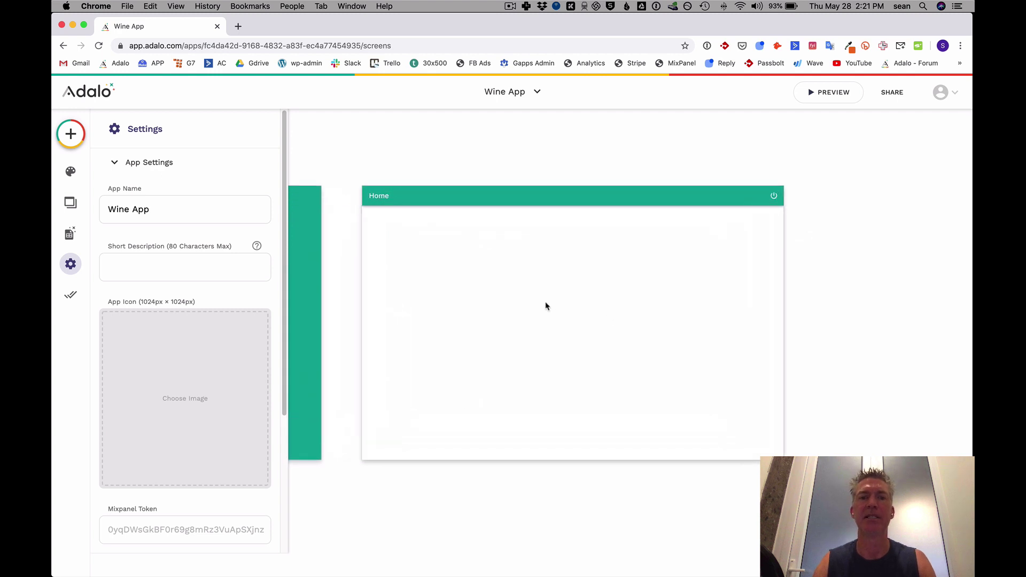
# Create a new database collection named Wines.
pyautogui.click(71, 235)
pyautogui.click(146, 217)
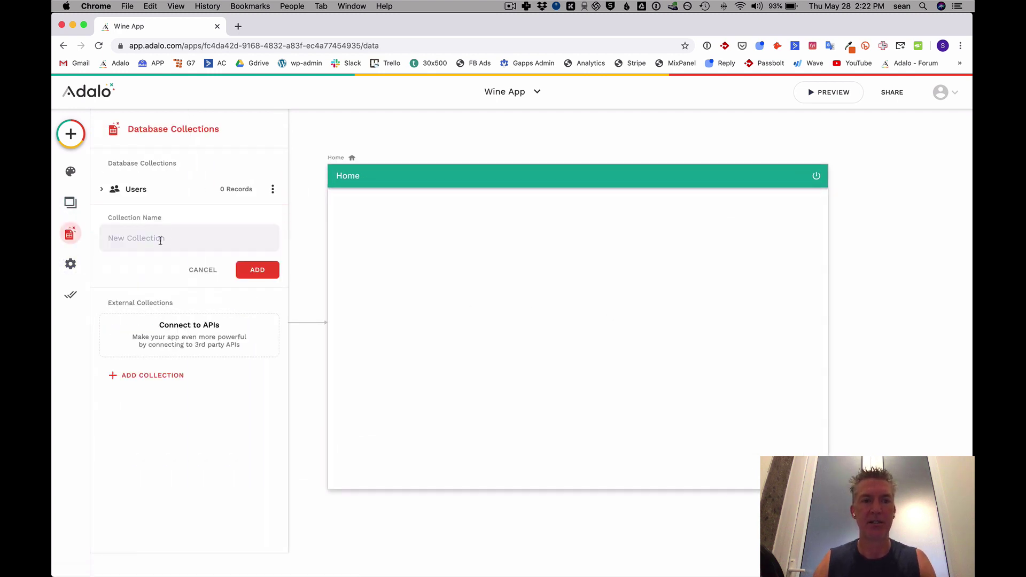
pyautogui.write('Wines')
pyautogui.click(262, 270)
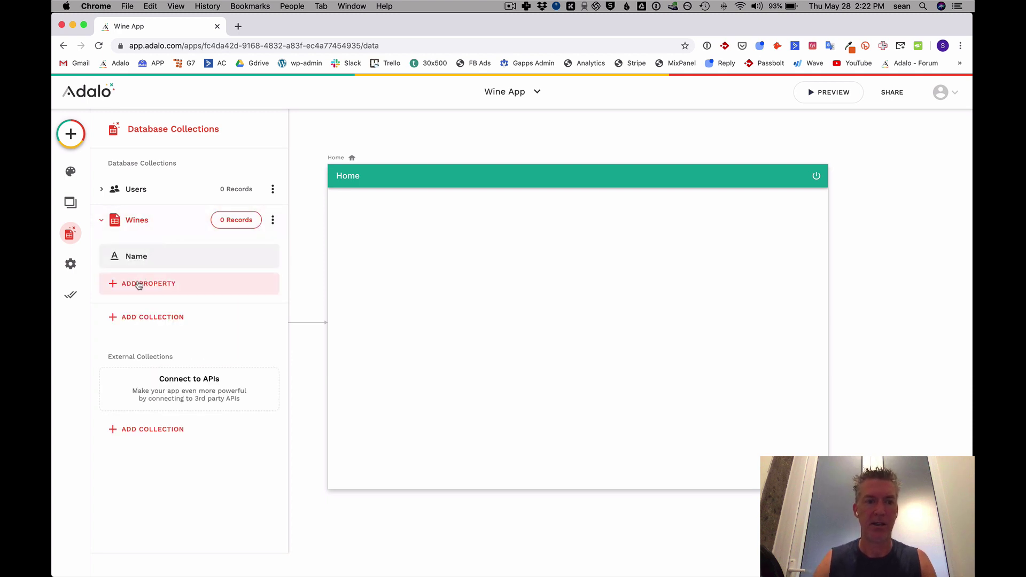
# Add a Text property 'Description' and an Image property 'Photo' to Wines.
pyautogui.click(142, 282)
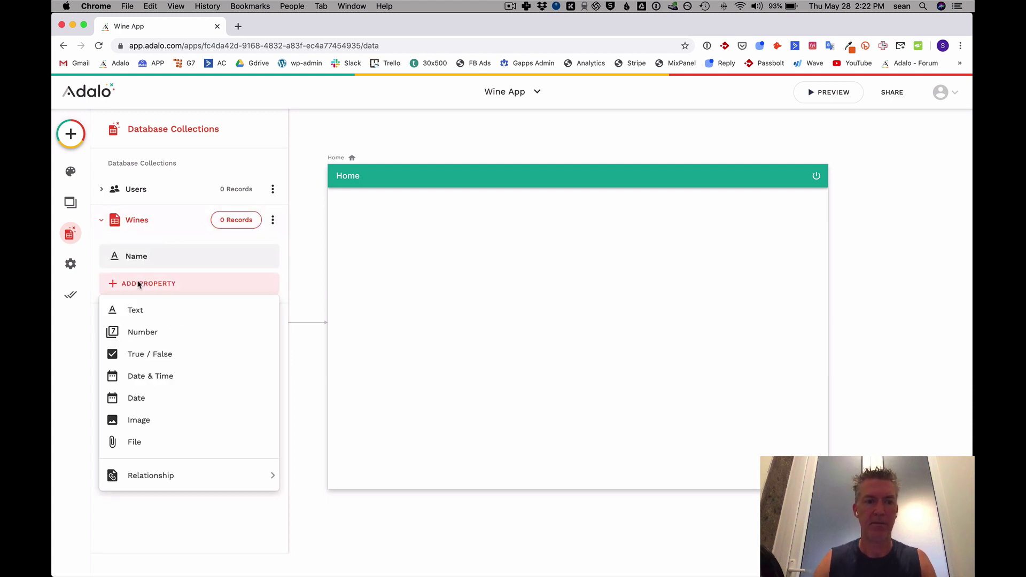
pyautogui.click(136, 310)
pyautogui.tripleClick(148, 371)
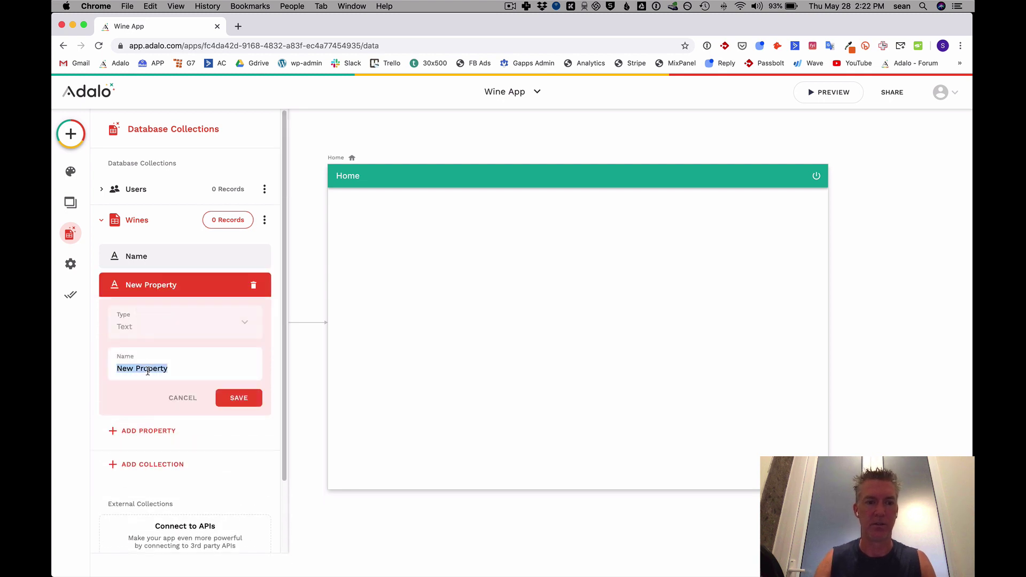
pyautogui.write('Description')
pyautogui.press('Return')
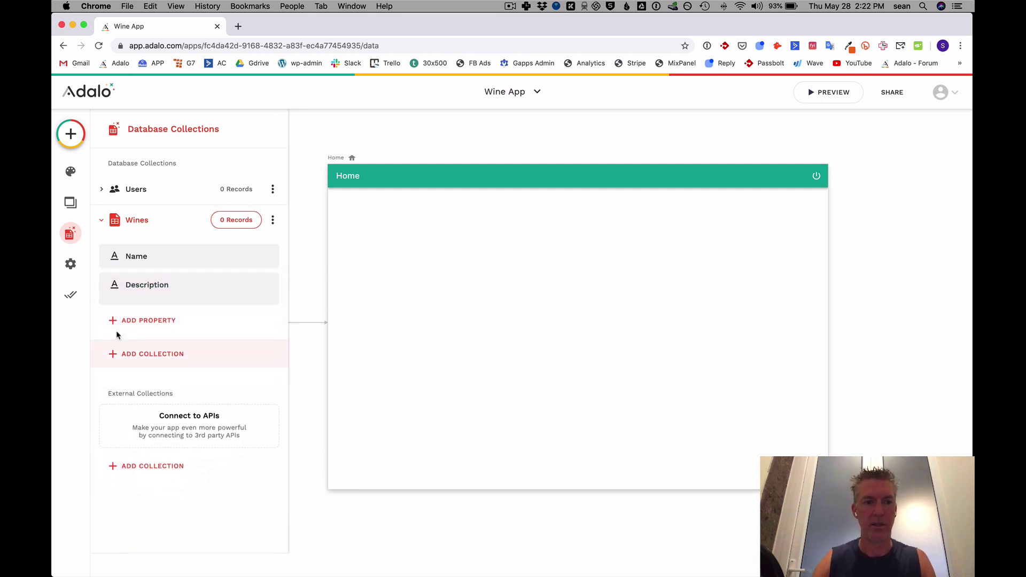
pyautogui.click(122, 315)
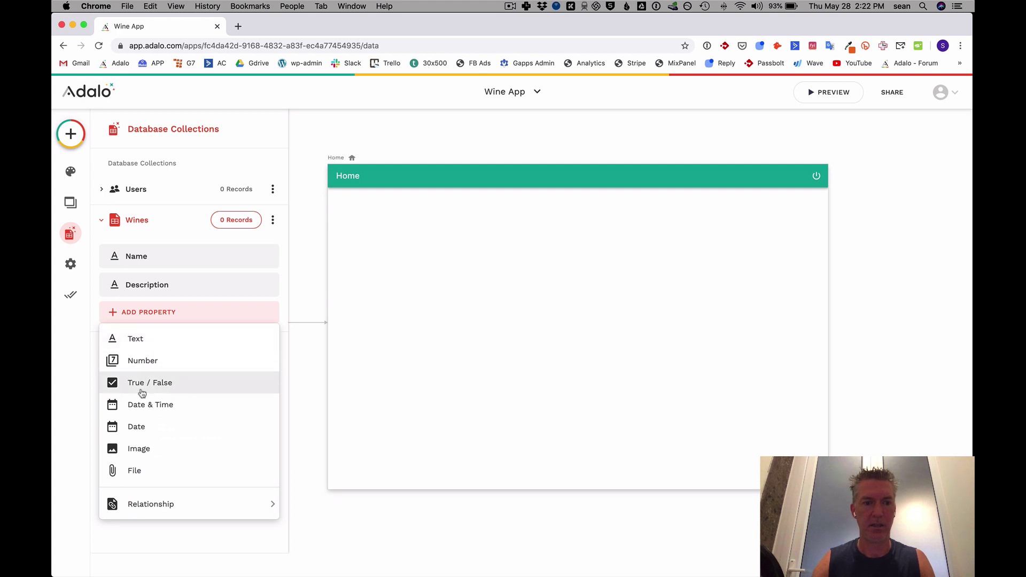
pyautogui.click(138, 448)
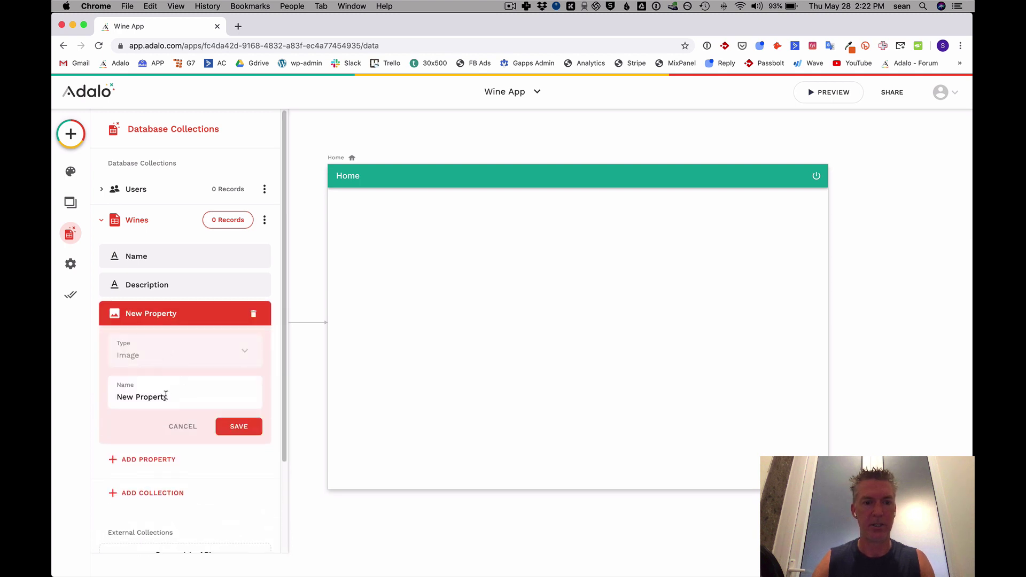
pyautogui.tripleClick(166, 395)
pyautogui.write('Photo')
pyautogui.press('Return')
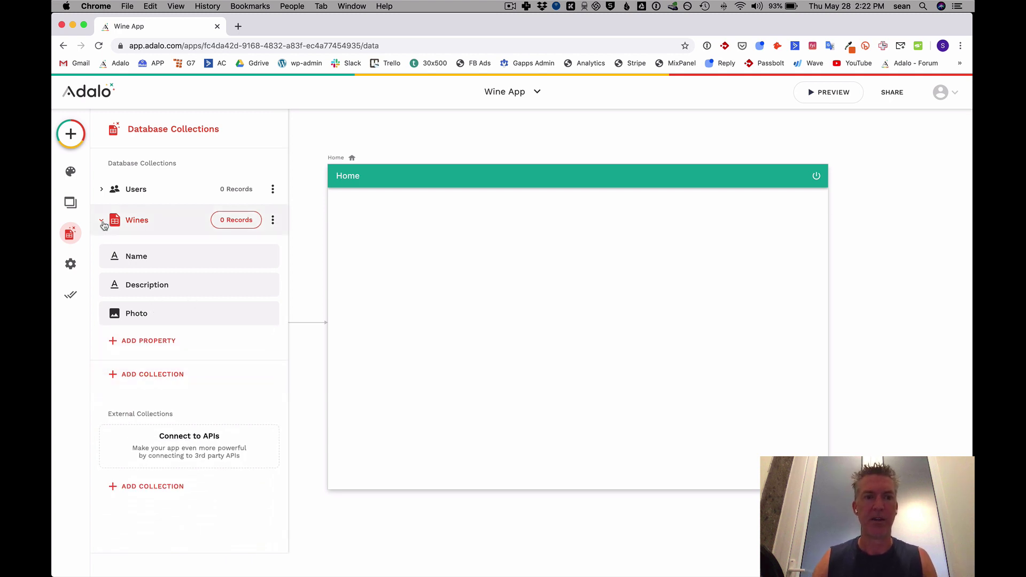
# Open the Wines records, start a new wine record, and open a new browser tab.
pyautogui.click(235, 220)
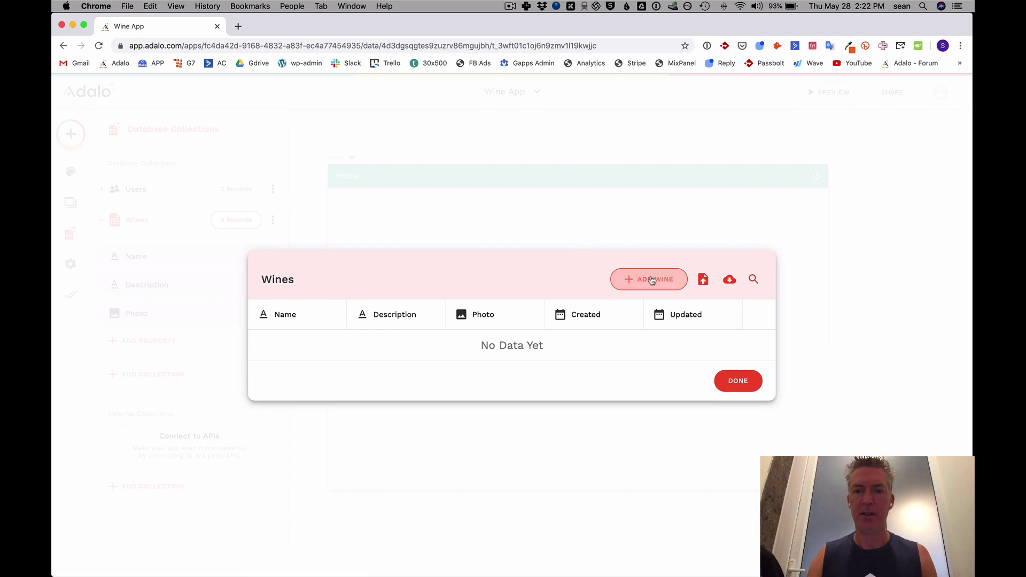
pyautogui.click(652, 280)
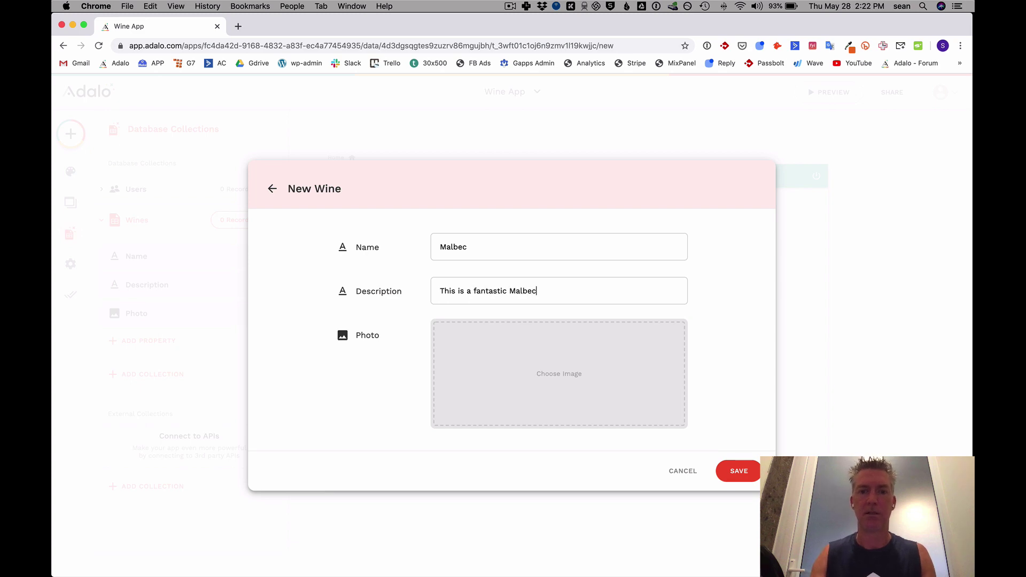
pyautogui.click(238, 26)
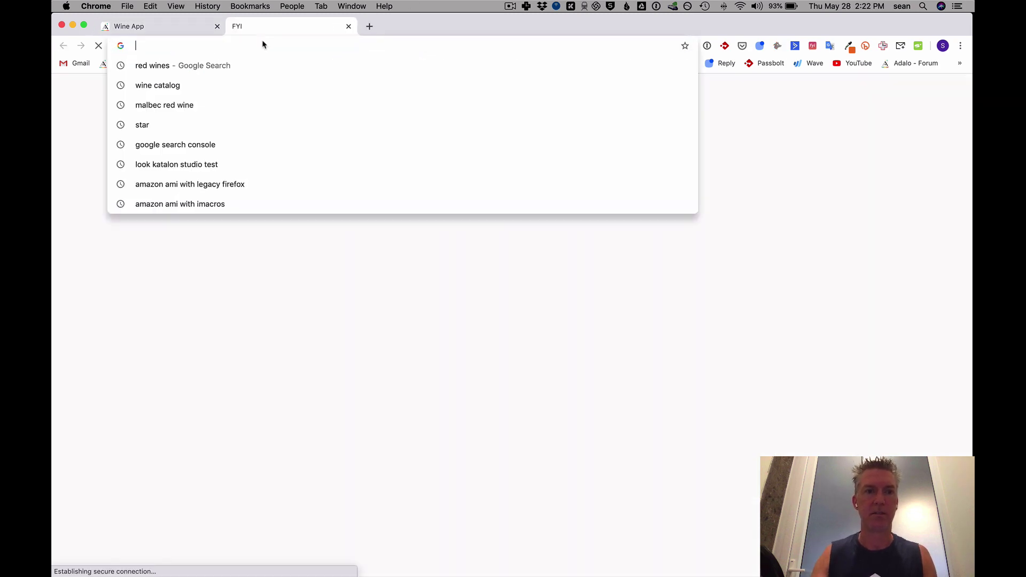
# Open the Penfolds Bin 28 Kalimna Shiraz 2015 product page on Vivino.
pyautogui.click(155, 26)
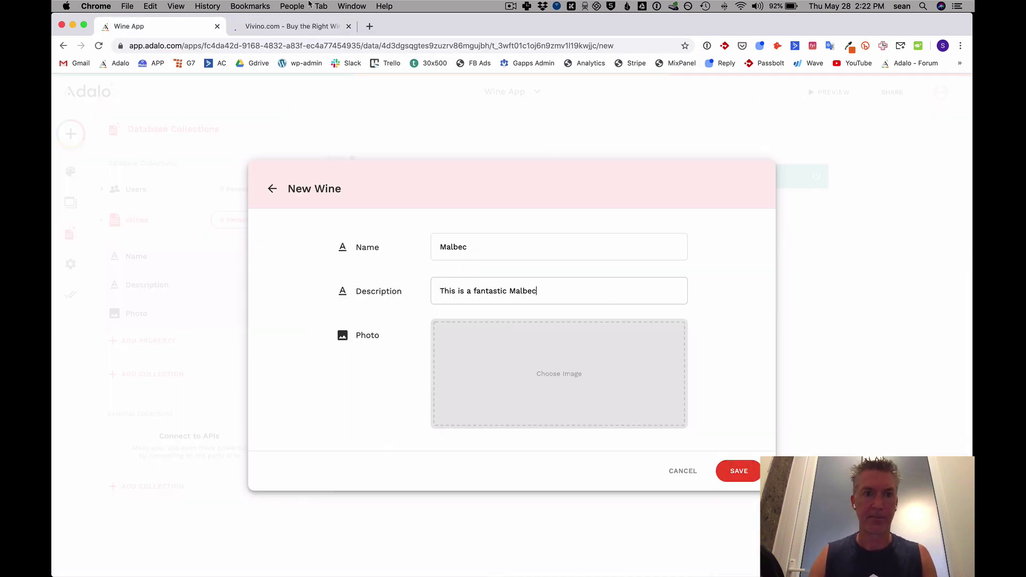
pyautogui.click(305, 26)
pyautogui.scroll(-5, 517, 327)
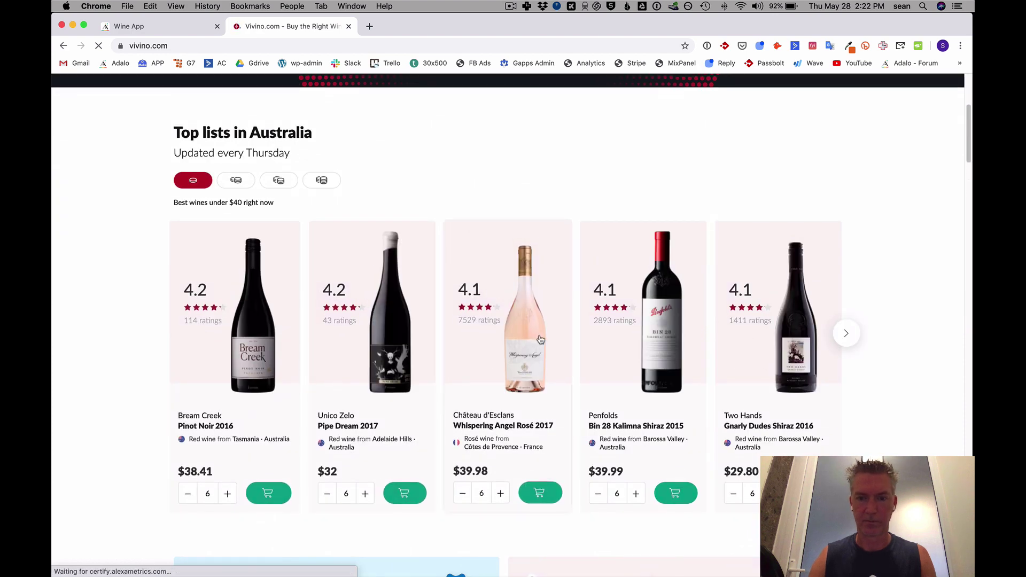
pyautogui.click(684, 344)
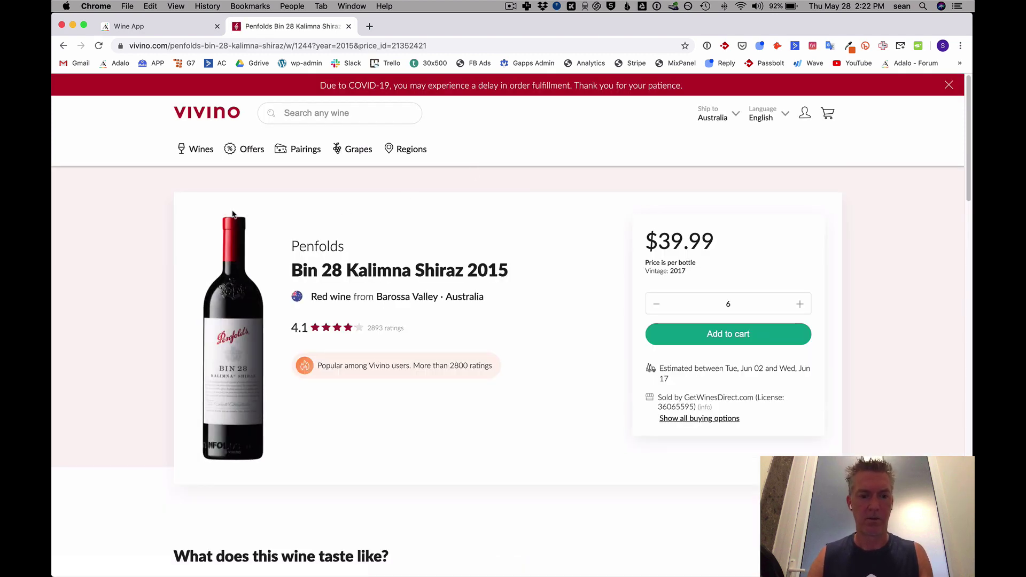
# Screenshot the wine bottle and select the name 'Bin 28 Kalimna Shiraz'.
pyautogui.press('cmd+shift+4')
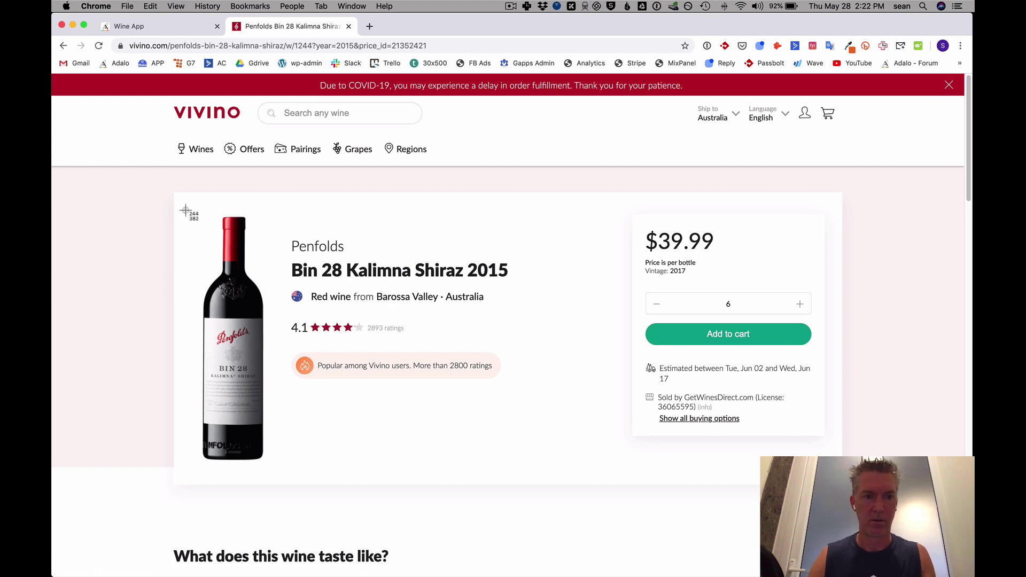
pyautogui.moveTo(186, 209); pyautogui.dragTo(281, 467)
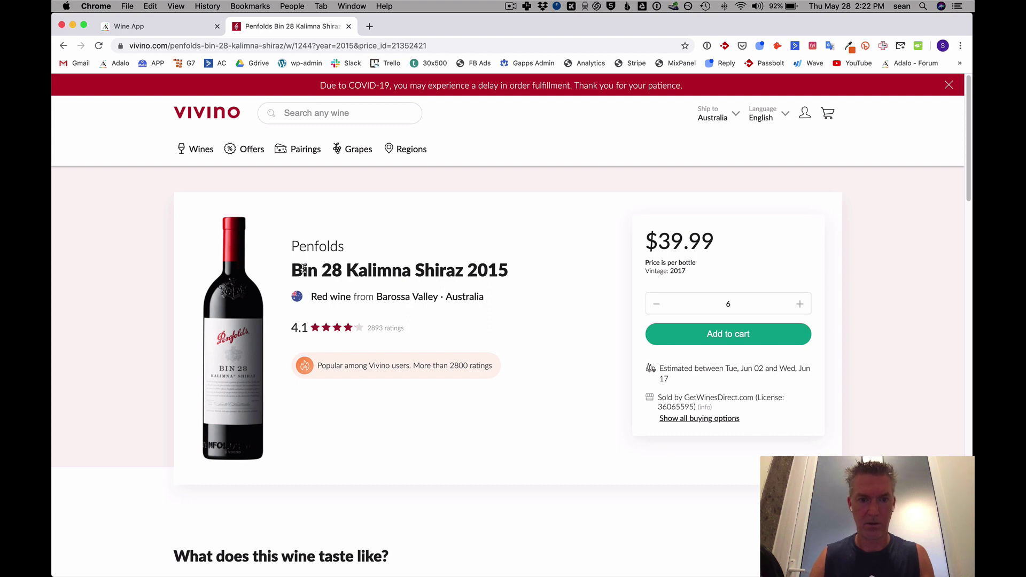
pyautogui.moveTo(304, 269); pyautogui.dragTo(419, 273)
pyautogui.press('super+c')
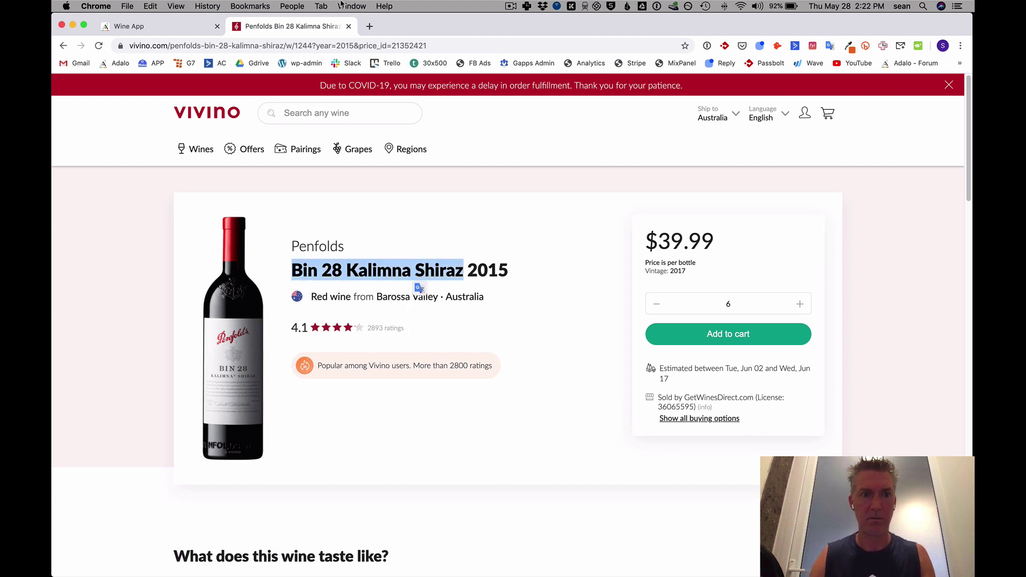
# Set the new wine's Name to 'Bin 28 Kalimna Shiraz' and Description to the first Vivino review.
pyautogui.click(182, 26)
pyautogui.doubleClick(494, 254)
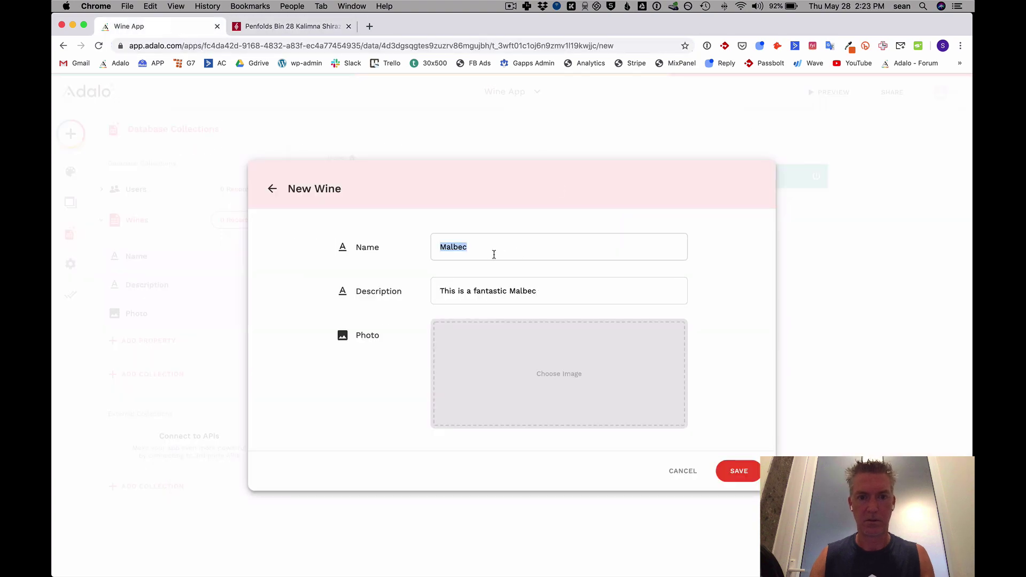
pyautogui.press('super+v')
pyautogui.click(291, 25)
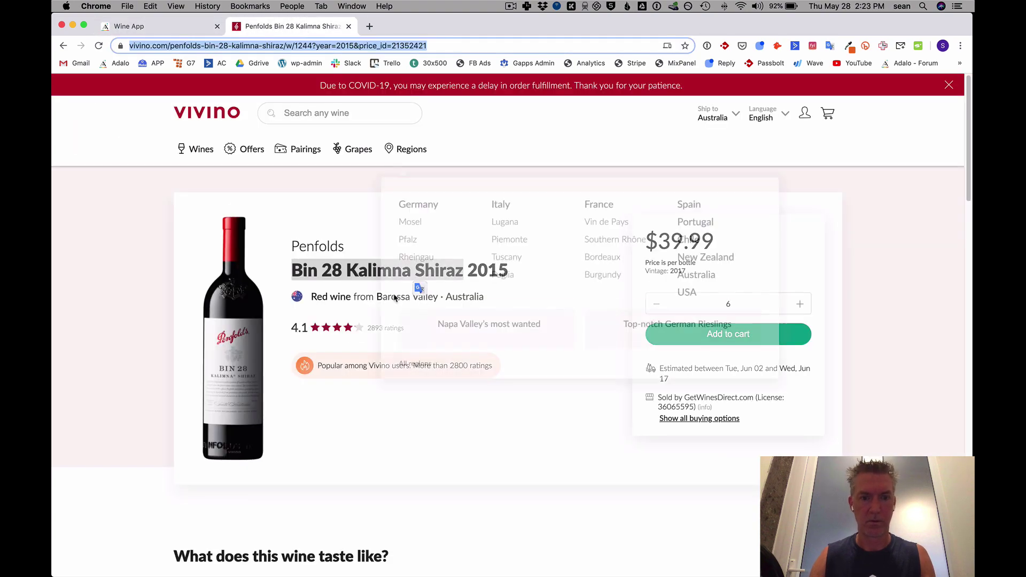
pyautogui.scroll(-15, 466, 404)
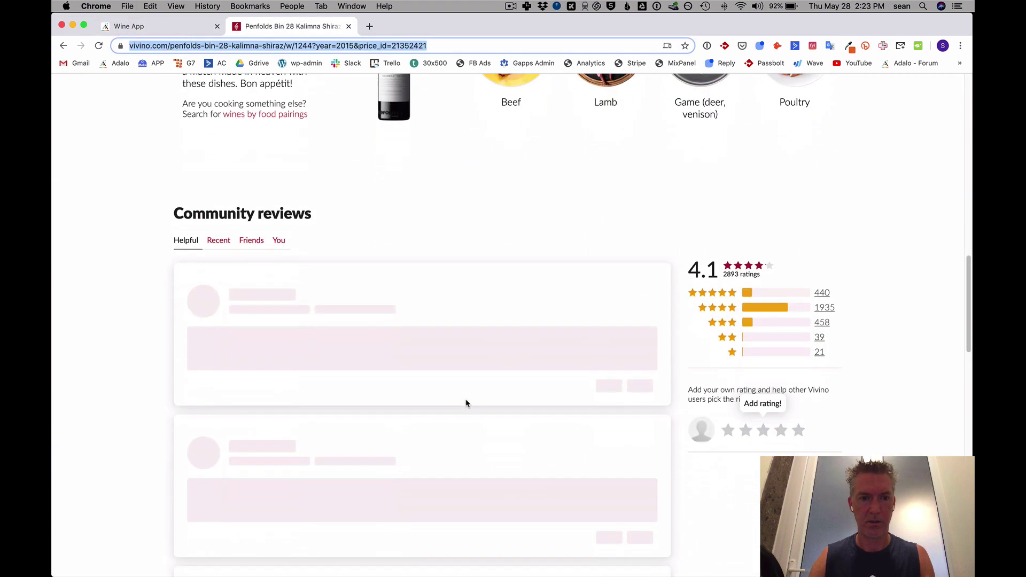
pyautogui.scroll(5, 465, 403)
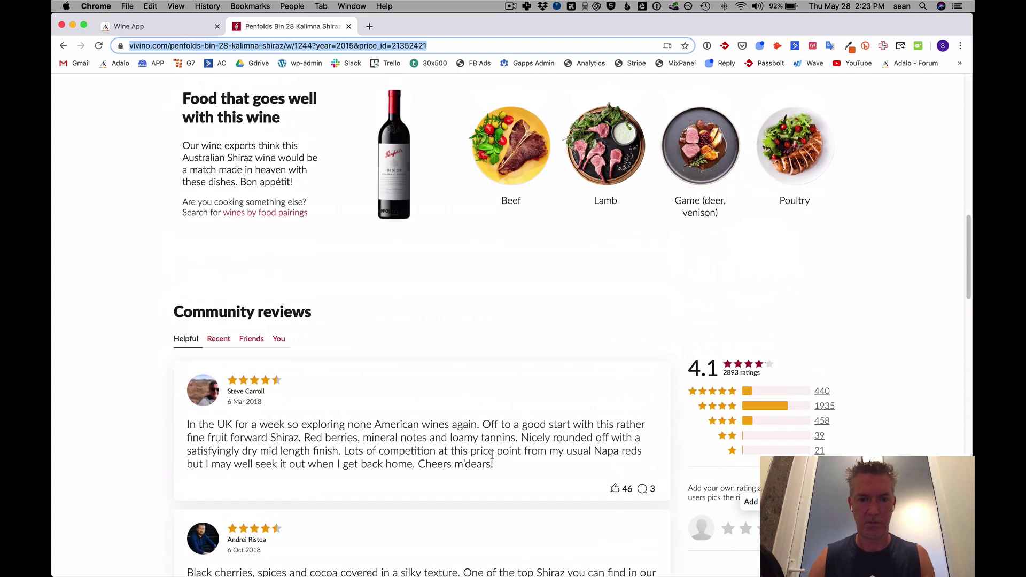
pyautogui.moveTo(494, 465); pyautogui.dragTo(187, 426)
pyautogui.press('super+c')
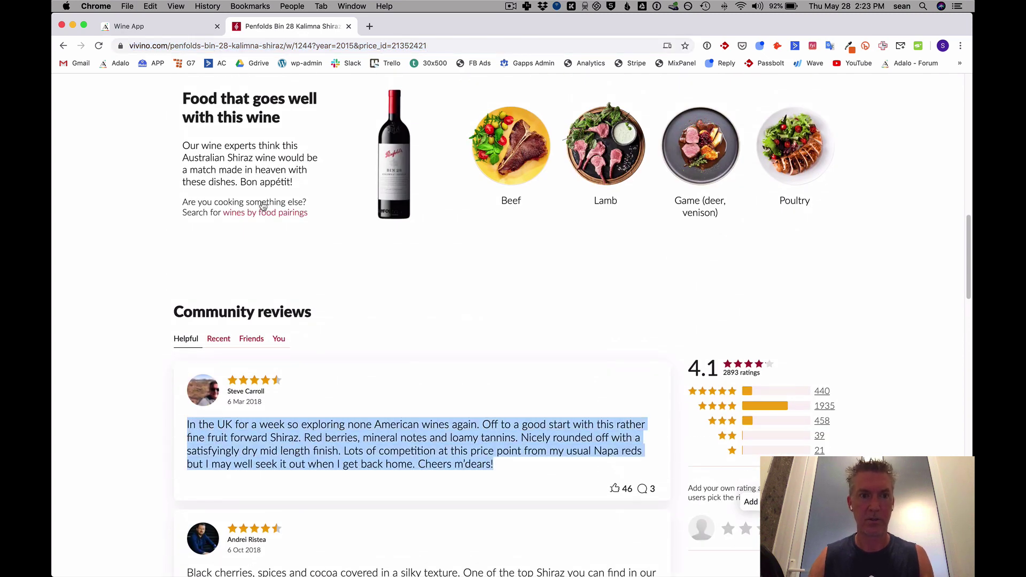
pyautogui.click(153, 26)
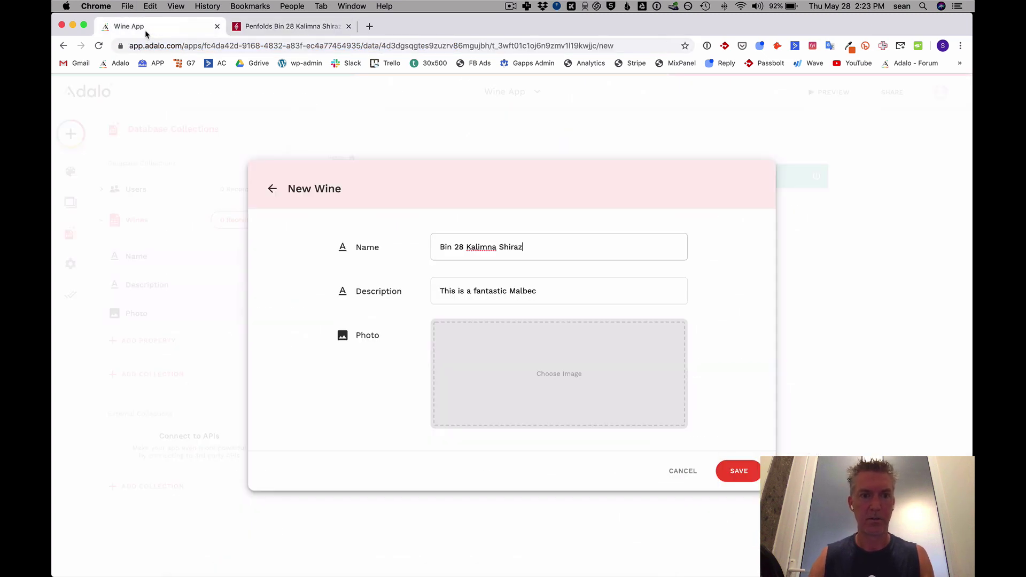
pyautogui.tripleClick(490, 292)
pyautogui.press('super+v')
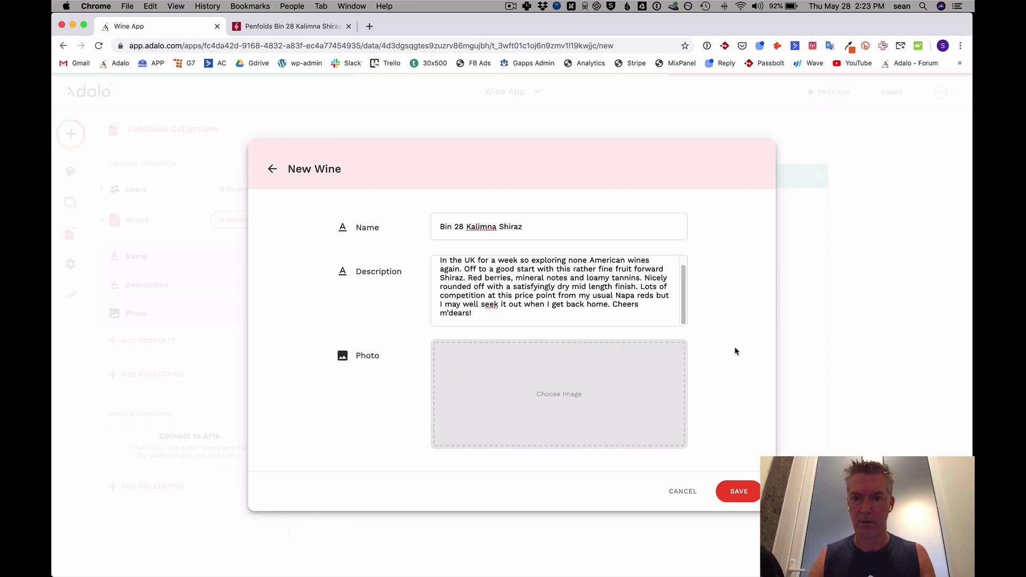
# Drop the bottle screenshot into Photo and save the Bin 28 Kalimna Shiraz record.
pyautogui.press('F11')
pyautogui.press('F11')
pyautogui.moveTo(942, 118); pyautogui.dragTo(620, 409)
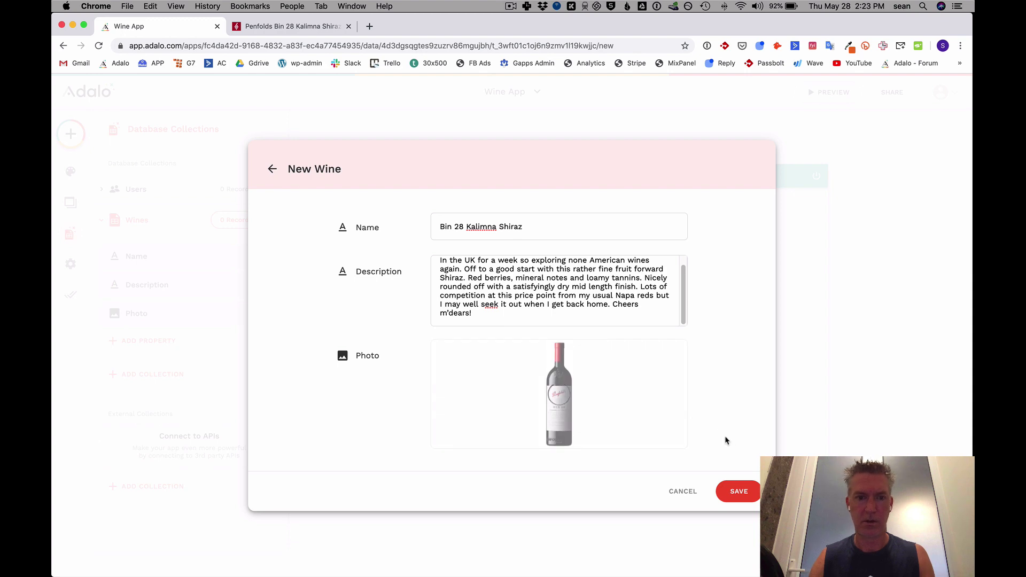
pyautogui.click(738, 491)
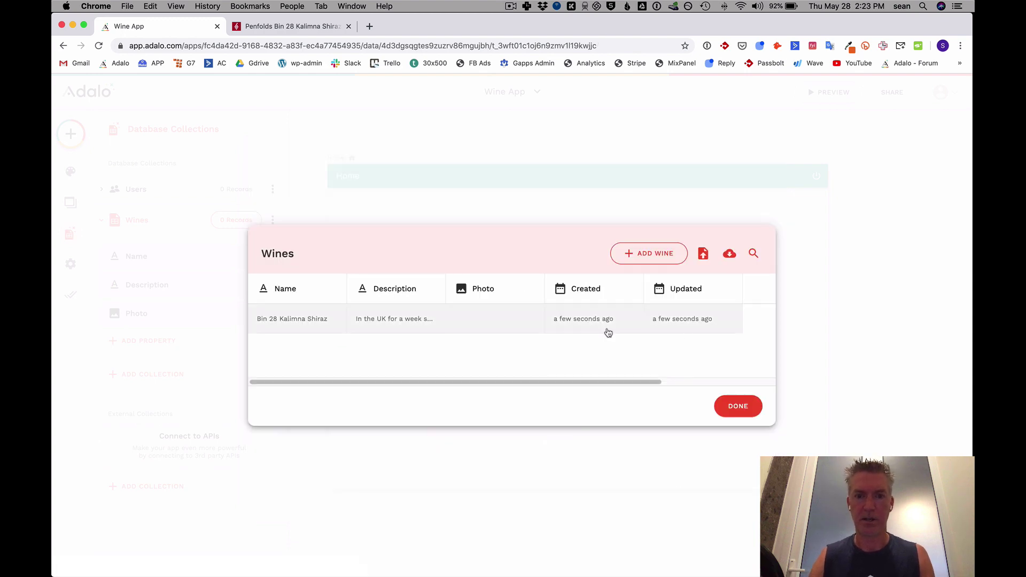
# Add Cabernet and Pino Noir wine records, then close the records table.
pyautogui.click(646, 258)
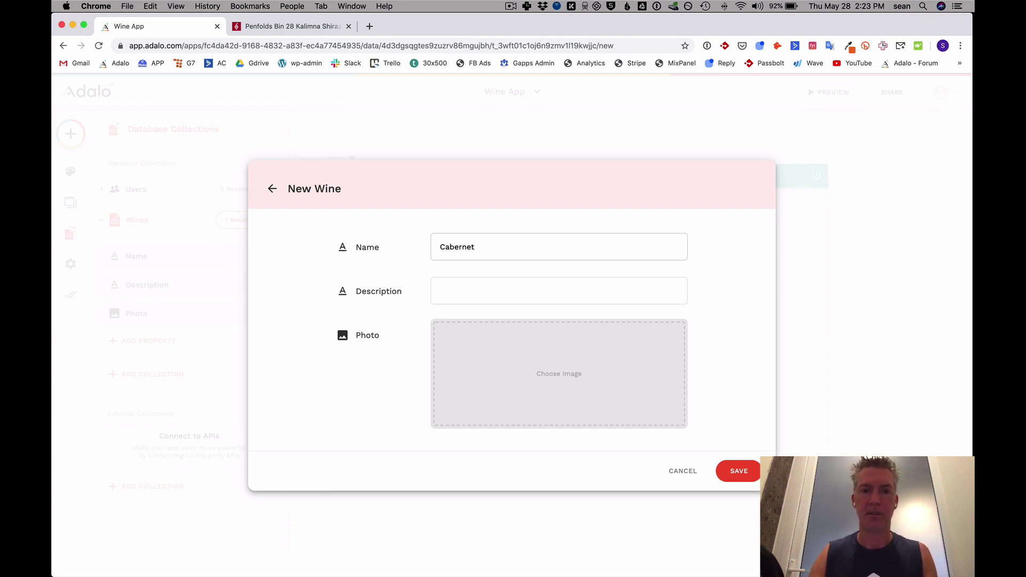
pyautogui.click(742, 470)
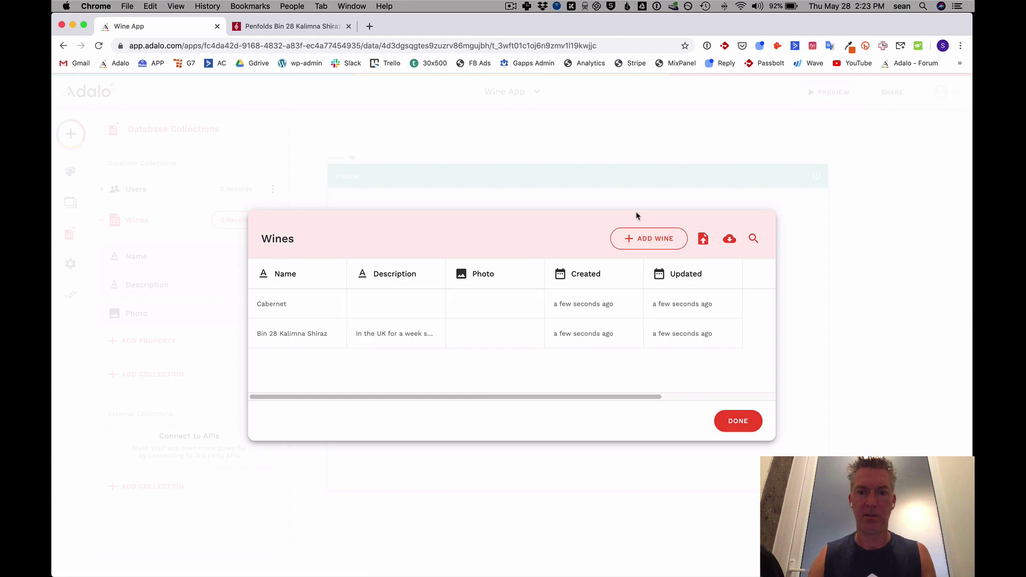
pyautogui.click(643, 237)
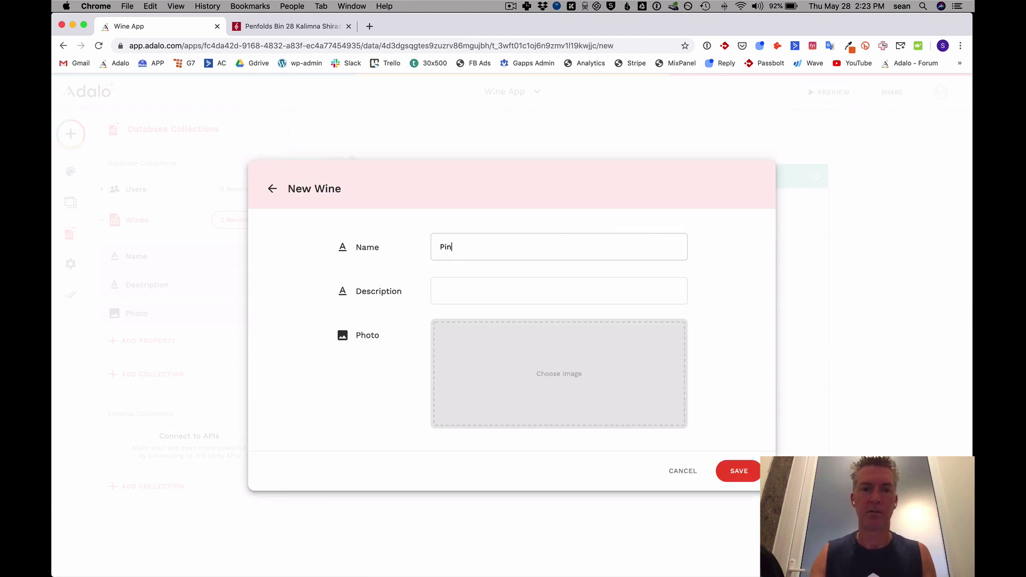
pyautogui.write('Pino Noir')
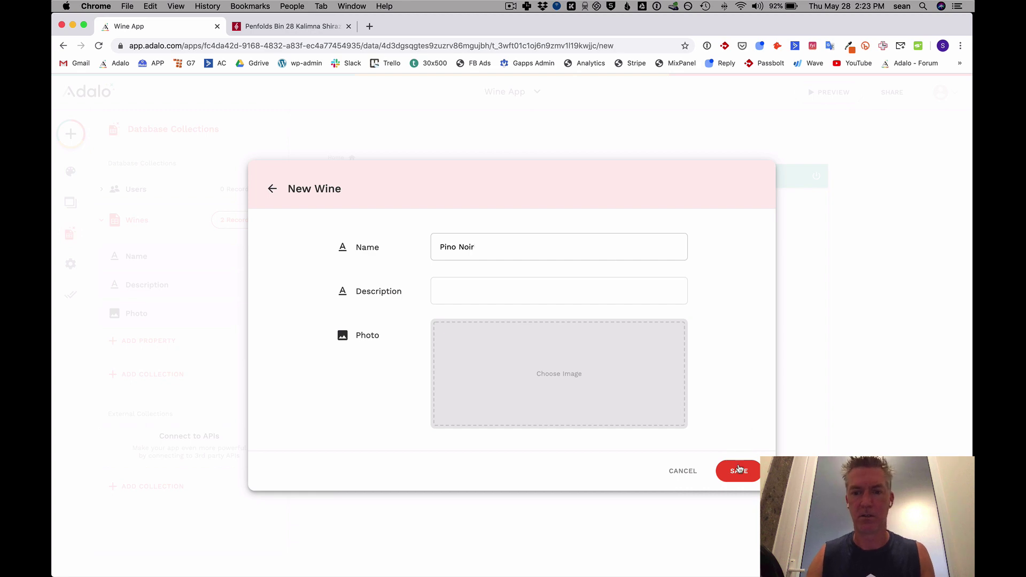
pyautogui.click(739, 470)
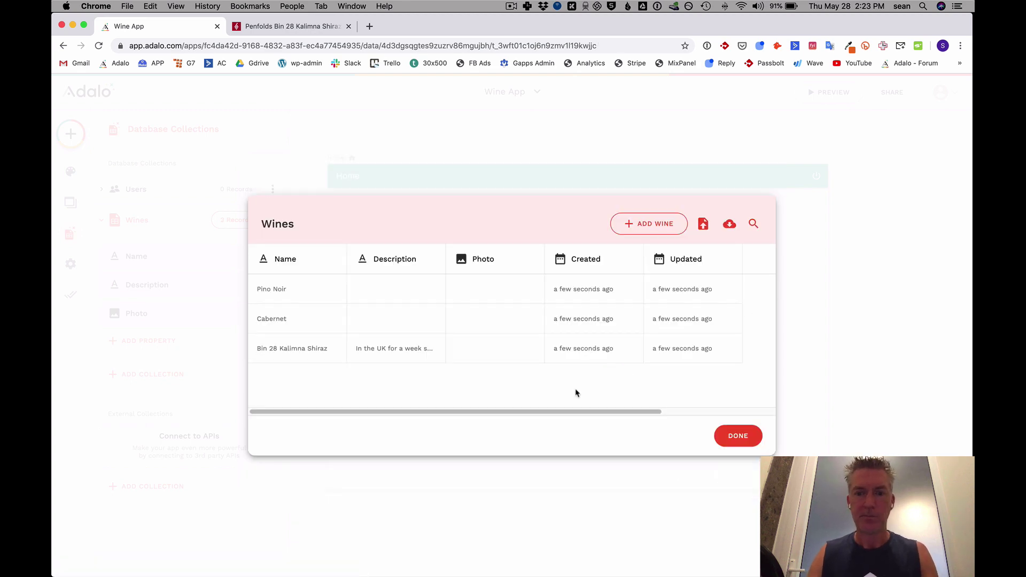
pyautogui.click(742, 441)
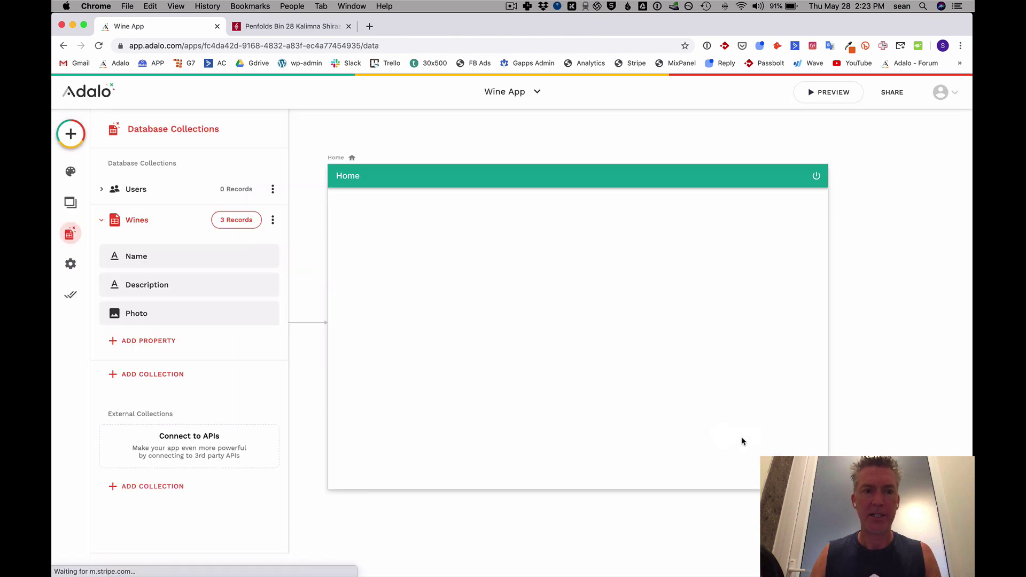
pyautogui.click(103, 221)
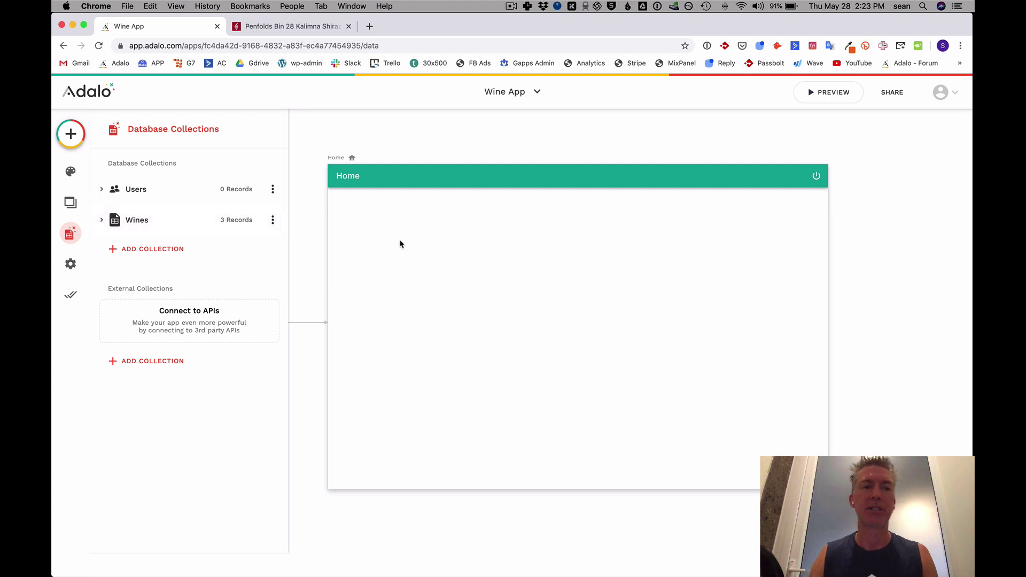
pyautogui.click(70, 133)
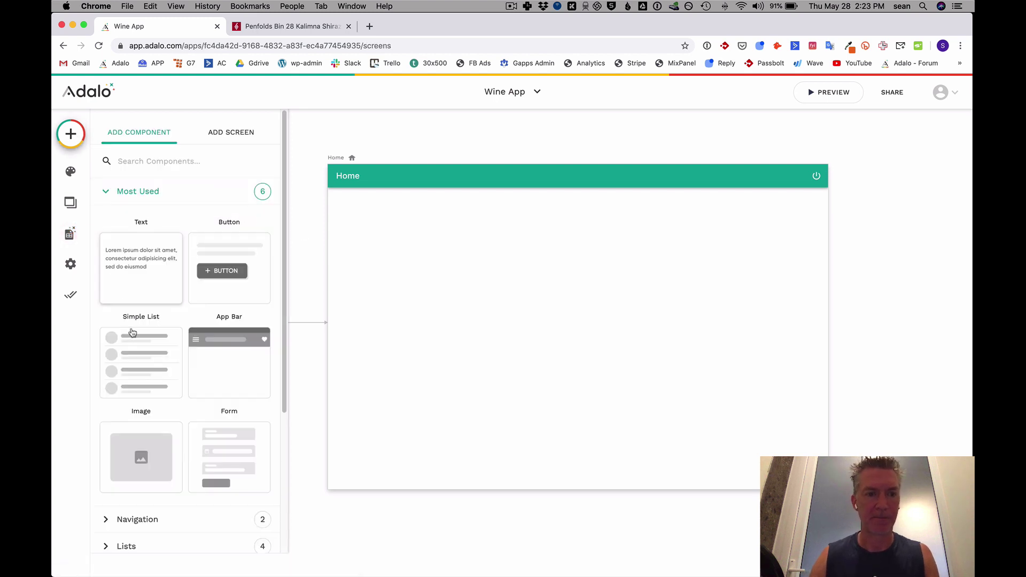
# Place a Simple List on the Home screen with subtitles off and the placeholder title cleared.
pyautogui.moveTo(132, 332); pyautogui.dragTo(513, 275)
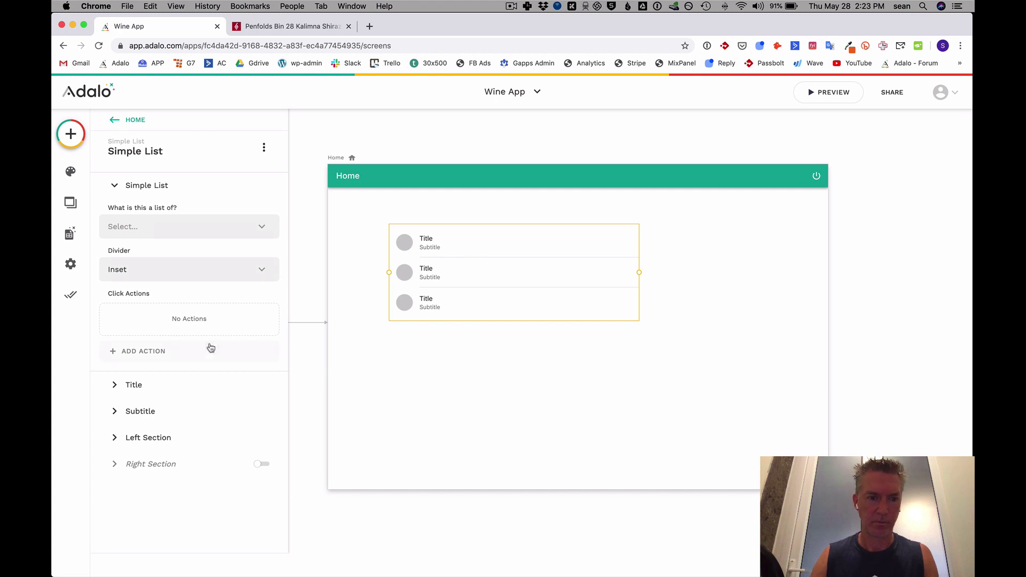
pyautogui.click(156, 411)
pyautogui.click(263, 237)
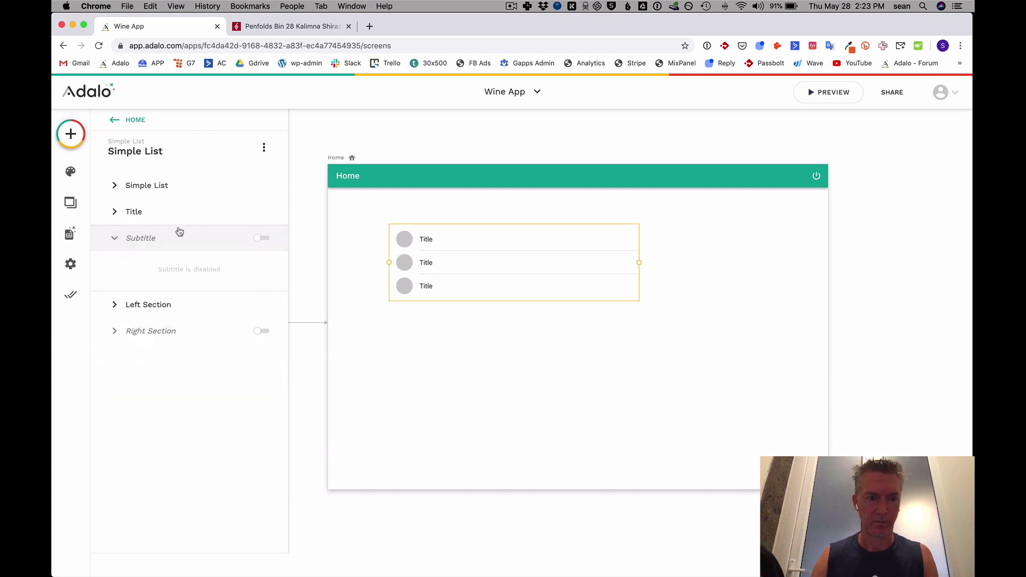
pyautogui.click(138, 212)
pyautogui.doubleClick(147, 257)
pyautogui.press('BackSpace')
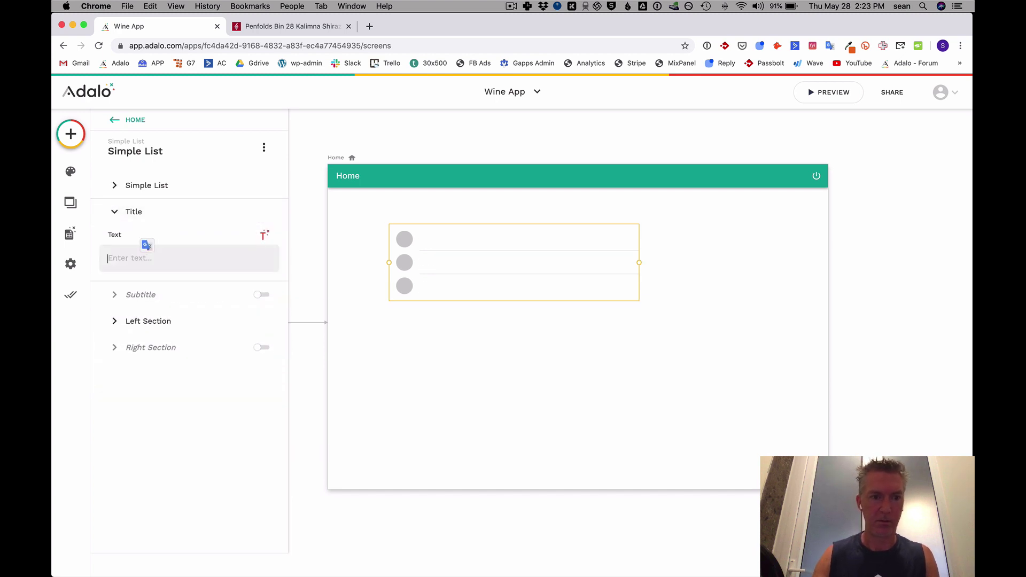
pyautogui.click(262, 237)
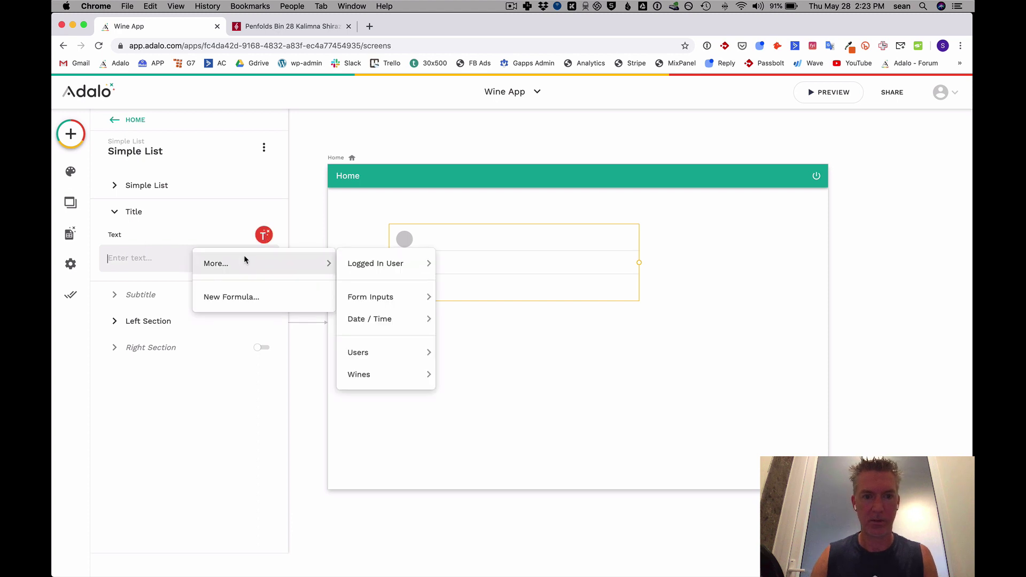
pyautogui.click(194, 230)
# Make the list show Wines, remove the custom filter, and sort by Name A to Z.
pyautogui.click(140, 187)
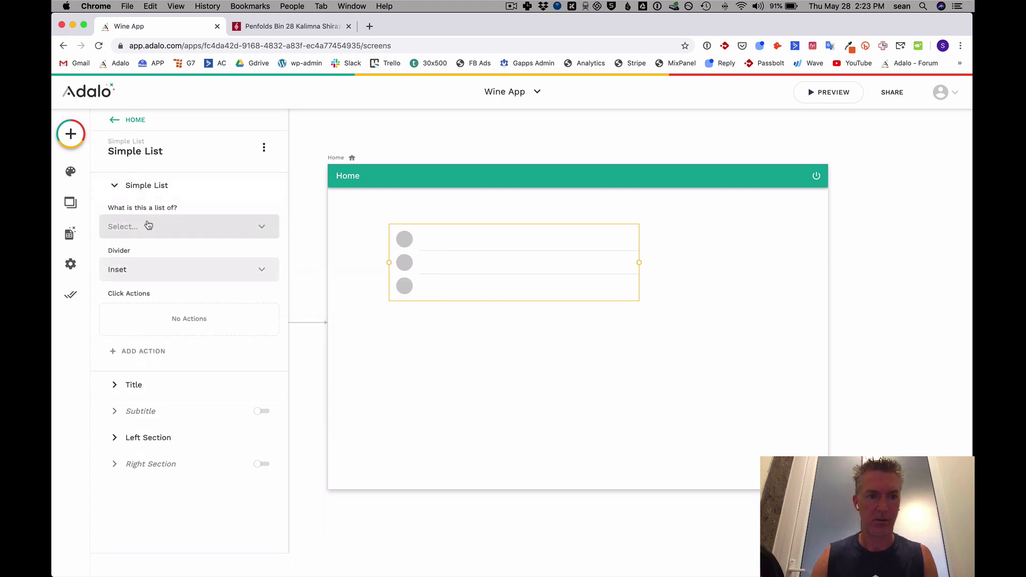
pyautogui.click(145, 228)
pyautogui.click(128, 272)
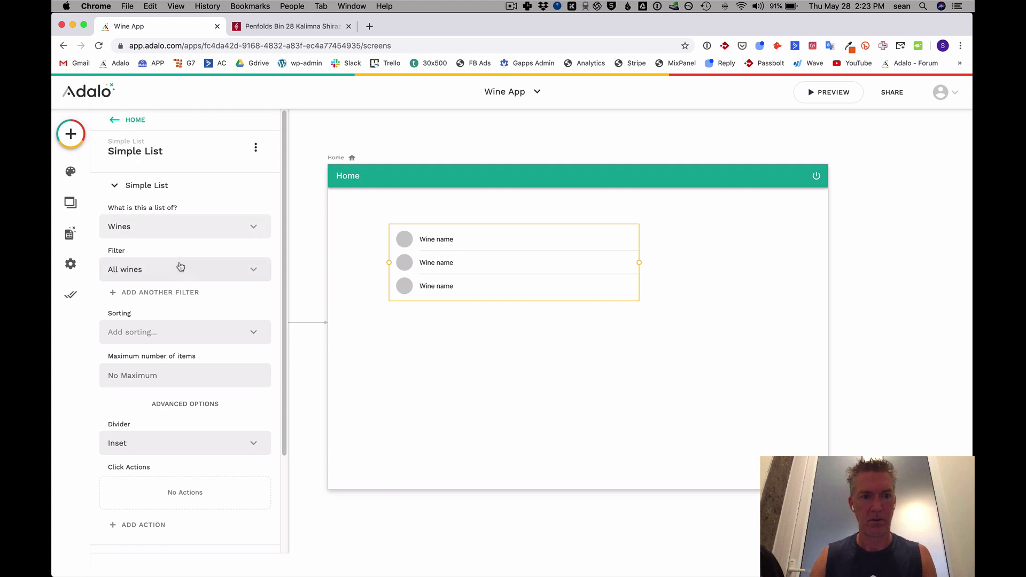
pyautogui.click(166, 293)
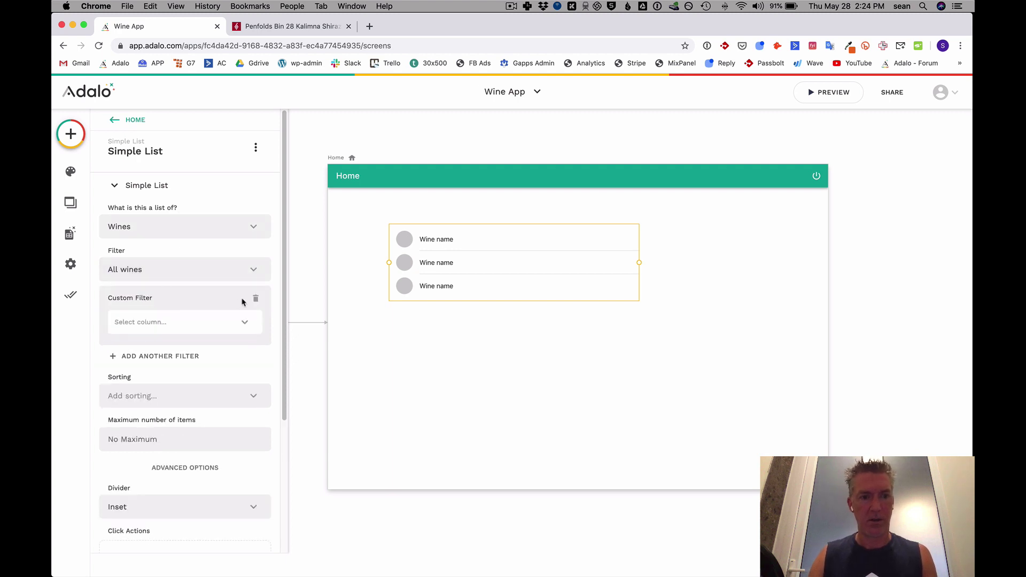
pyautogui.click(255, 299)
pyautogui.click(176, 327)
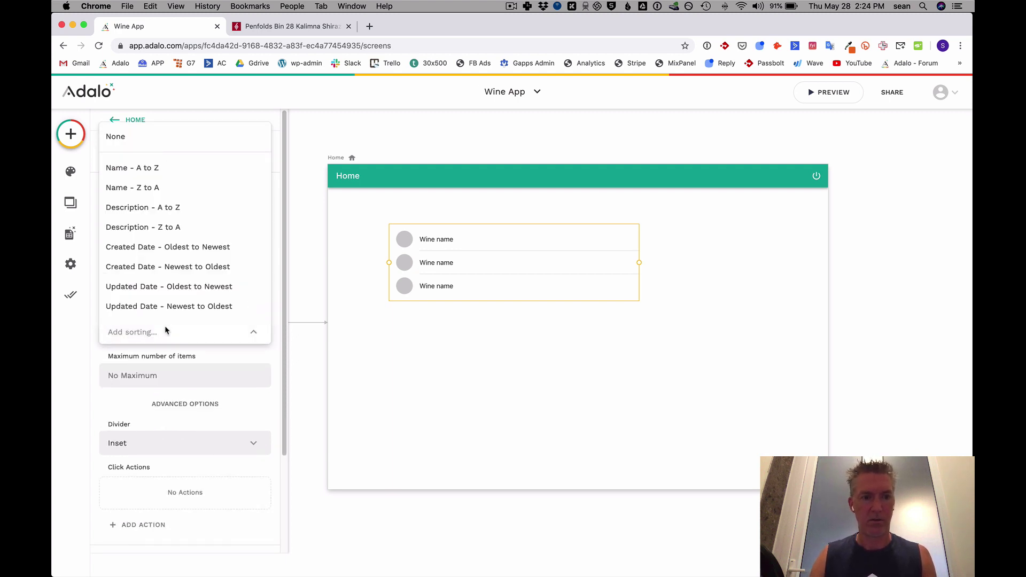
pyautogui.click(140, 169)
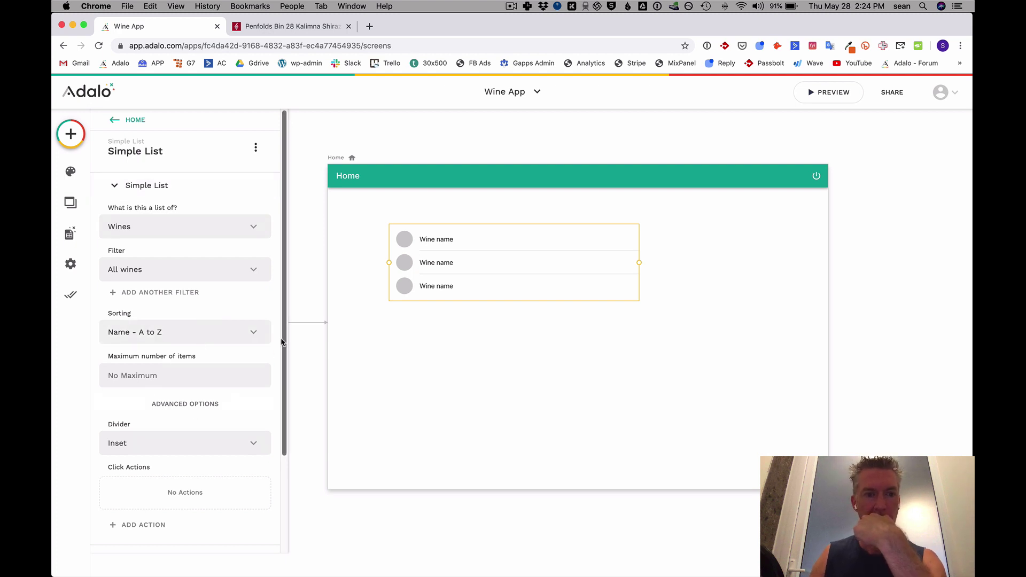
# Confirm each row's title shows the wine name and reposition the list on Home.
pyautogui.scroll(-1, 282, 342)
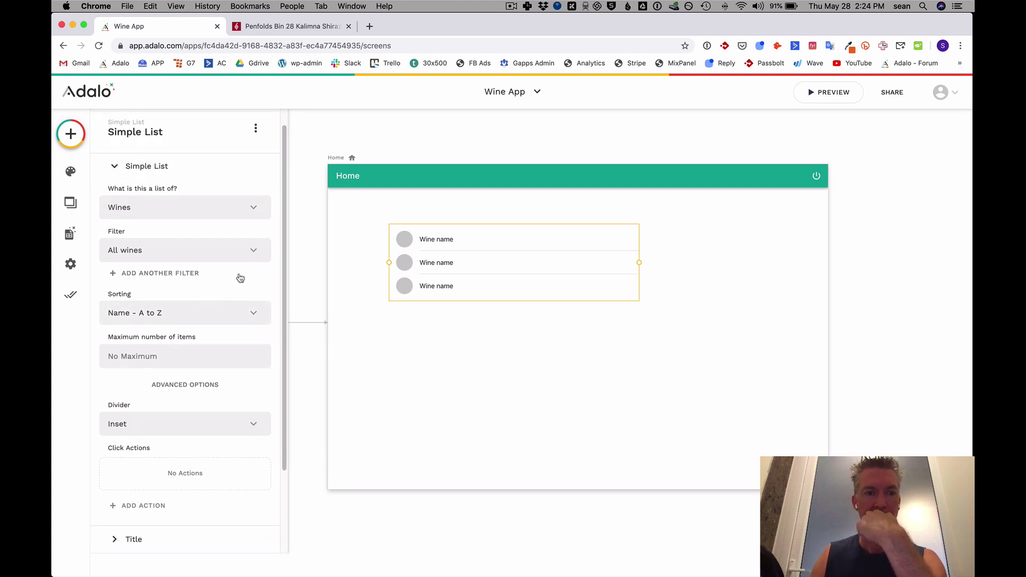
pyautogui.click(116, 166)
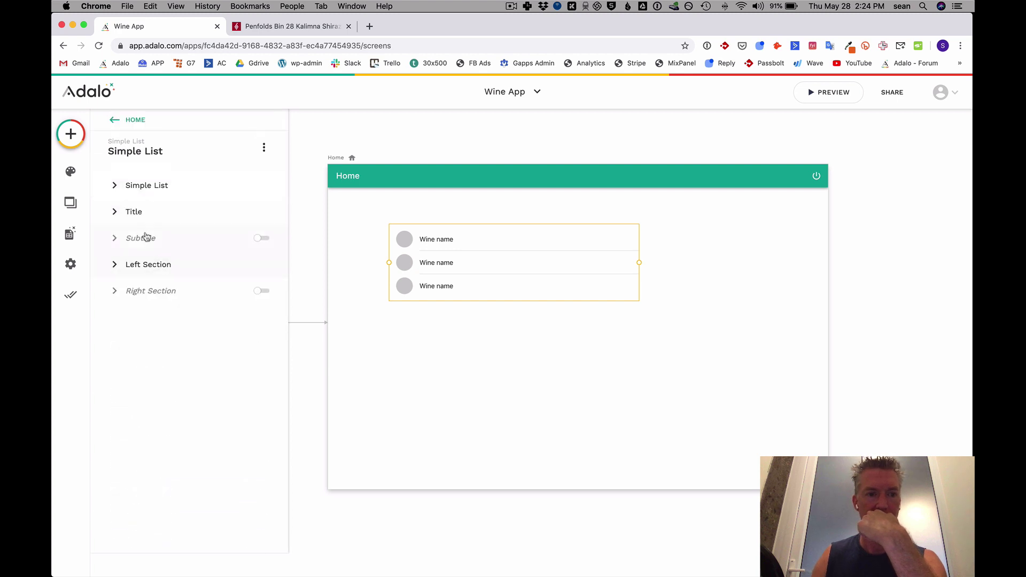
pyautogui.click(166, 216)
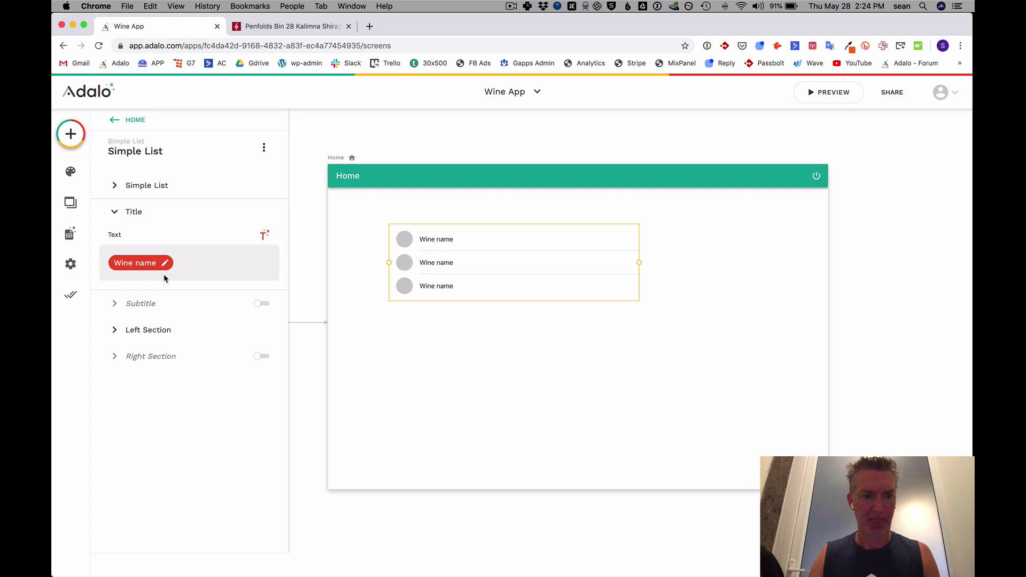
pyautogui.click(112, 212)
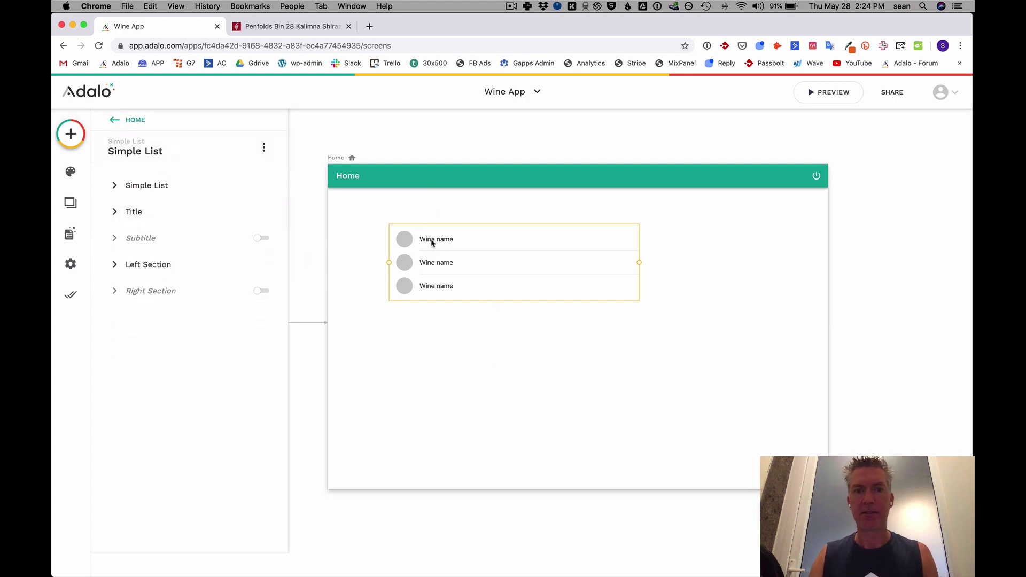
pyautogui.rightClick(417, 240)
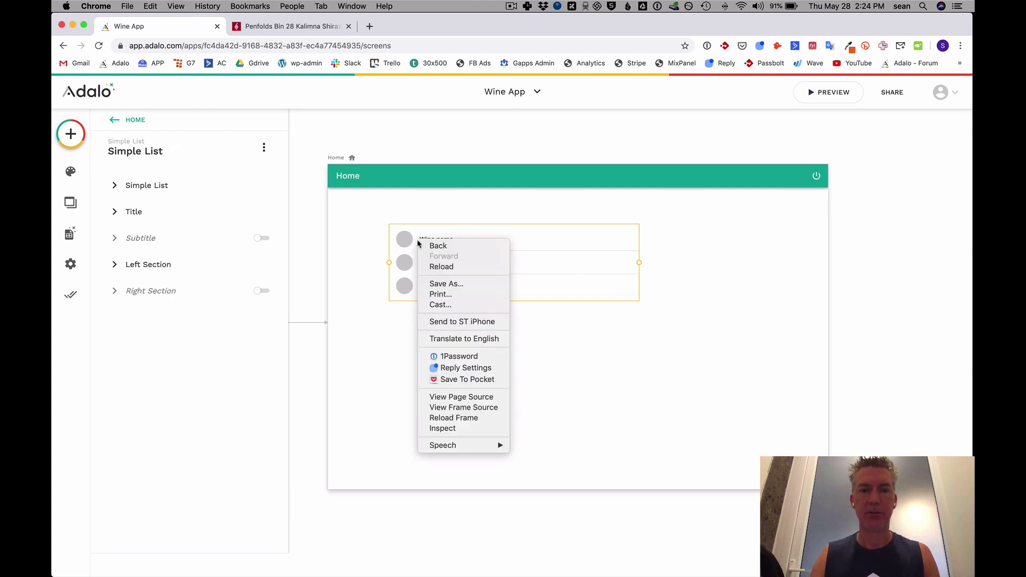
pyautogui.moveTo(412, 239); pyautogui.dragTo(171, 185)
pyautogui.moveTo(420, 292); pyautogui.dragTo(421, 255)
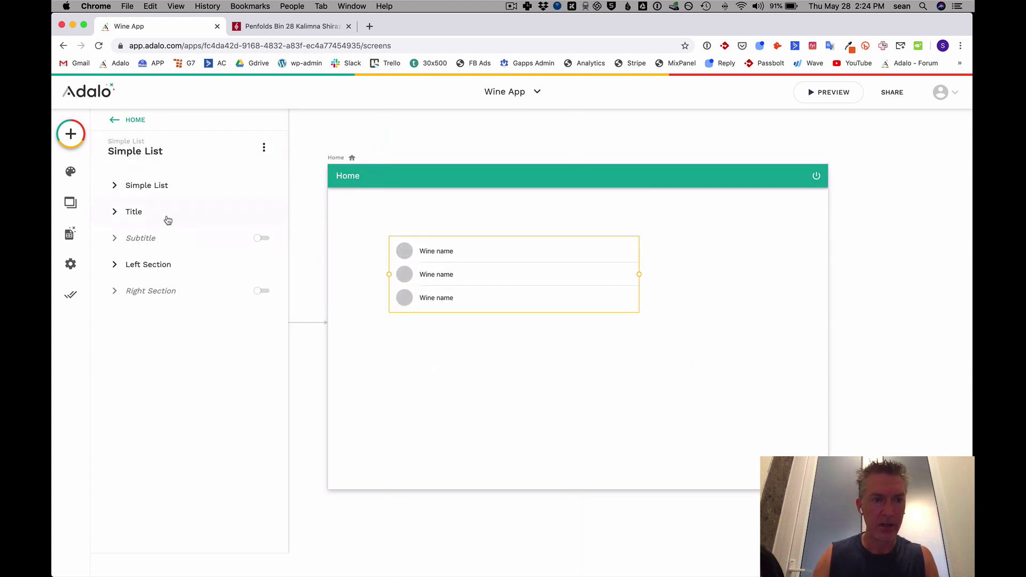
# Add a click action to the wine list that links to a new screen.
pyautogui.click(114, 185)
pyautogui.scroll(-3, 174, 321)
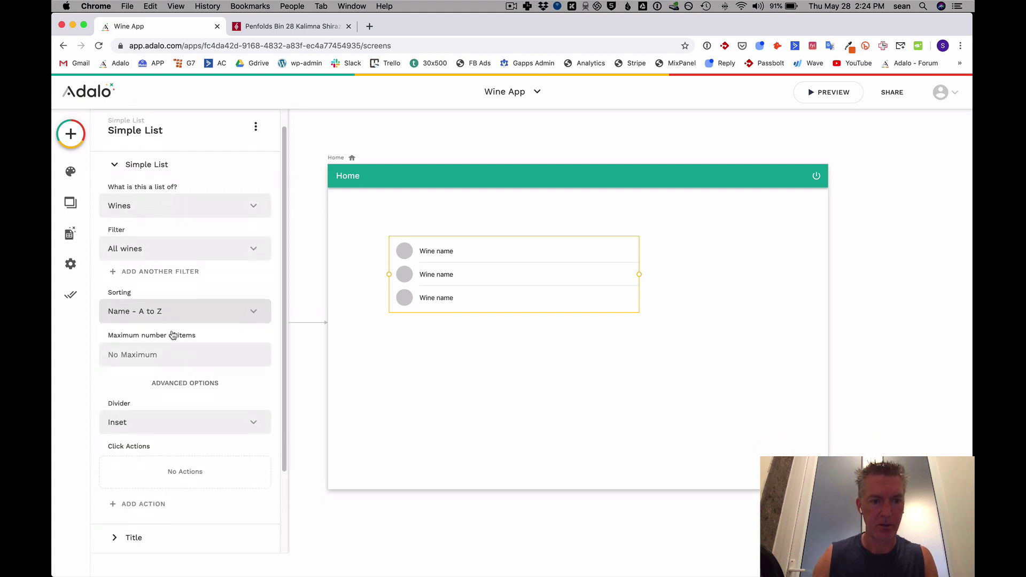
pyautogui.click(134, 417)
pyautogui.moveTo(161, 241)
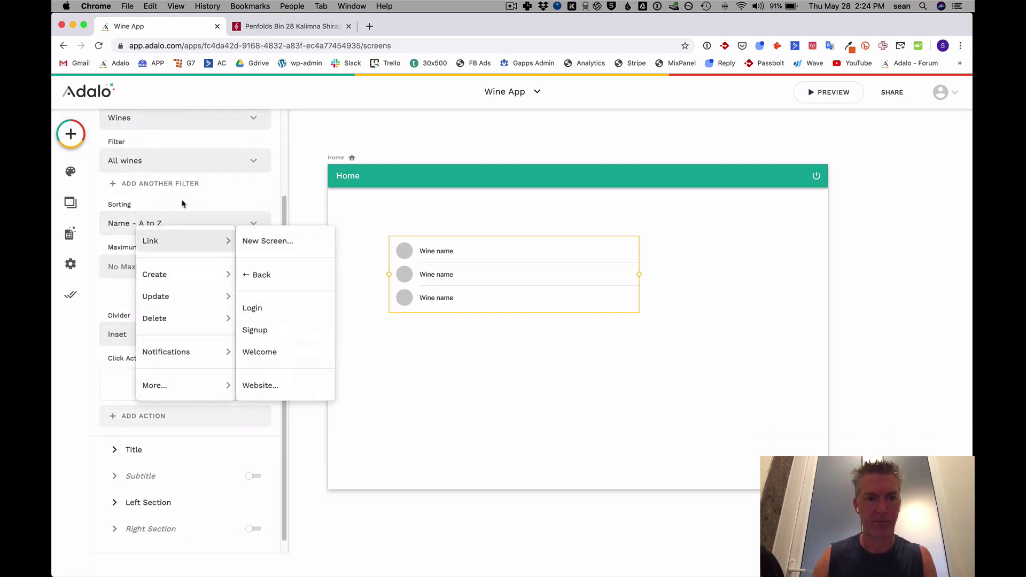
pyautogui.click(258, 242)
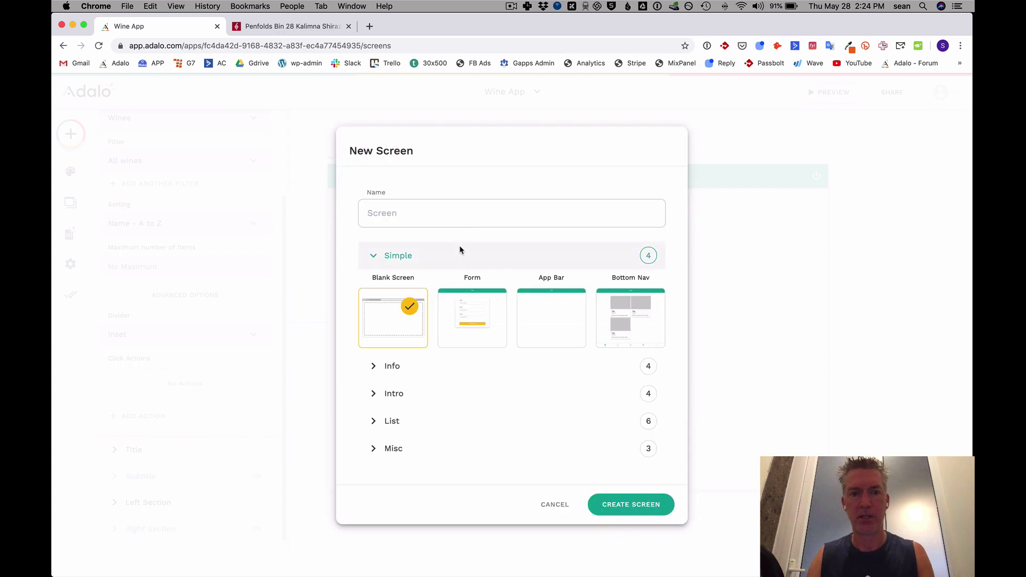
# Create the new 'Wine Details' screen from the Info template and finish the link action.
pyautogui.write('Wine Details')
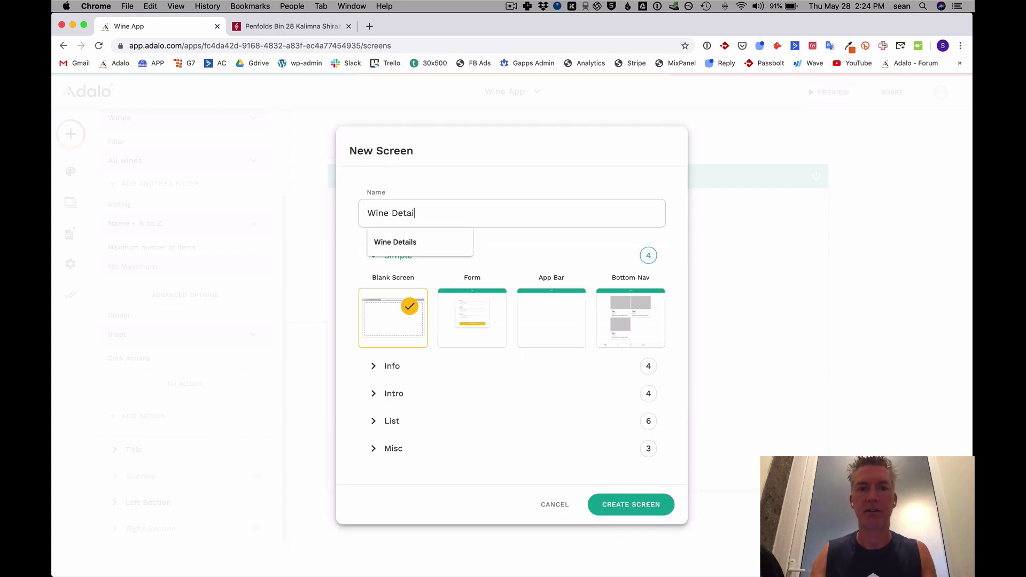
pyautogui.click(553, 315)
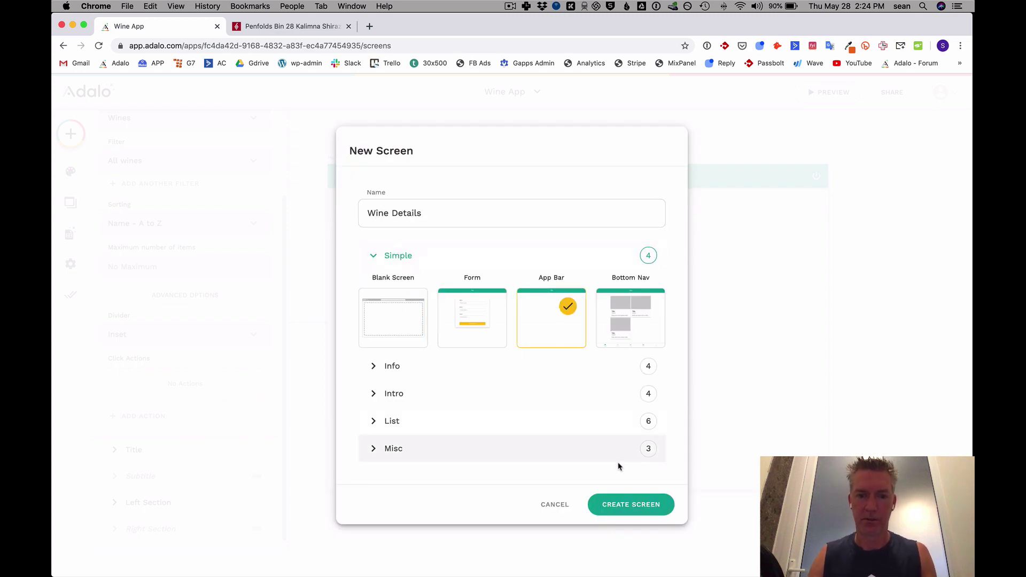
pyautogui.click(374, 367)
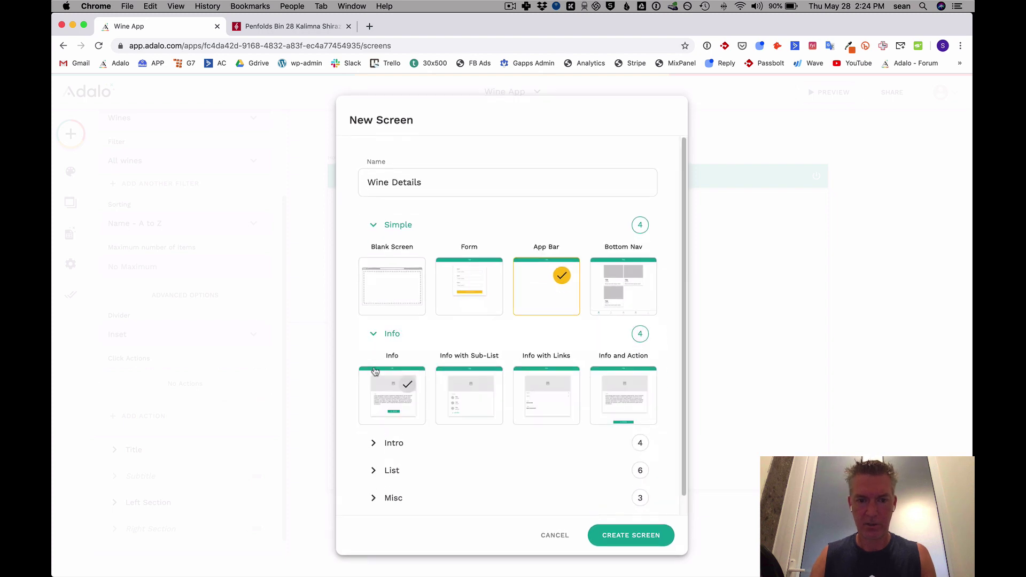
pyautogui.click(401, 402)
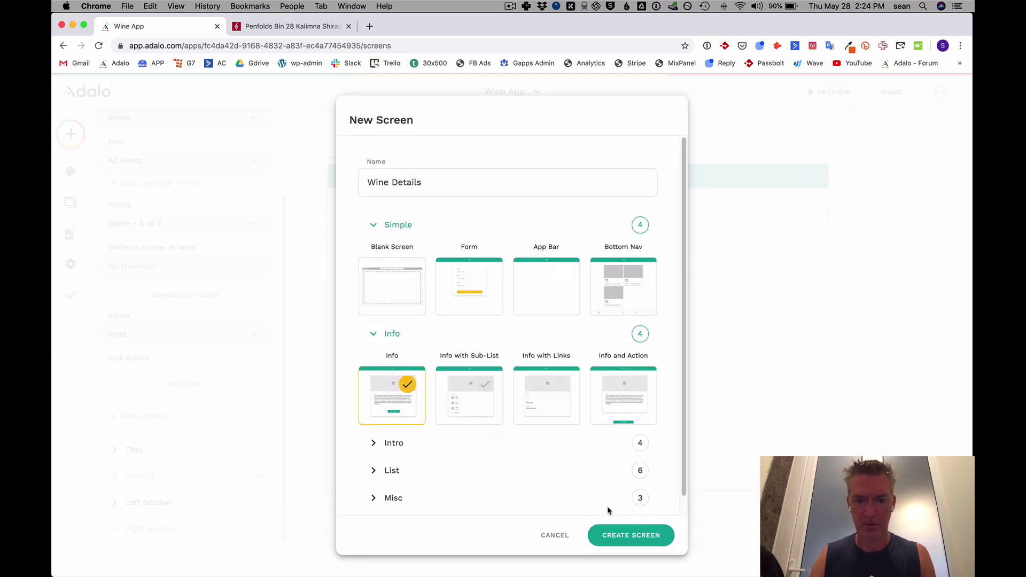
pyautogui.click(615, 535)
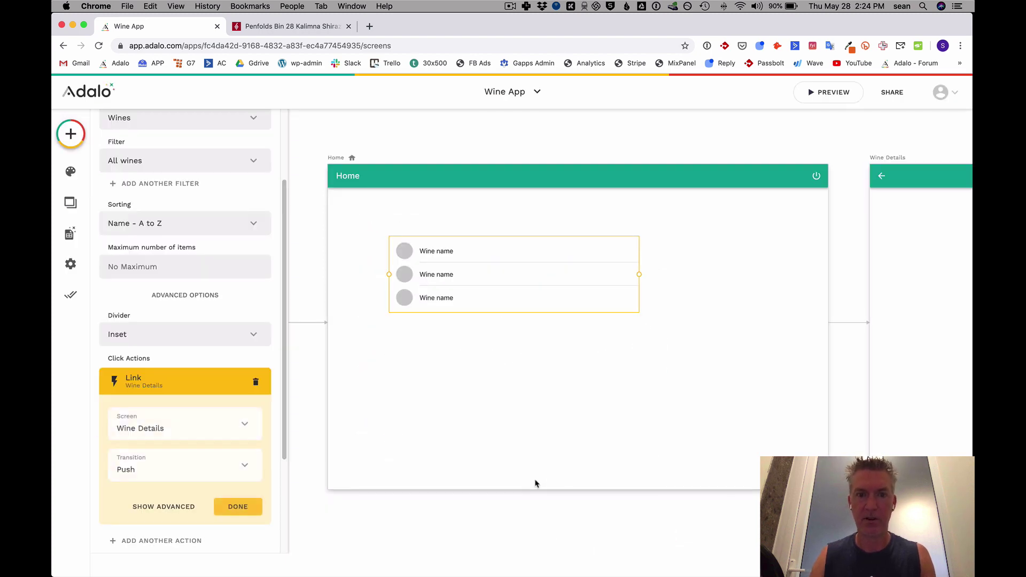
pyautogui.click(238, 507)
pyautogui.hscroll(5, 449, 358)
pyautogui.hscroll(10, 448, 357)
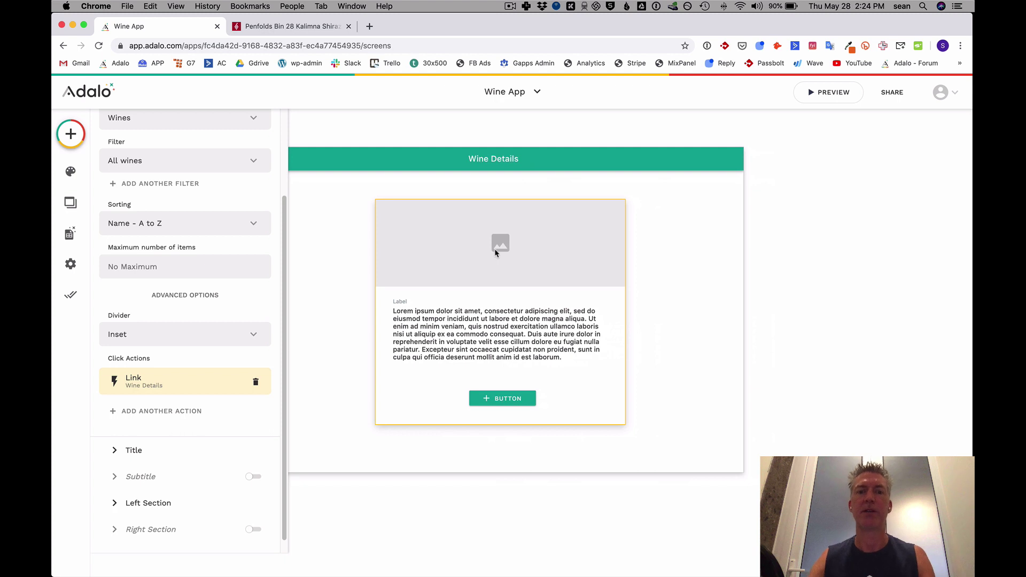
# Narrow the Wine Details card's paragraph text to the card's left side.
pyautogui.click(522, 272)
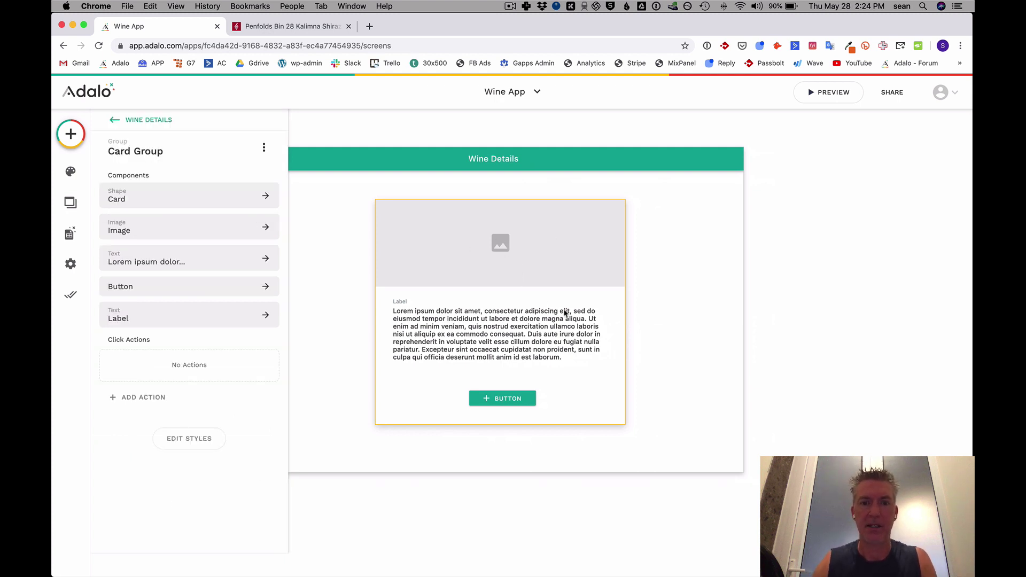
pyautogui.click(492, 266)
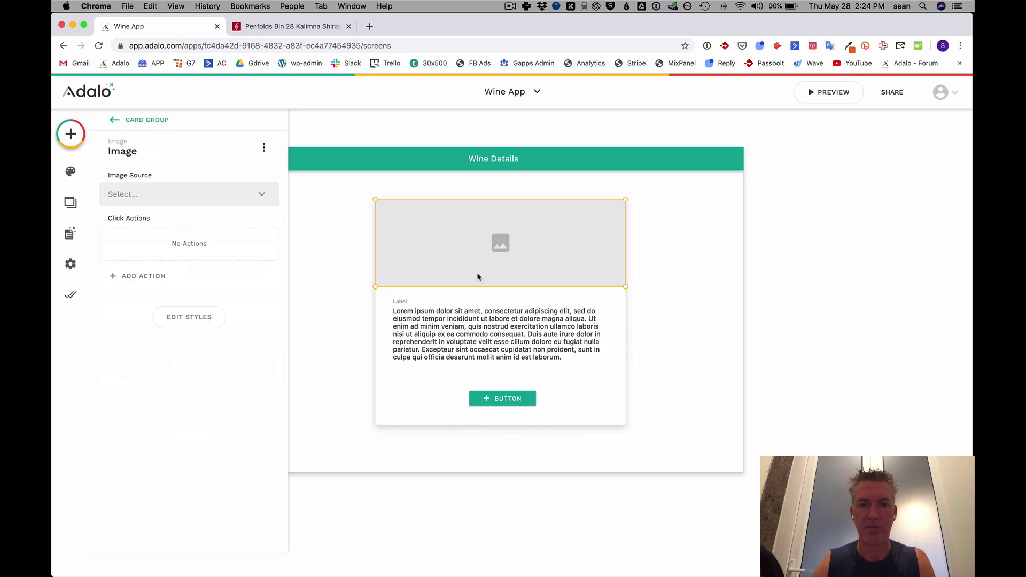
pyautogui.click(515, 324)
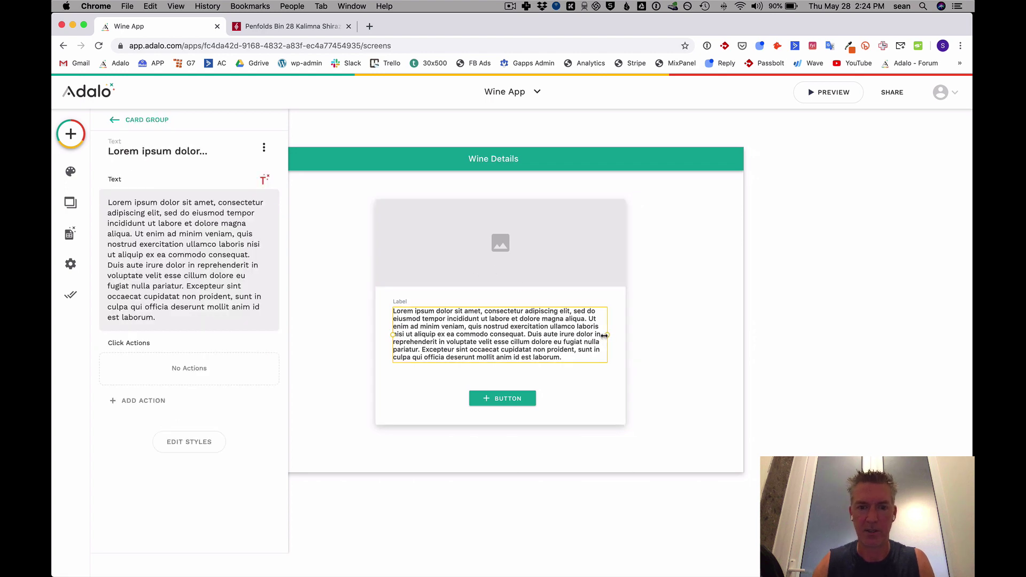
pyautogui.moveTo(604, 335); pyautogui.dragTo(469, 335)
# Resize the card image to fill the right side and move the paragraph up.
pyautogui.click(496, 258)
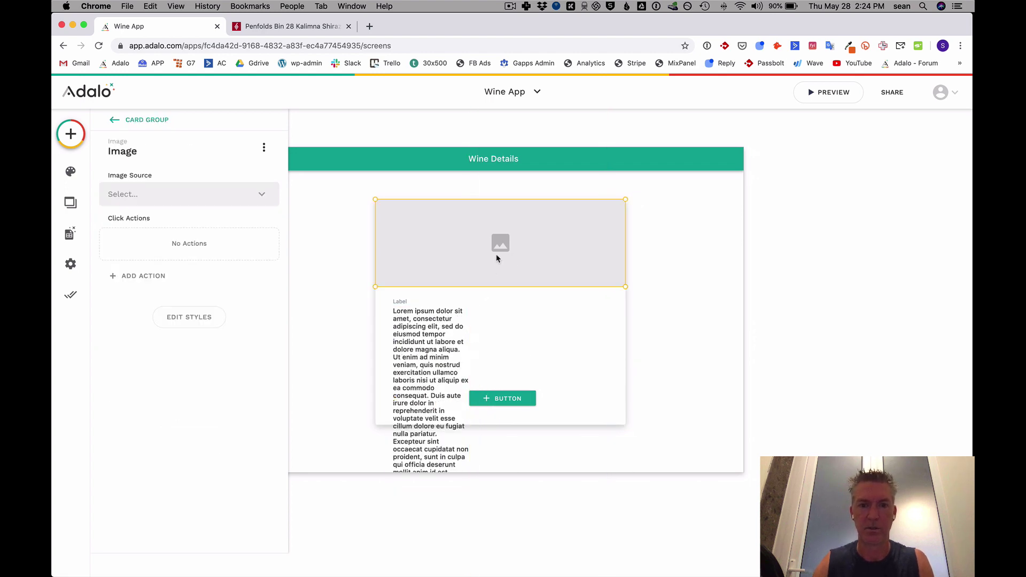
pyautogui.moveTo(376, 287); pyautogui.dragTo(538, 423)
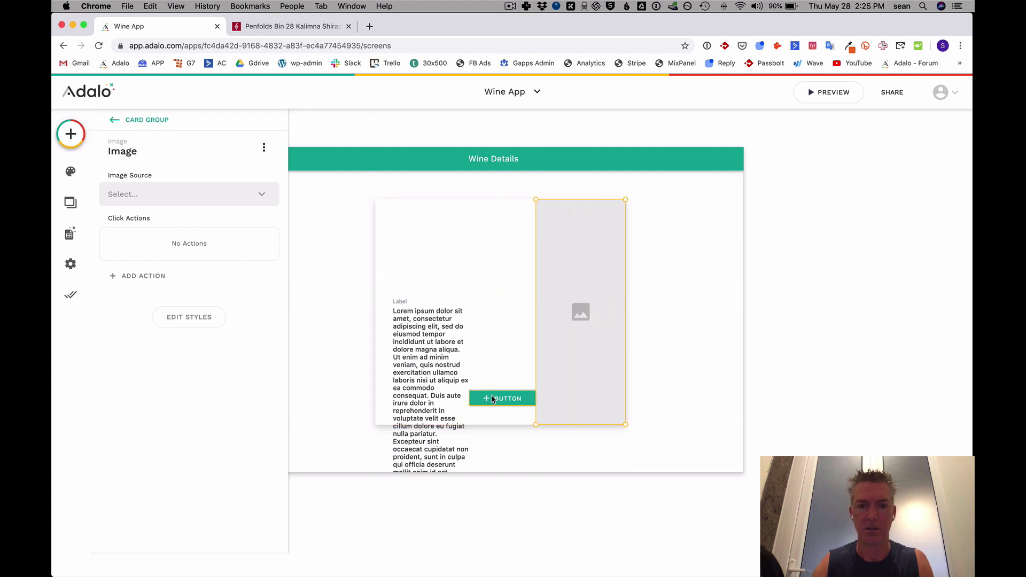
pyautogui.moveTo(441, 364); pyautogui.dragTo(407, 216)
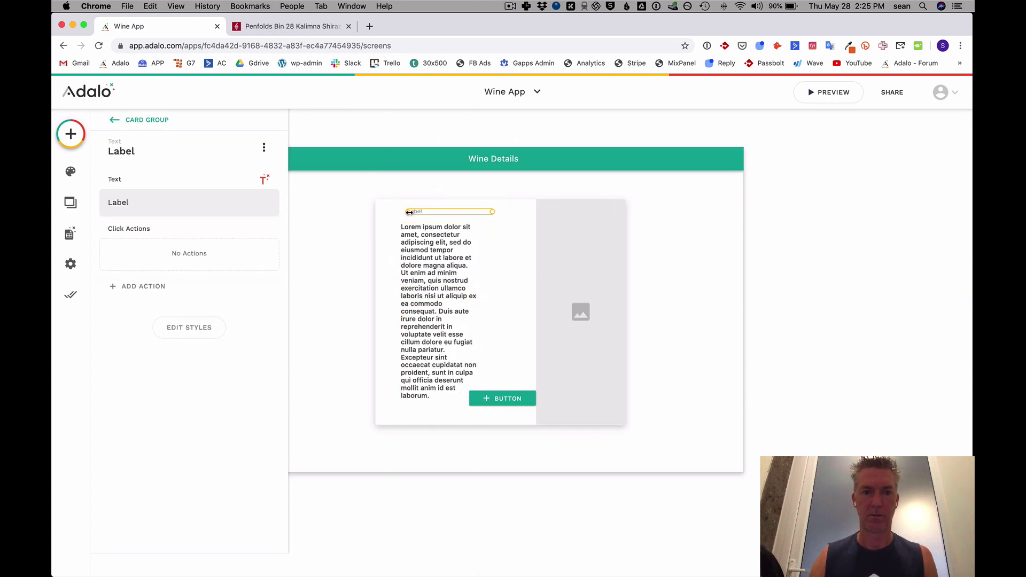
pyautogui.click(451, 364)
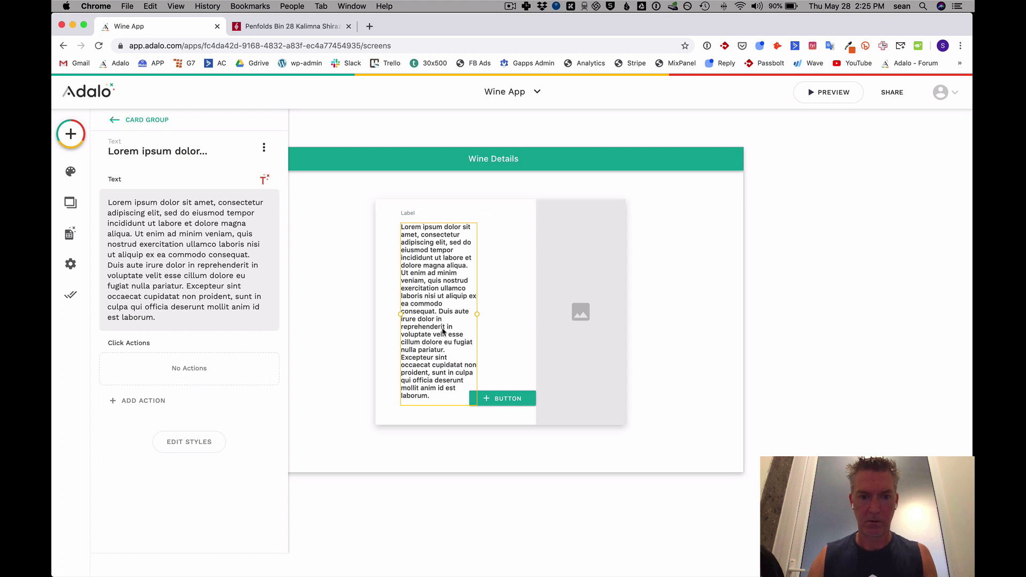
# Replace the card's placeholder paragraph with the current wine's Description.
pyautogui.tripleClick(151, 212)
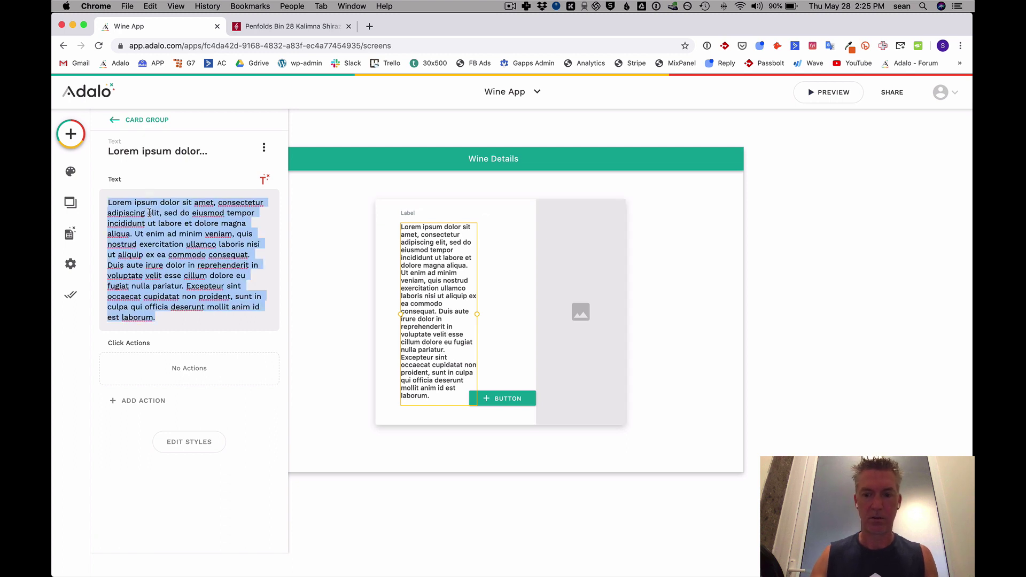
pyautogui.press('BackSpace')
pyautogui.click(262, 182)
pyautogui.moveTo(240, 206)
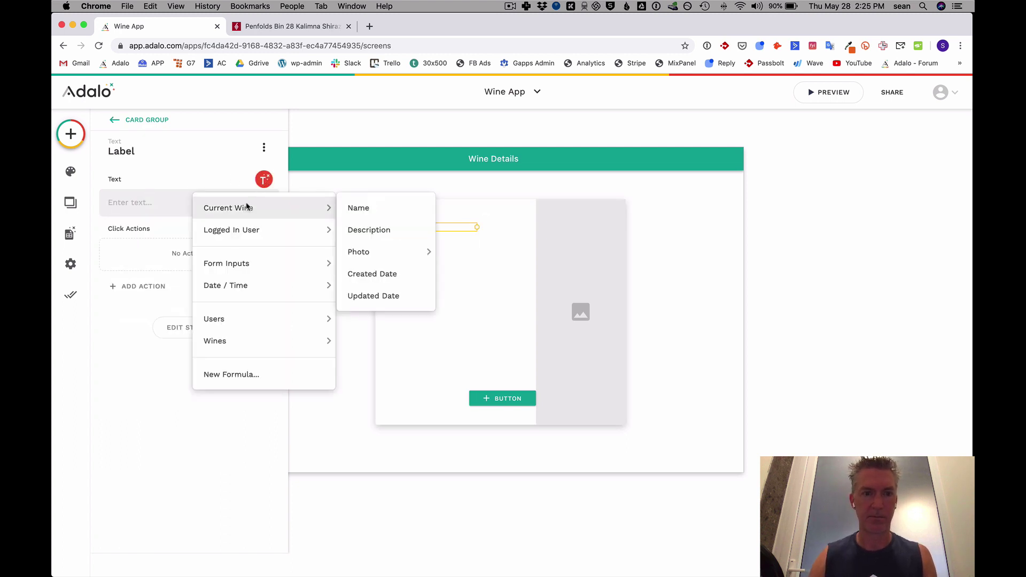
pyautogui.click(373, 229)
# Raise the card Label's font size to 21.
pyautogui.click(407, 214)
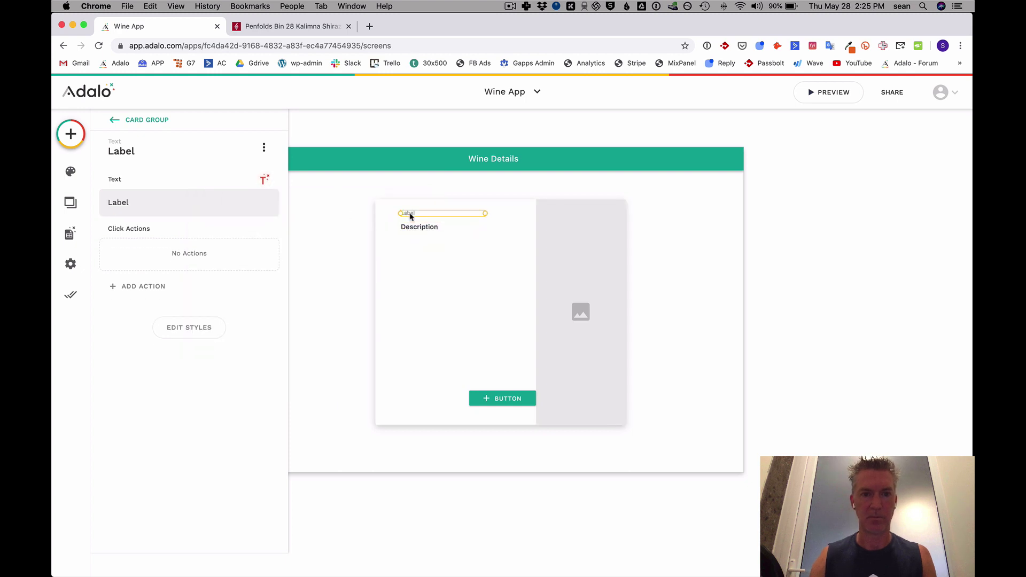
pyautogui.click(188, 327)
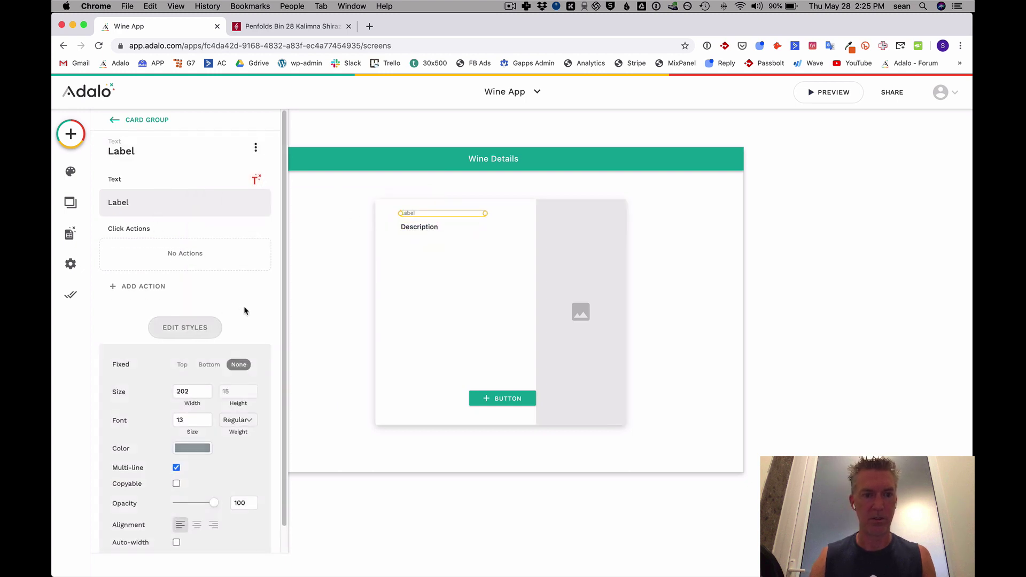
pyautogui.click(207, 418)
pyautogui.click(207, 418)
pyautogui.click(207, 418)
pyautogui.click(207, 417)
pyautogui.click(207, 418)
pyautogui.click(207, 417)
pyautogui.click(208, 418)
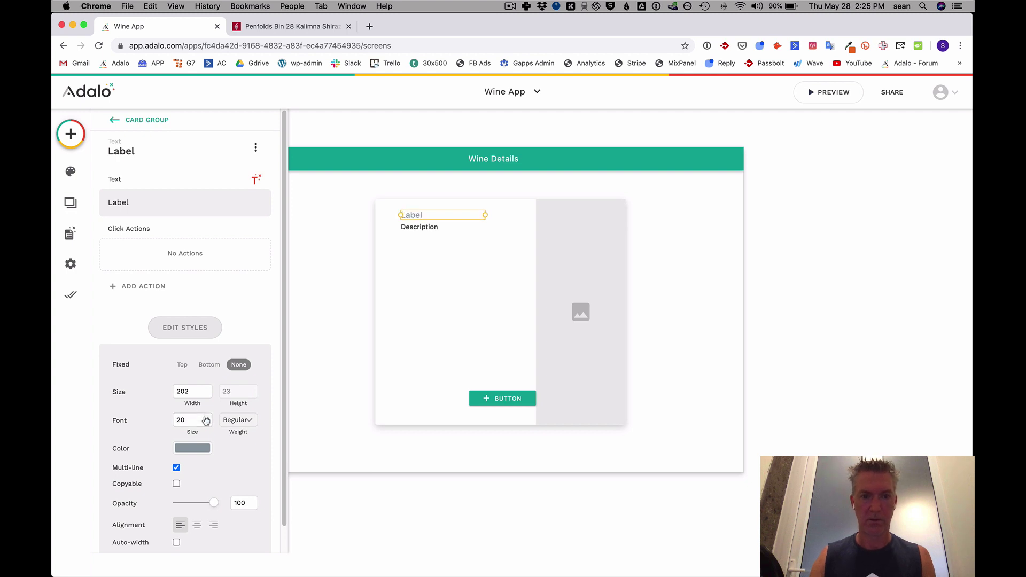
pyautogui.click(206, 418)
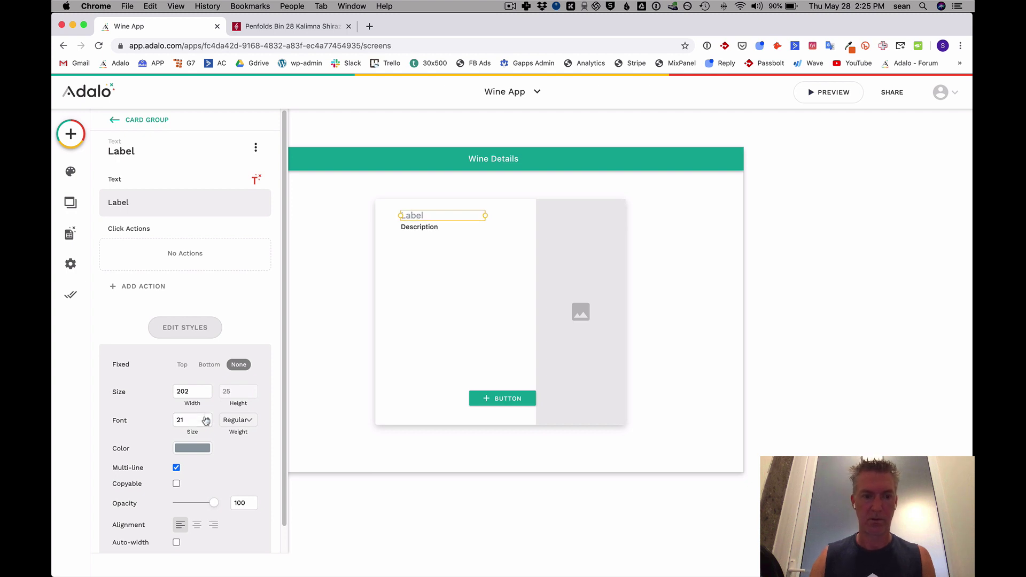
# Replace the Label's placeholder text with Magic Text Current Wine > Name.
pyautogui.doubleClick(147, 206)
pyautogui.press('BackSpace')
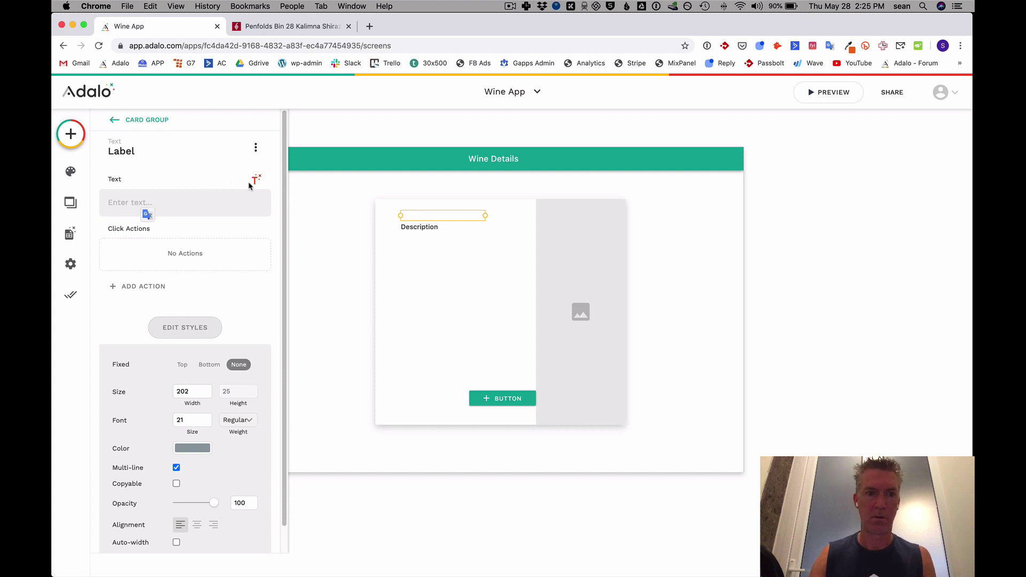
pyautogui.click(255, 181)
pyautogui.click(349, 212)
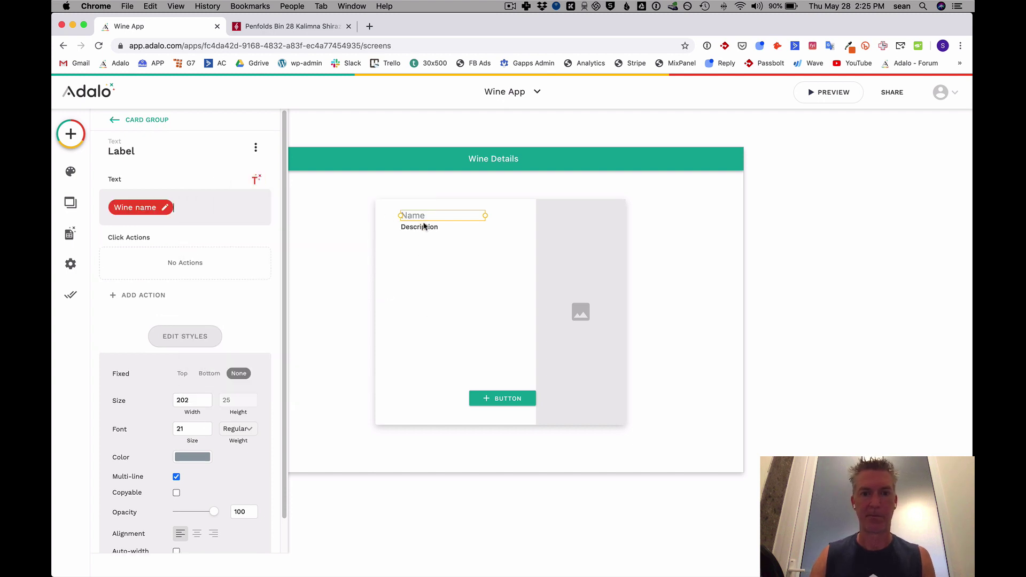
# Delete the card's button and open the published Wine App from Publish.
pyautogui.click(498, 404)
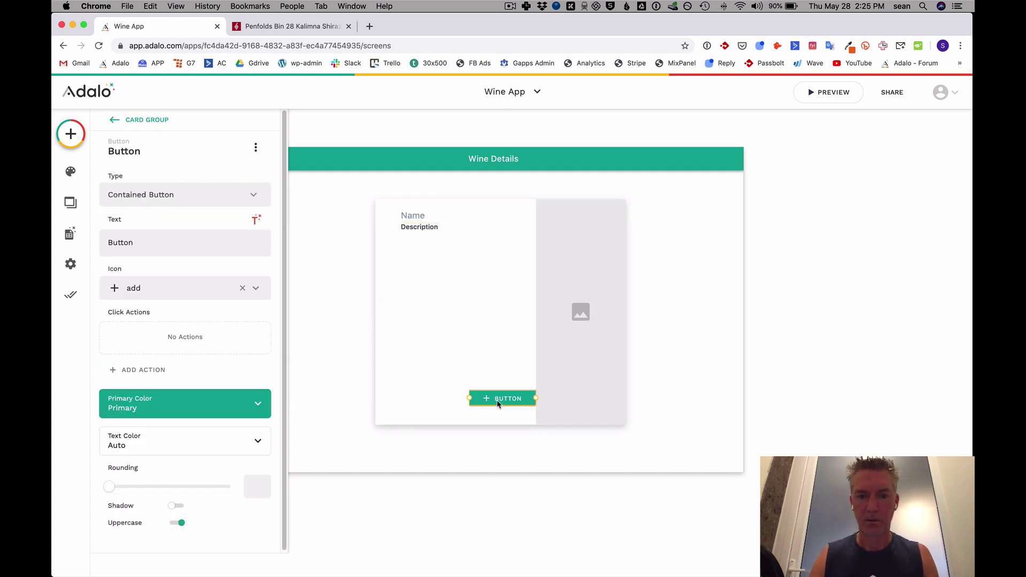
pyautogui.press('BackSpace')
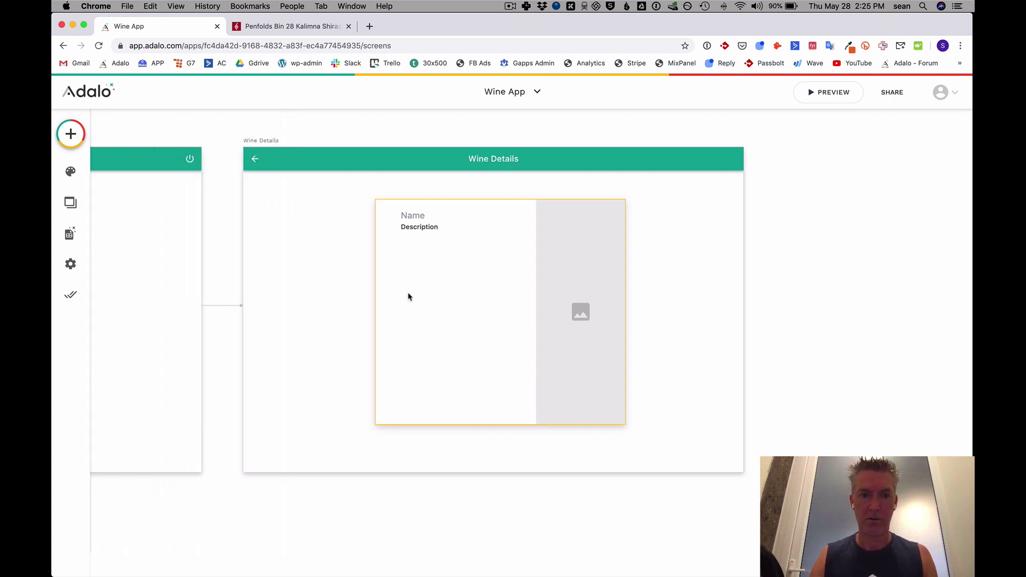
pyautogui.click(71, 294)
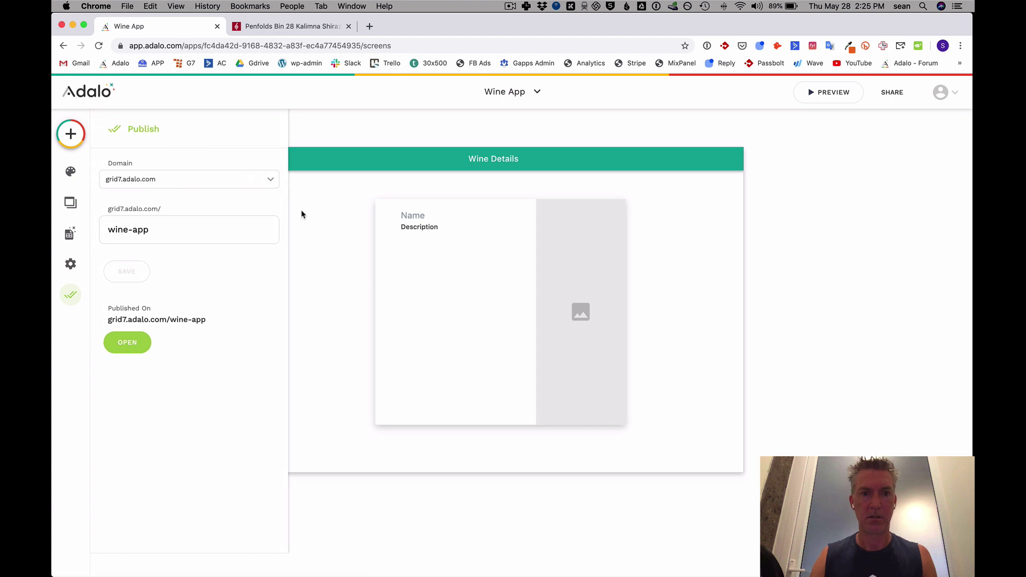
pyautogui.click(127, 342)
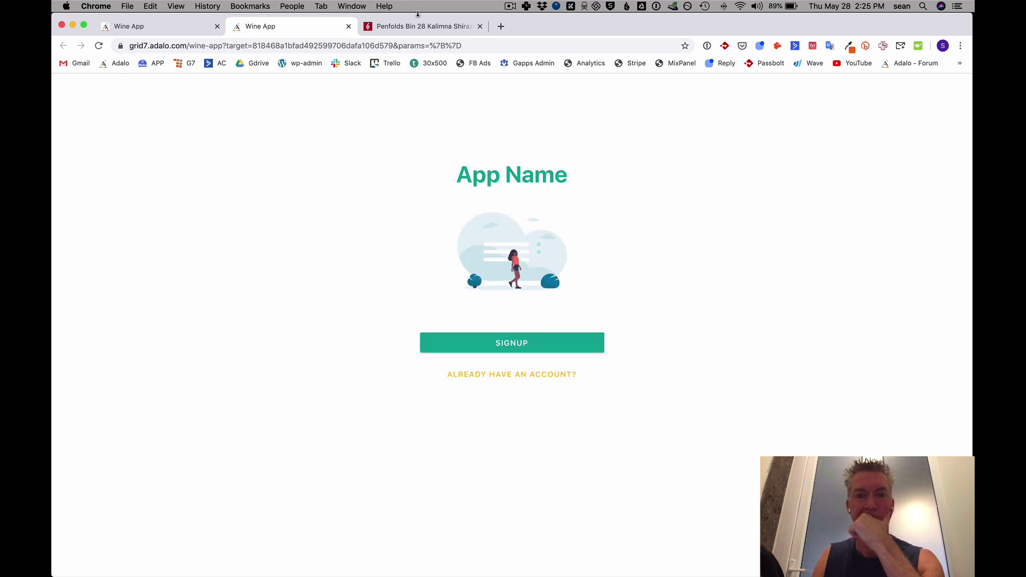
# Sign up a test account in the published app with a test email and password.
pyautogui.click(542, 341)
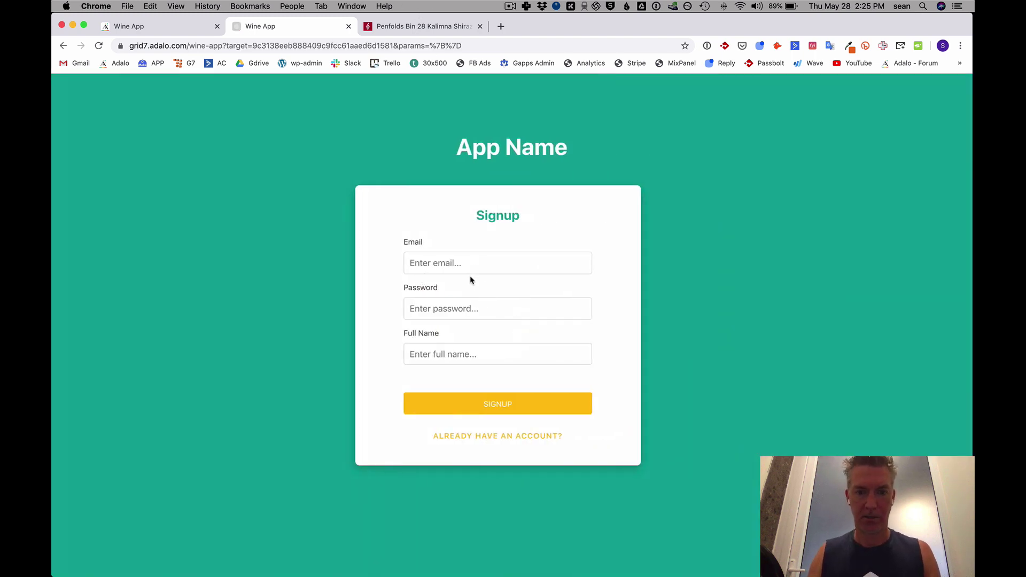
pyautogui.click(453, 260)
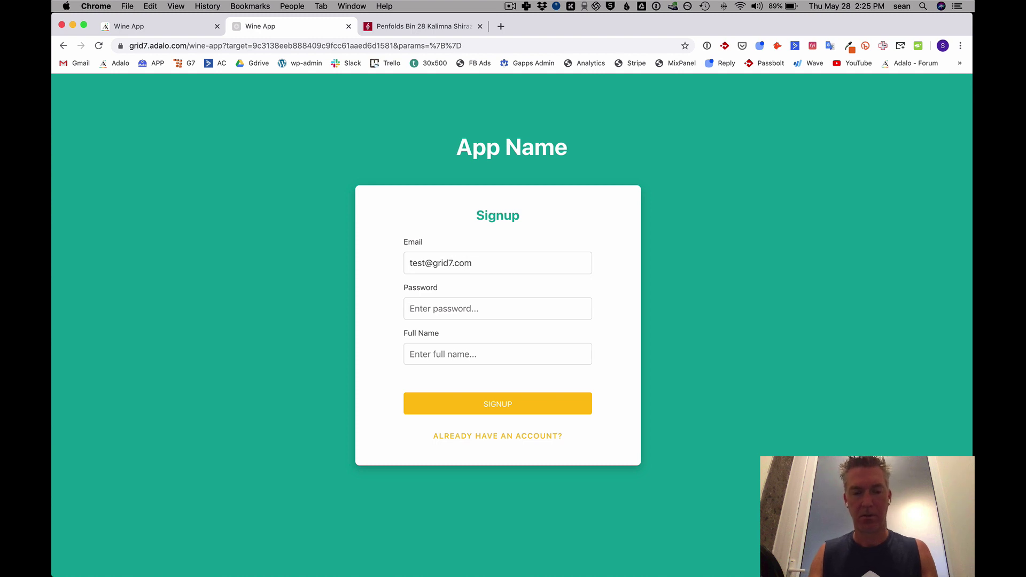
pyautogui.click(498, 309)
pyautogui.write('test')
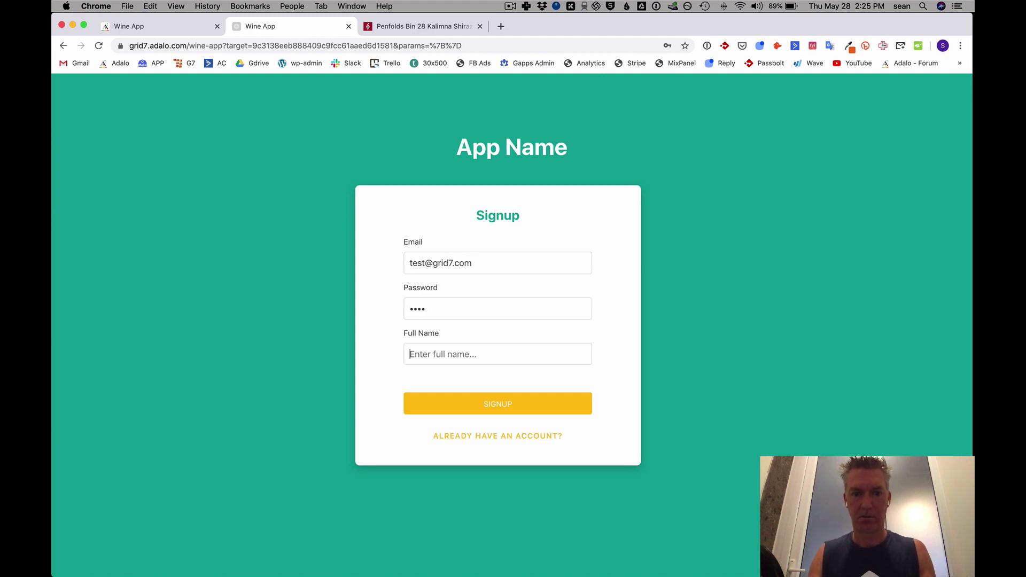
pyautogui.write('asdf')
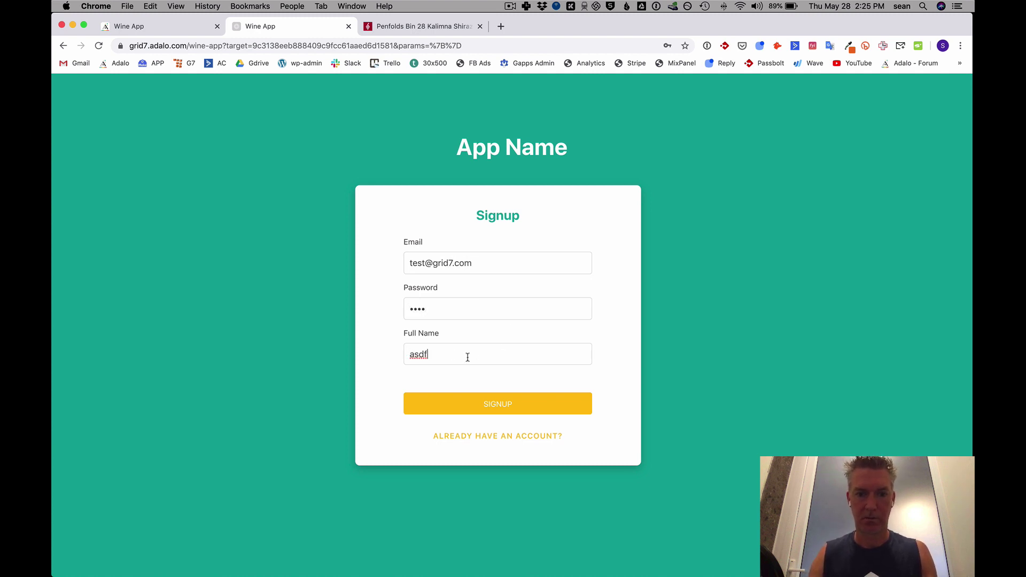
pyautogui.press('Return')
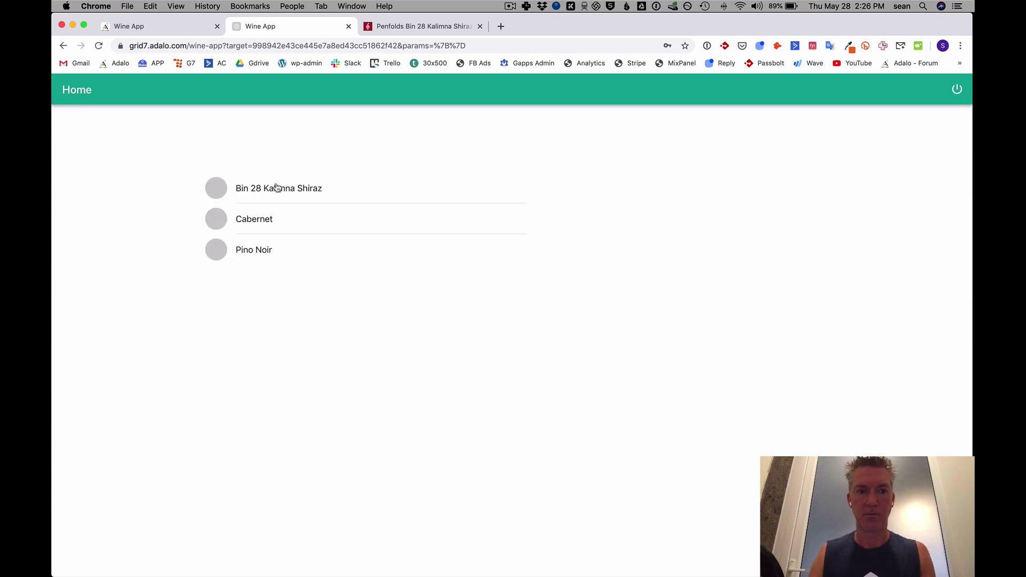
# View the Bin 28 Kalimna Shiraz details, then return to the editor's Wine Details card.
pyautogui.click(278, 188)
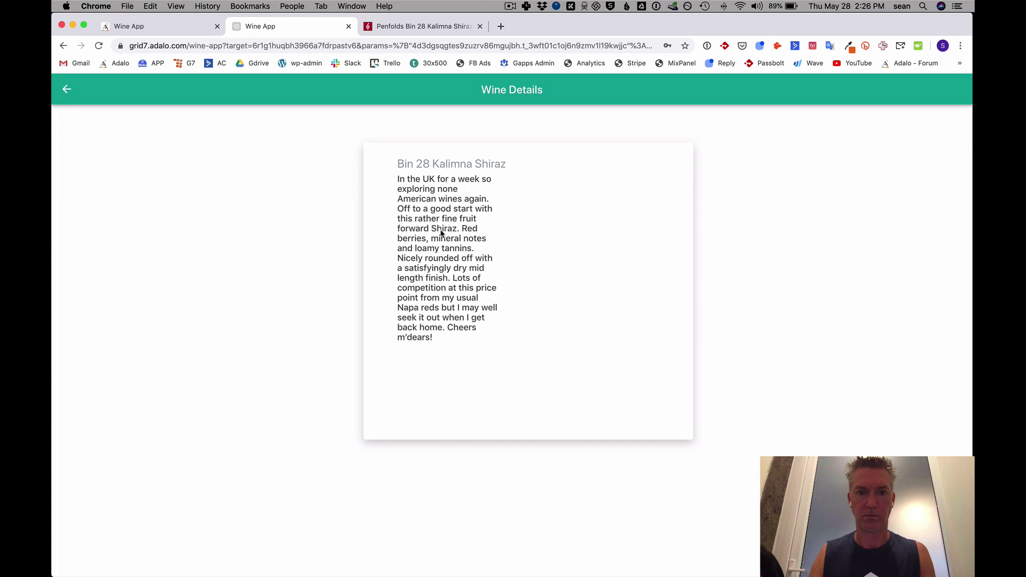
pyautogui.click(154, 31)
pyautogui.click(594, 286)
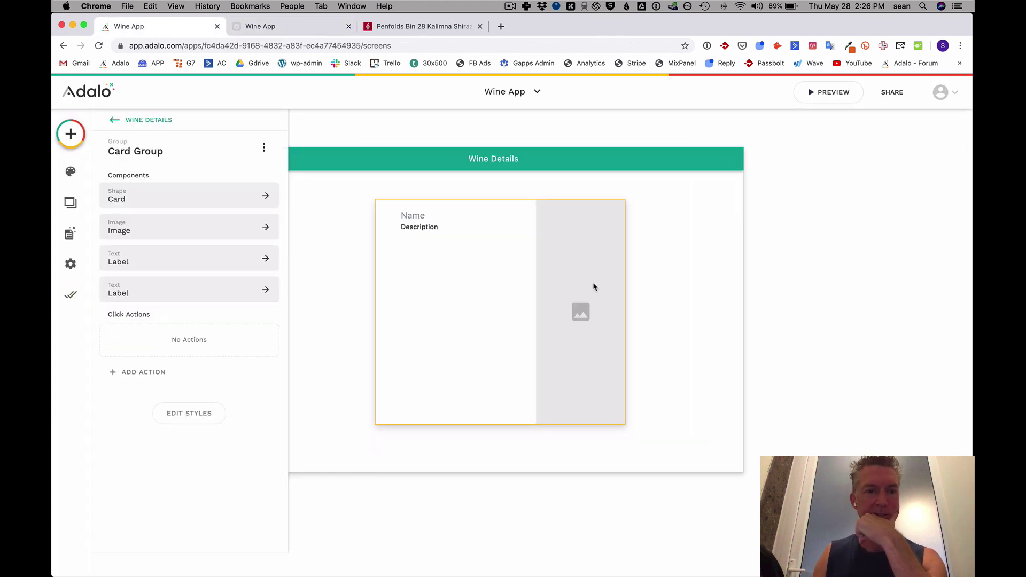
# Set the card image's source to Database > Current Wine > Photo.
pyautogui.click(593, 287)
pyautogui.click(154, 195)
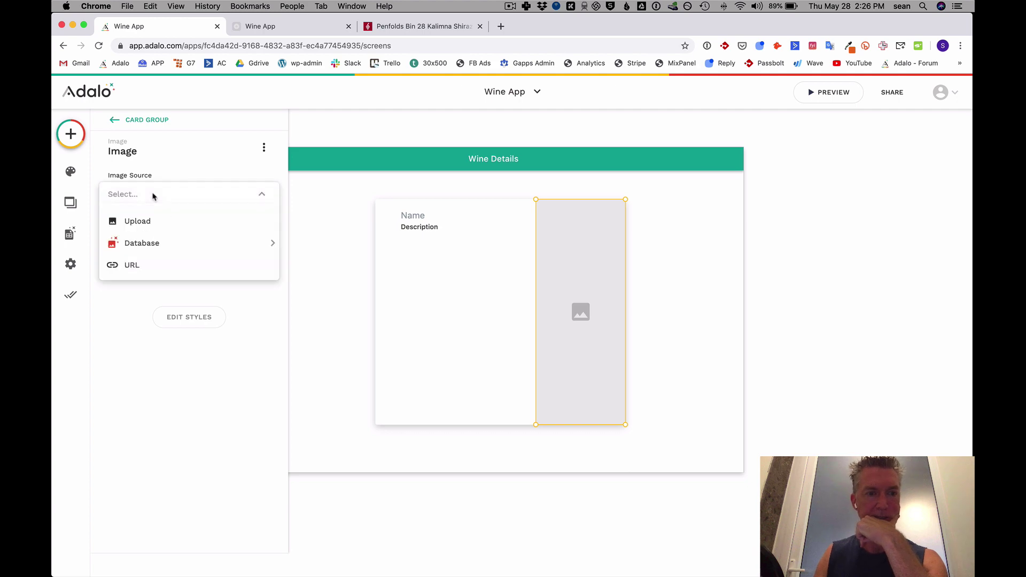
pyautogui.moveTo(150, 242)
pyautogui.moveTo(314, 242)
pyautogui.click(400, 245)
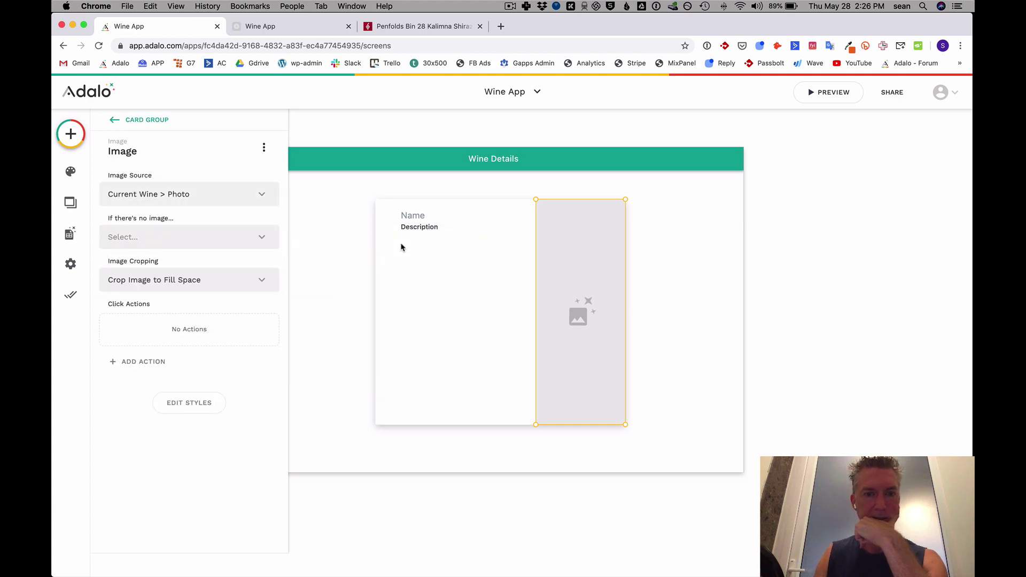
# Reload the published Wine App to check the image, then return to the editor.
pyautogui.click(74, 296)
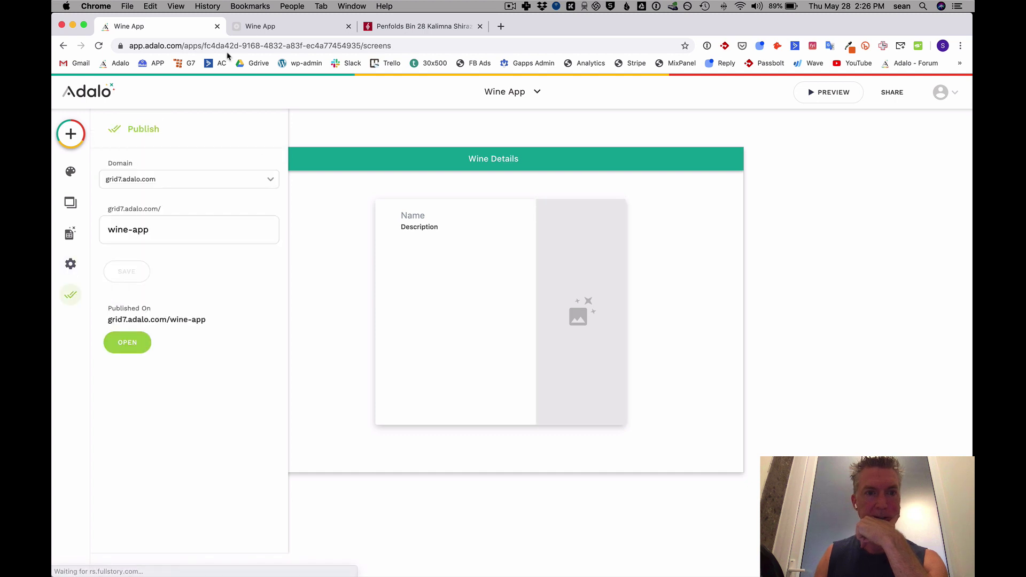
pyautogui.click(260, 26)
pyautogui.click(97, 46)
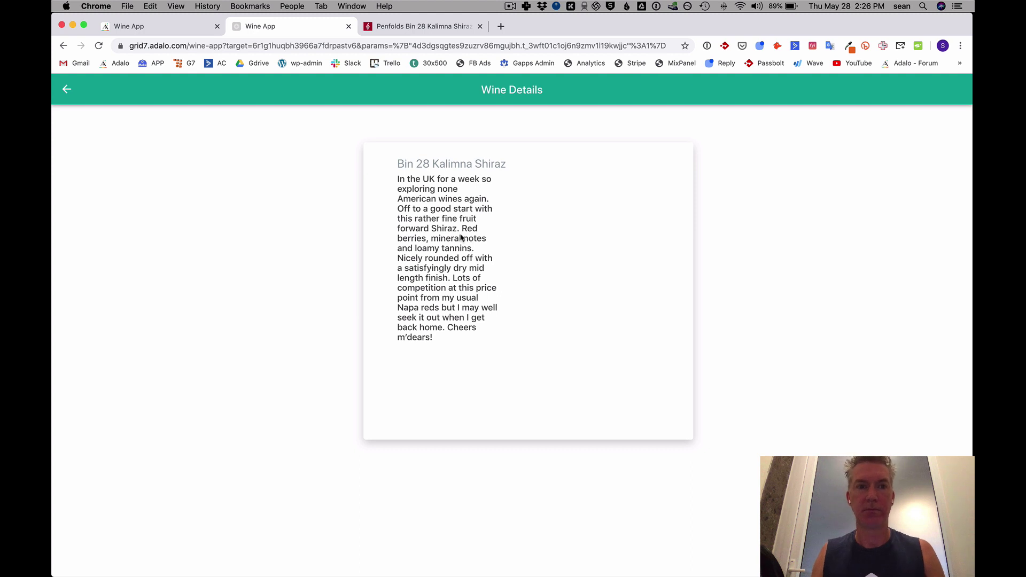
pyautogui.click(174, 27)
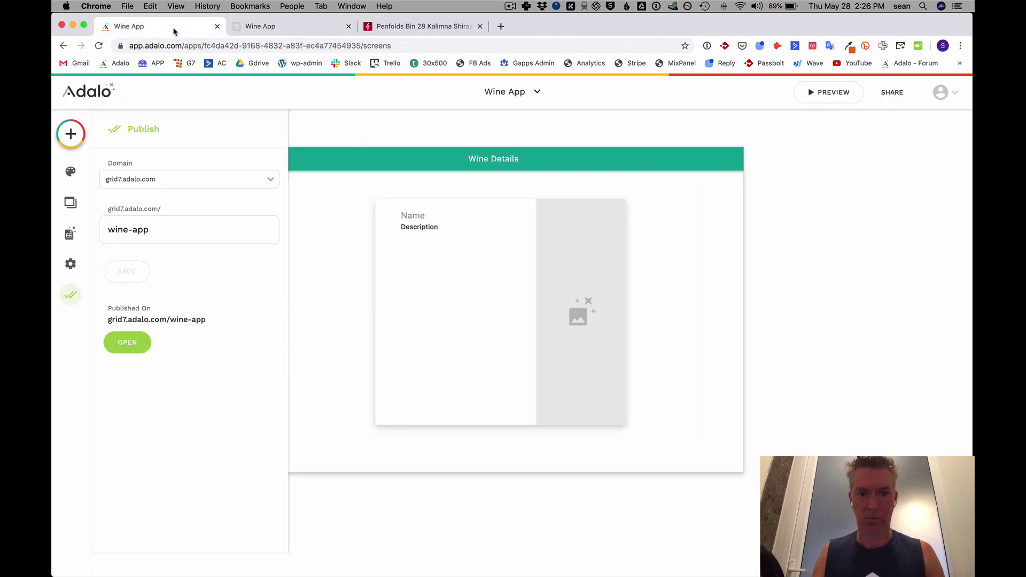
# Drop the bottle screenshot onto the Bin 28 Kalimna Shiraz record's Photo in Wines and save.
pyautogui.click(70, 231)
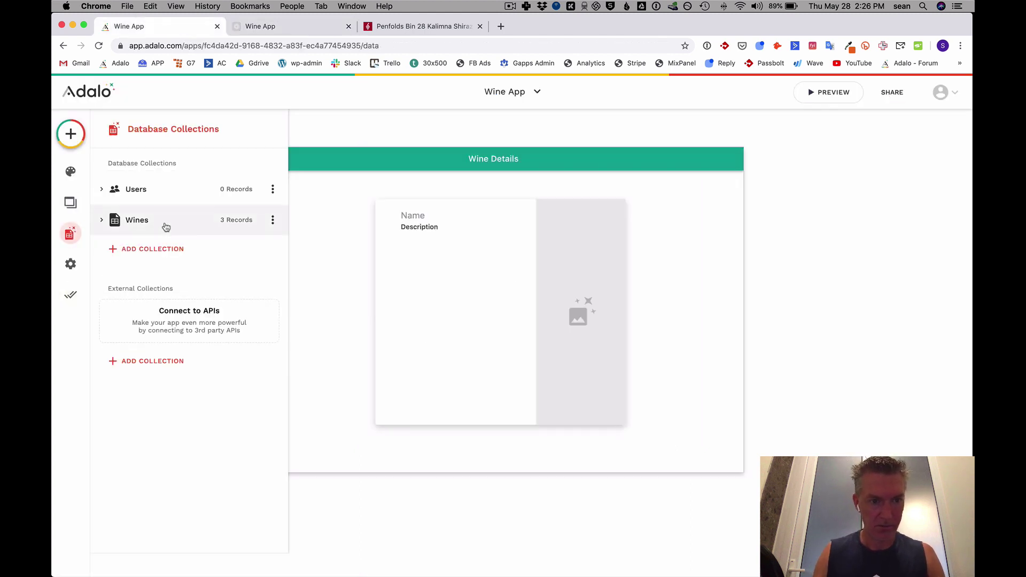
pyautogui.click(229, 222)
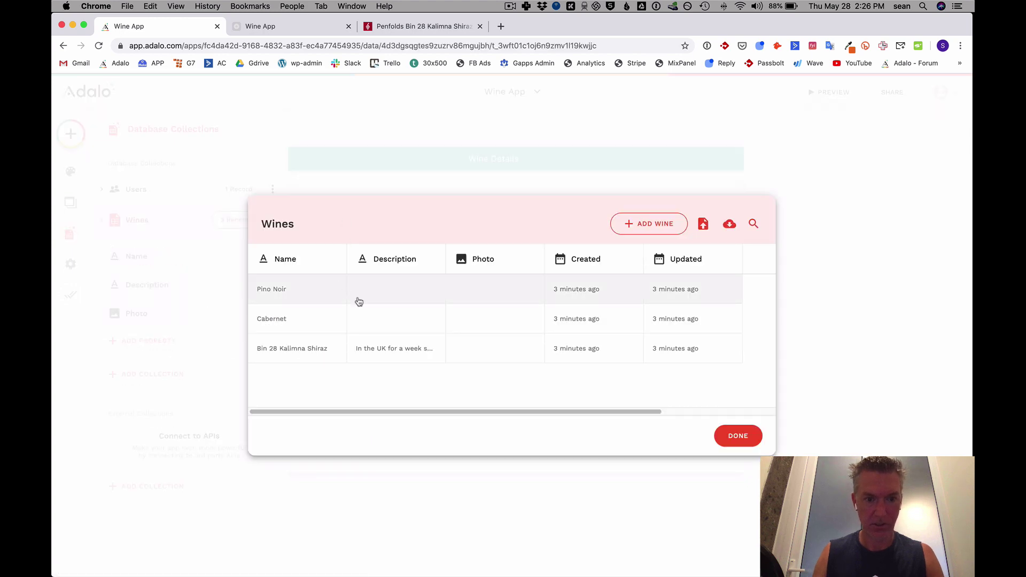
pyautogui.click(382, 351)
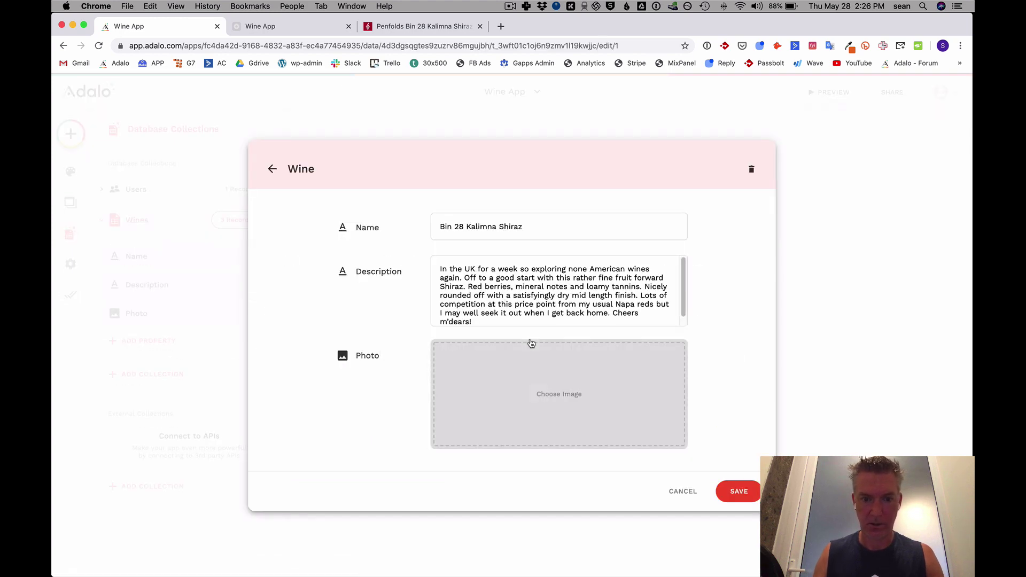
pyautogui.press('F11')
pyautogui.moveTo(943, 127); pyautogui.dragTo(636, 420)
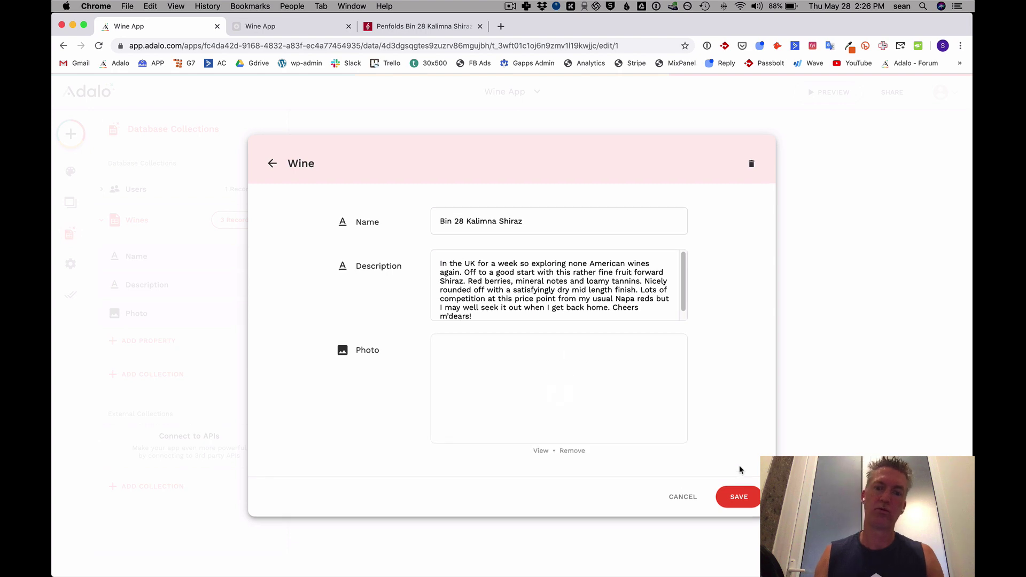
pyautogui.click(738, 498)
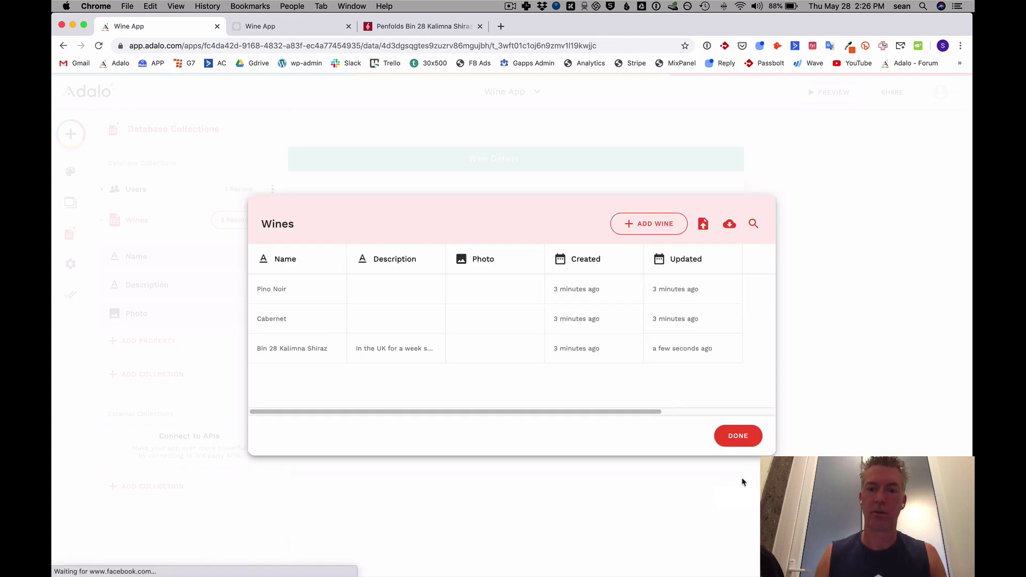
pyautogui.click(736, 437)
pyautogui.click(260, 26)
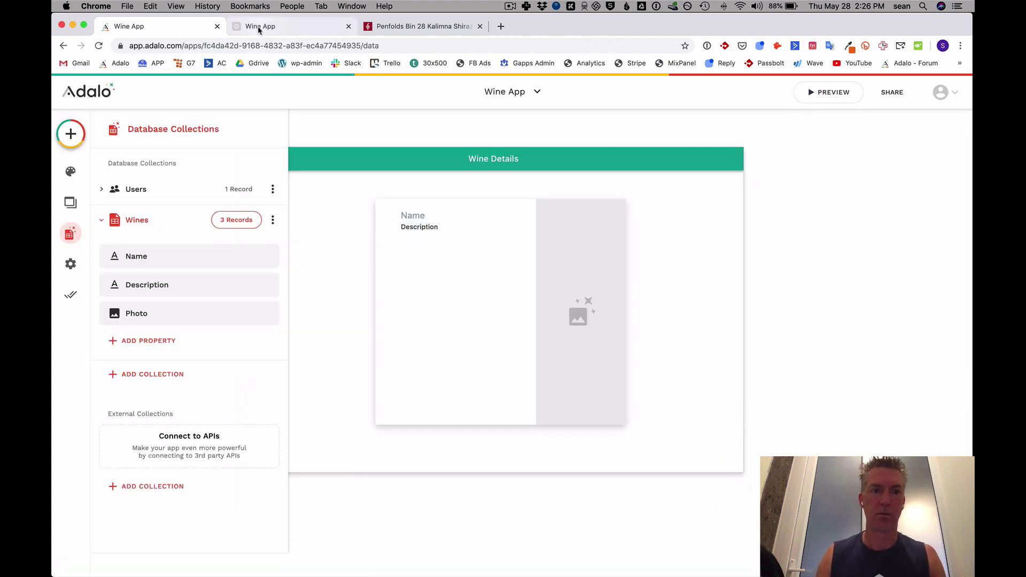
# Reload the published app to confirm the Bin 28 bottle photo, then return to the editor.
pyautogui.click(99, 46)
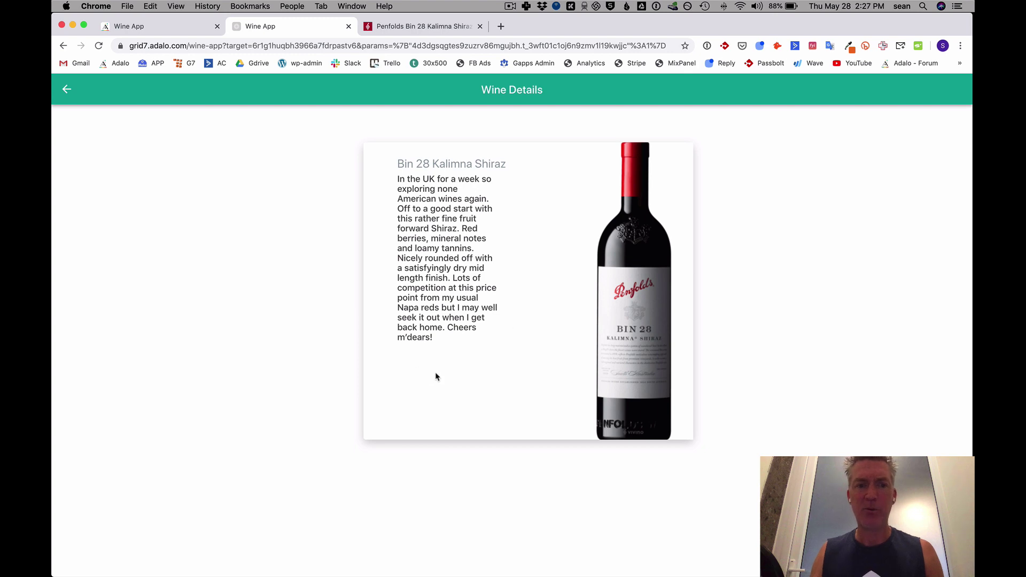
pyautogui.click(160, 26)
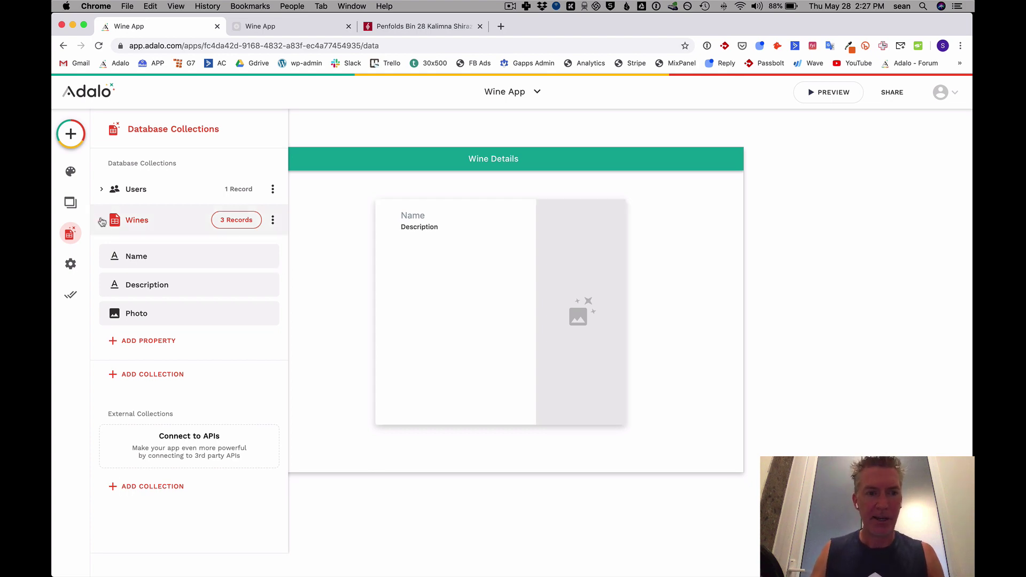
# Collapse Wines and create a new collection named Ratings.
pyautogui.click(102, 220)
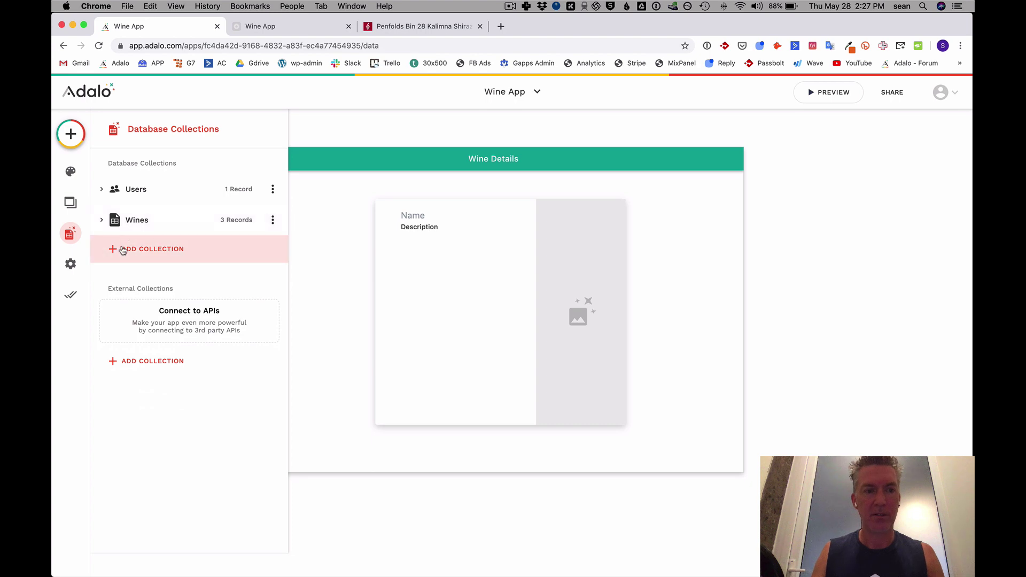
pyautogui.click(127, 248)
pyautogui.write('Ratings')
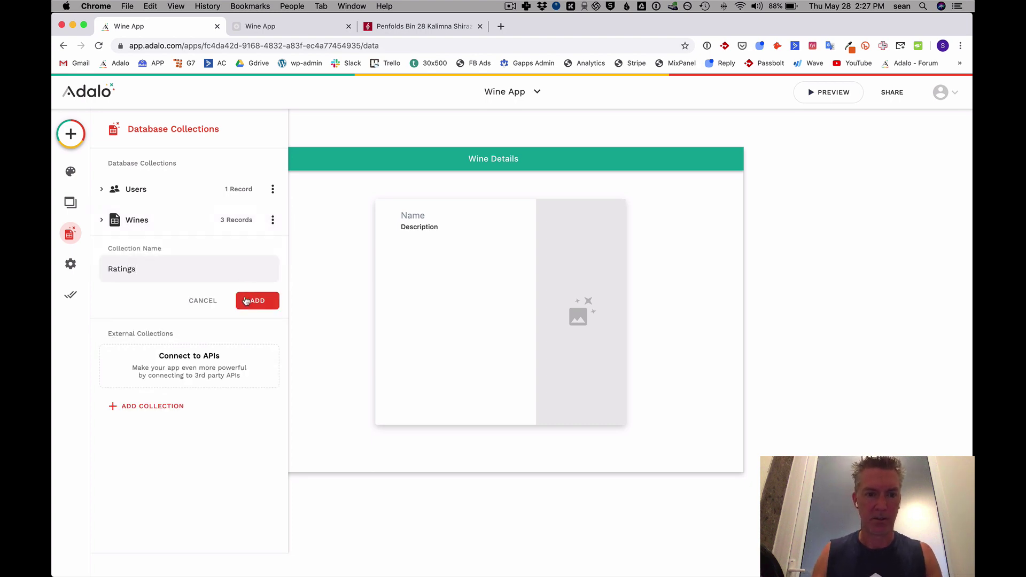
pyautogui.click(246, 300)
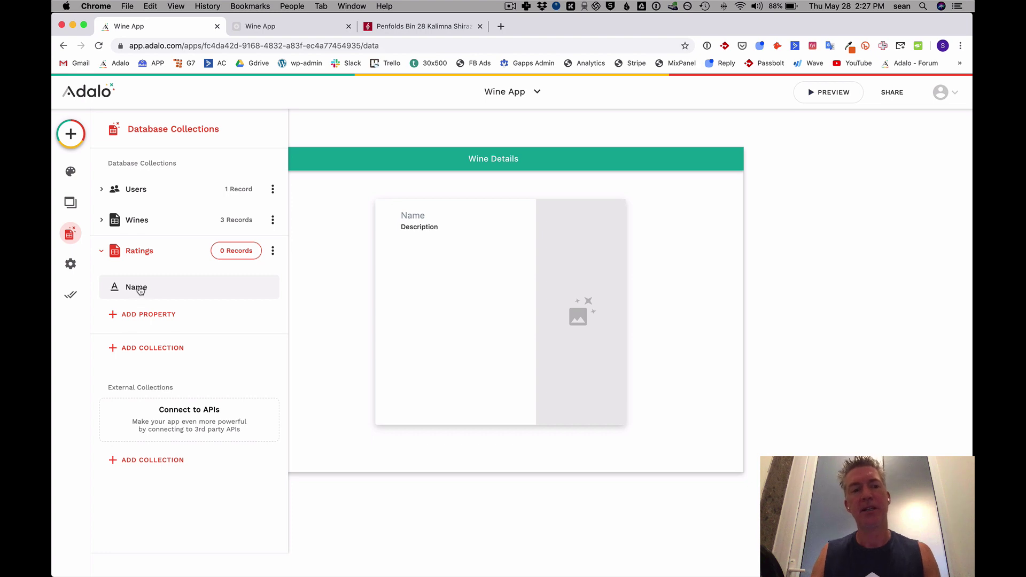
# Add a Date & Time property named Timestamp to Ratings.
pyautogui.click(139, 315)
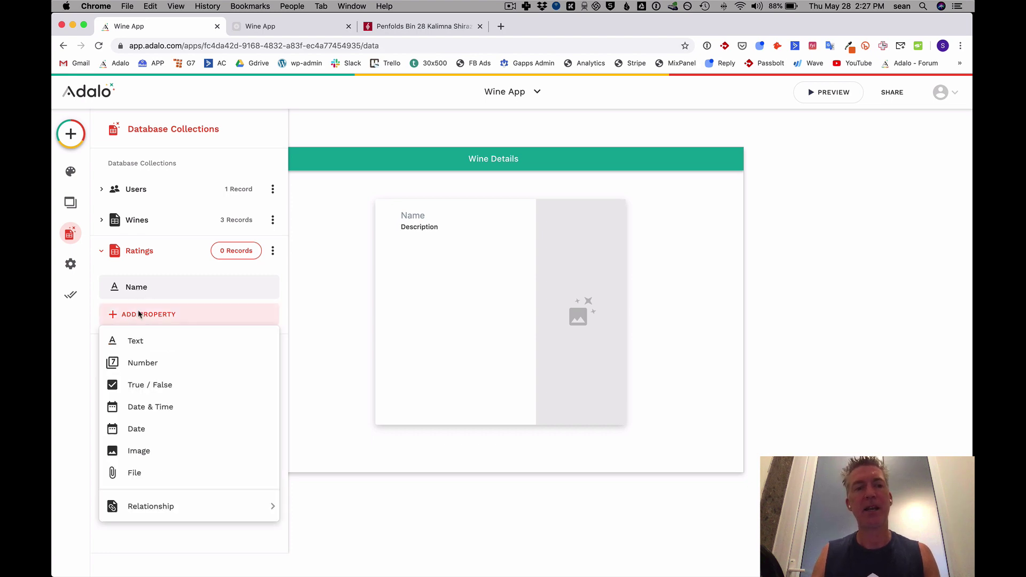
pyautogui.click(159, 407)
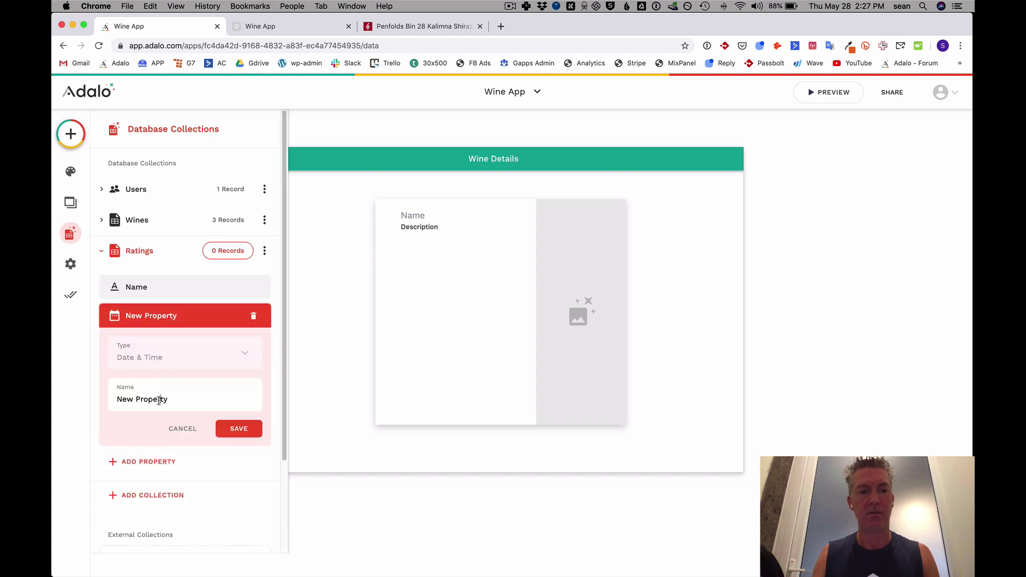
pyautogui.tripleClick(159, 400)
pyautogui.write('Timestamp')
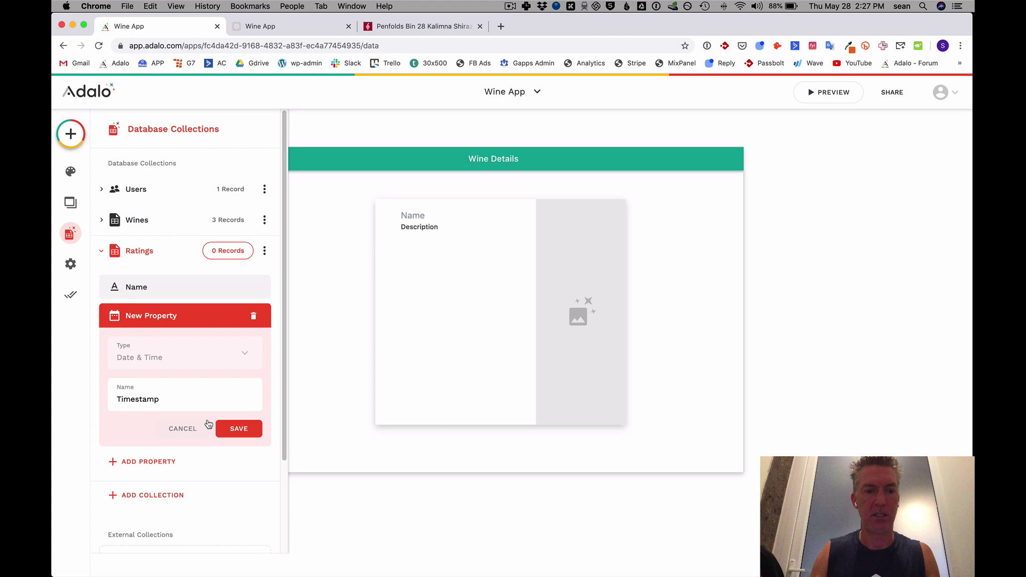
pyautogui.click(227, 428)
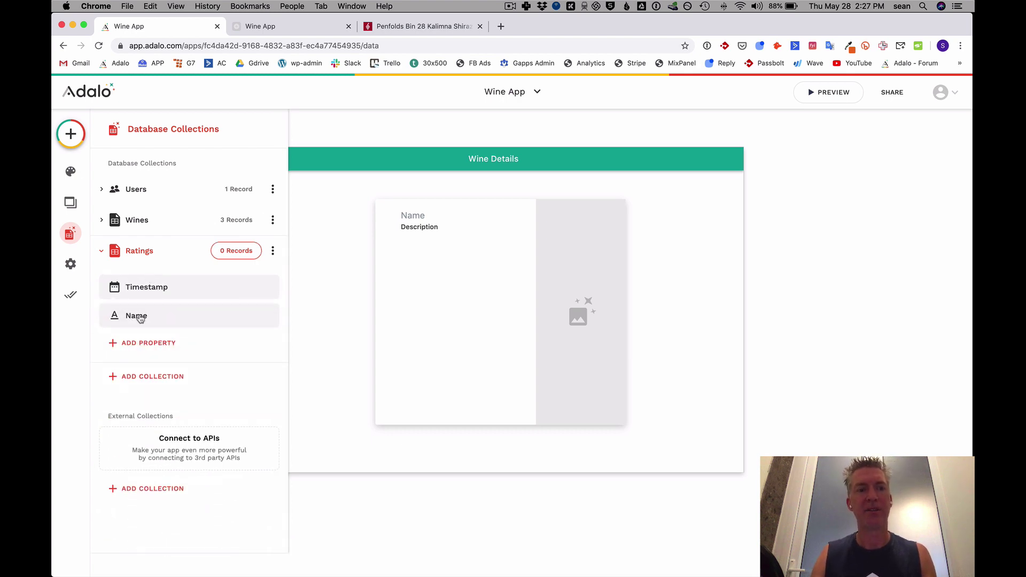
pyautogui.click(140, 317)
# Delete Ratings' Name property and add a Rated By relationship to Users, one user many ratings.
pyautogui.click(254, 316)
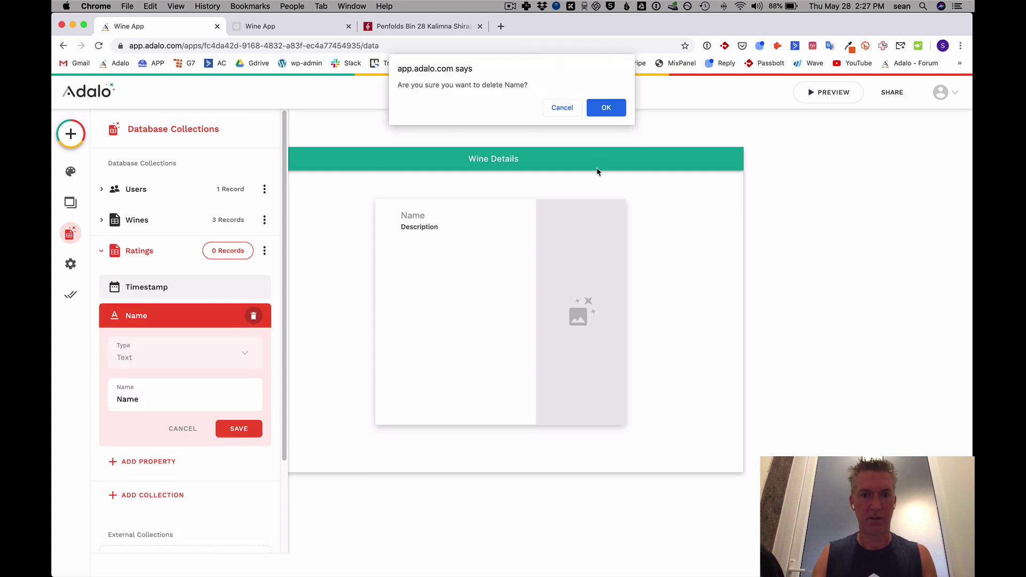
pyautogui.click(606, 107)
pyautogui.click(140, 313)
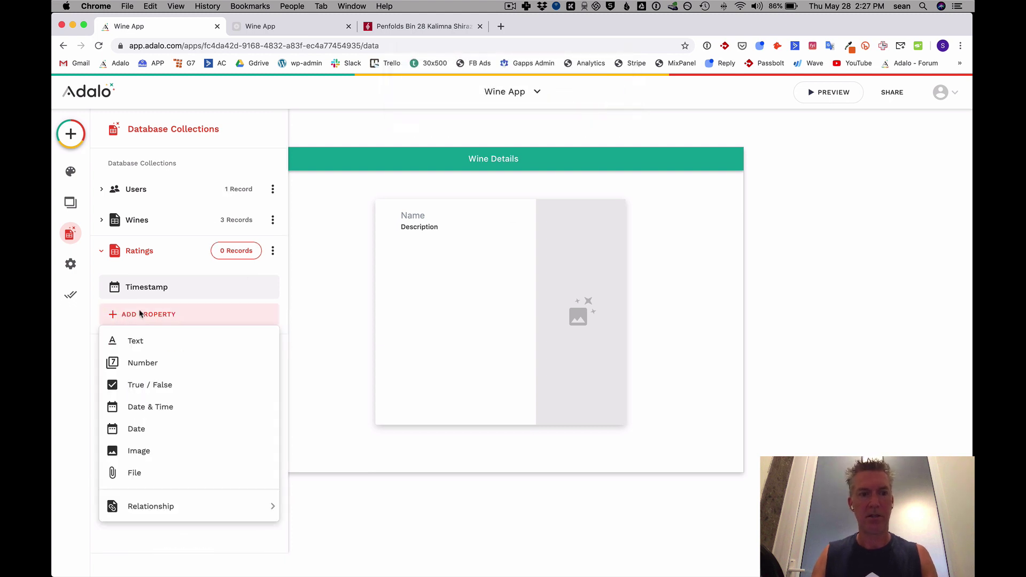
pyautogui.moveTo(163, 517)
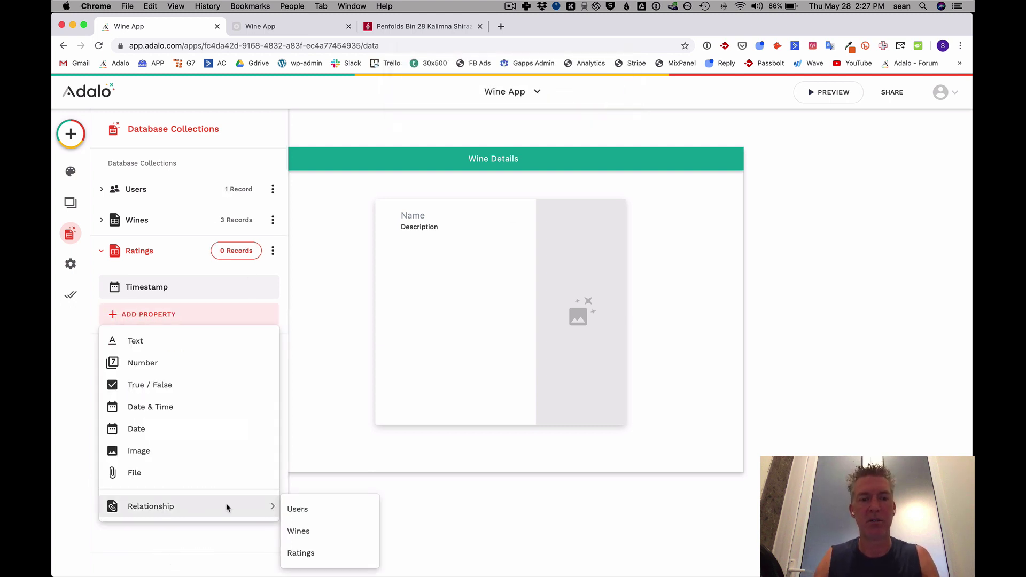
pyautogui.click(293, 512)
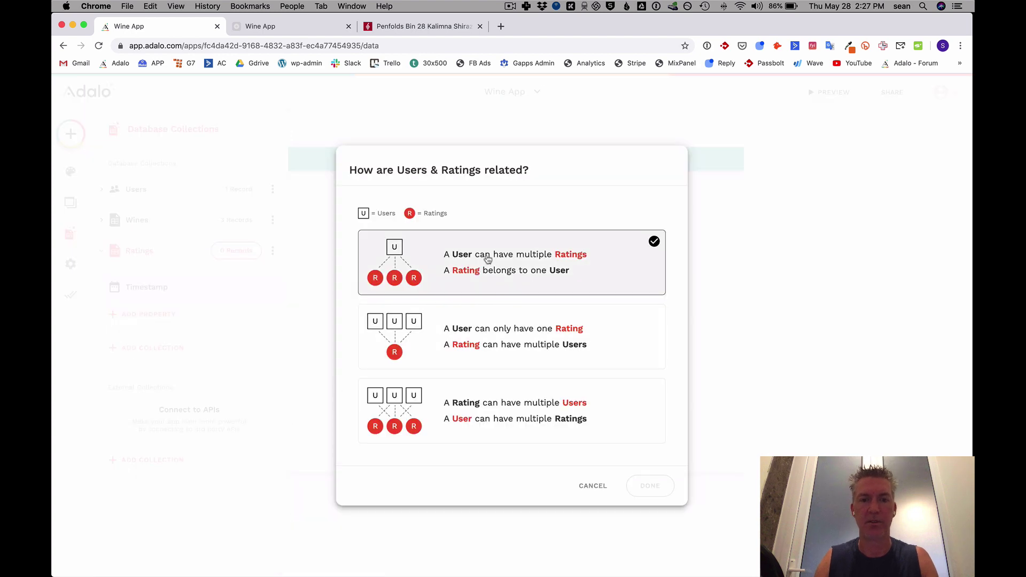
pyautogui.click(505, 265)
pyautogui.click(649, 486)
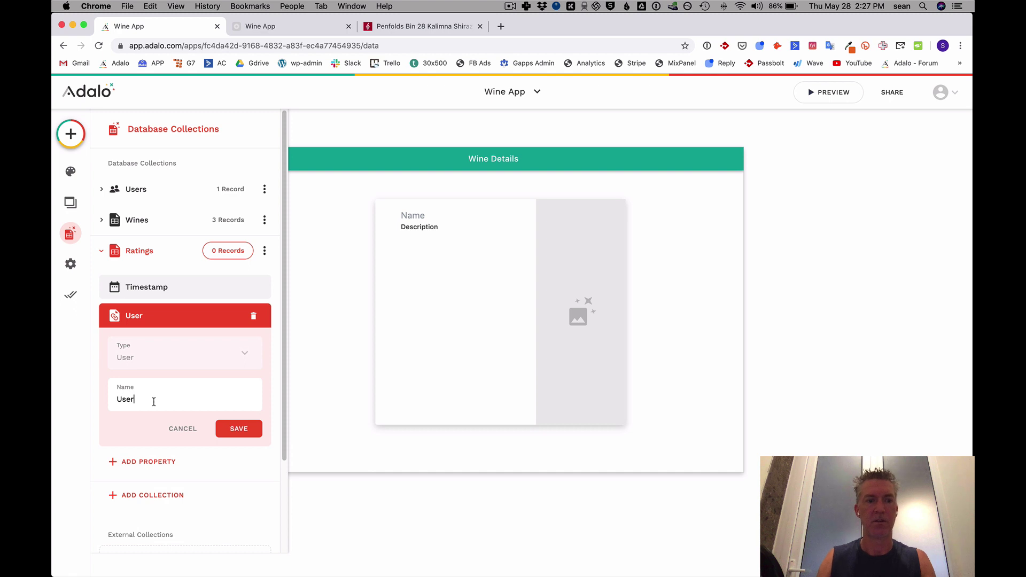
pyautogui.press('super+a')
pyautogui.write('R')
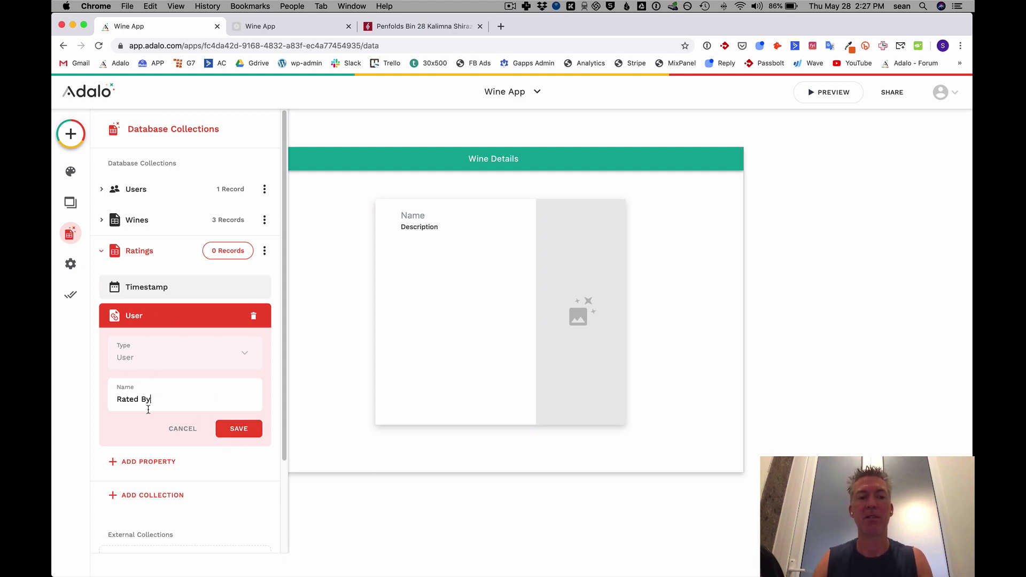
pyautogui.click(236, 429)
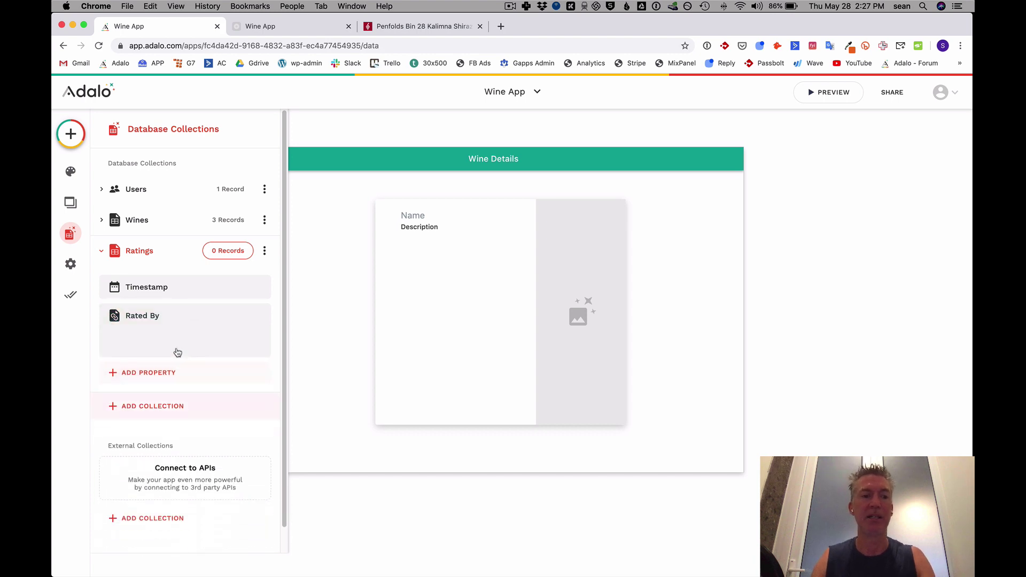
# Add a Which Wine relationship to Wines, with one wine having many ratings.
pyautogui.click(145, 342)
pyautogui.moveTo(187, 317)
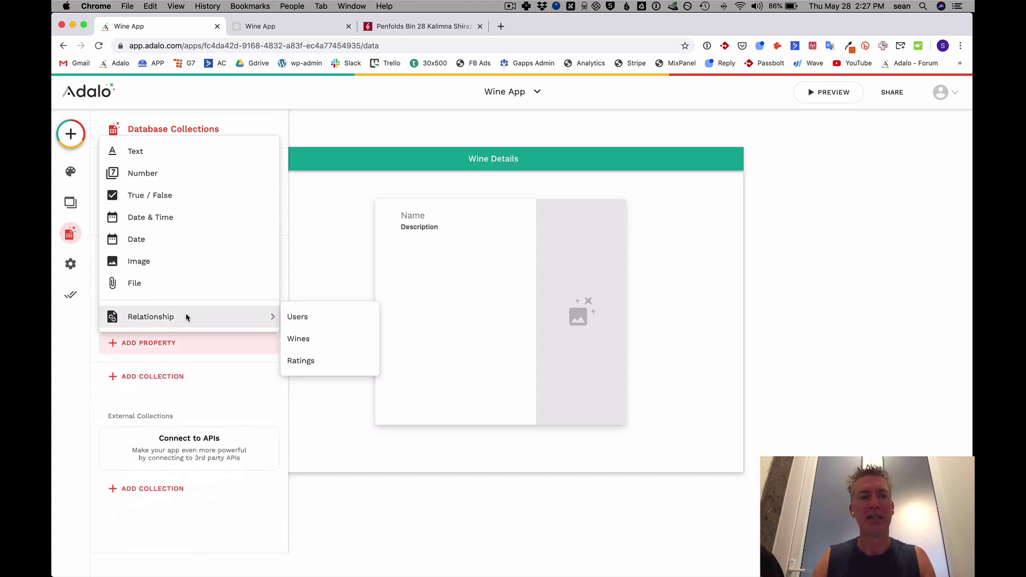
pyautogui.click(300, 342)
pyautogui.click(485, 283)
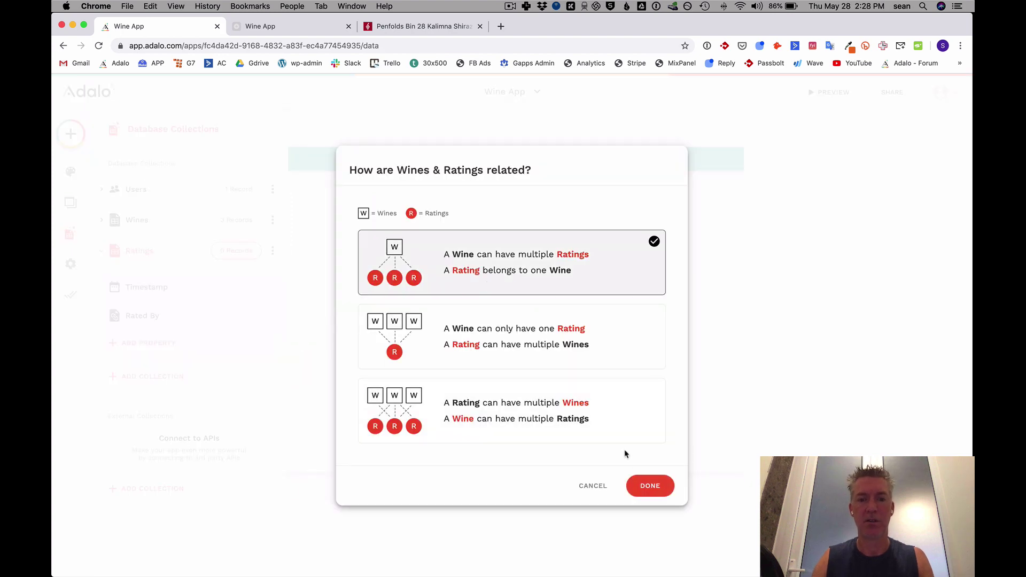
pyautogui.click(650, 485)
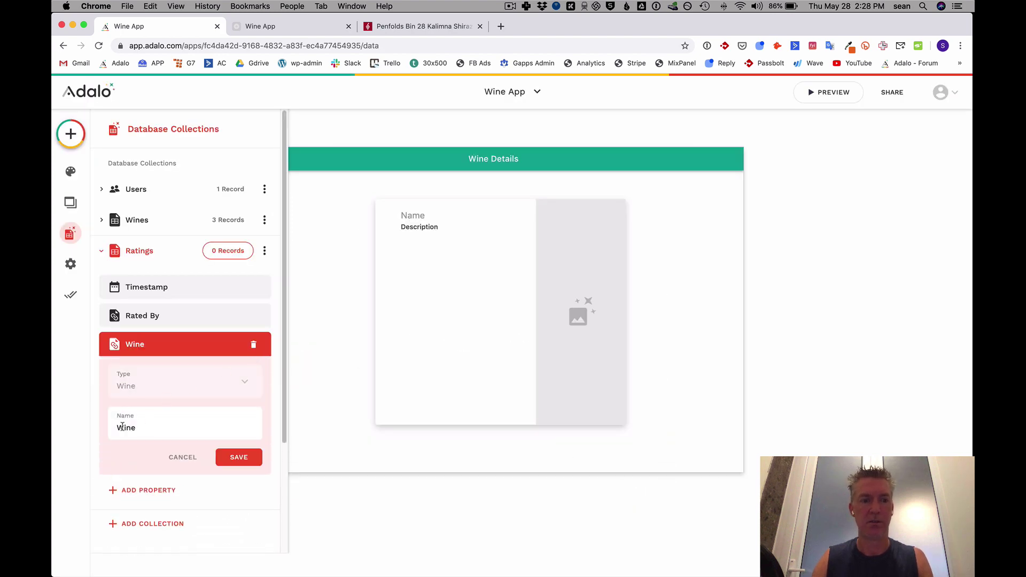
pyautogui.click(117, 427)
pyautogui.write('Which')
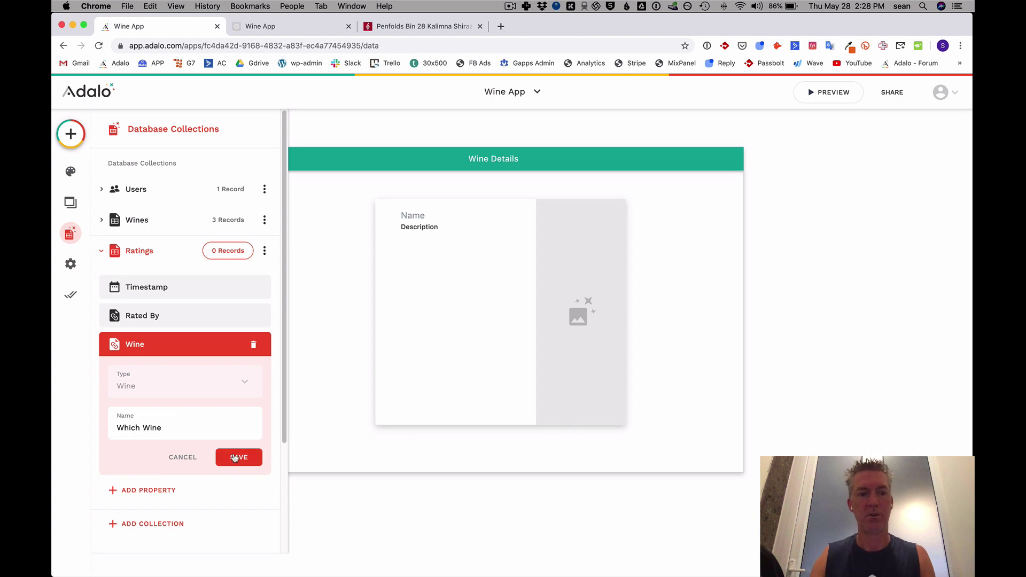
pyautogui.click(239, 458)
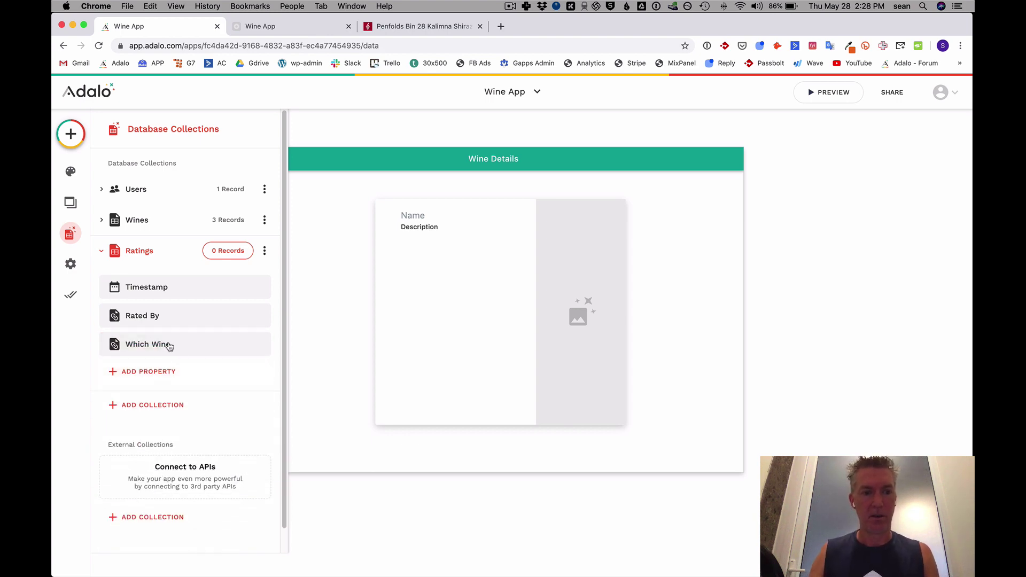
# Add a Star Rating number property, then collapse the Ratings collection.
pyautogui.click(150, 372)
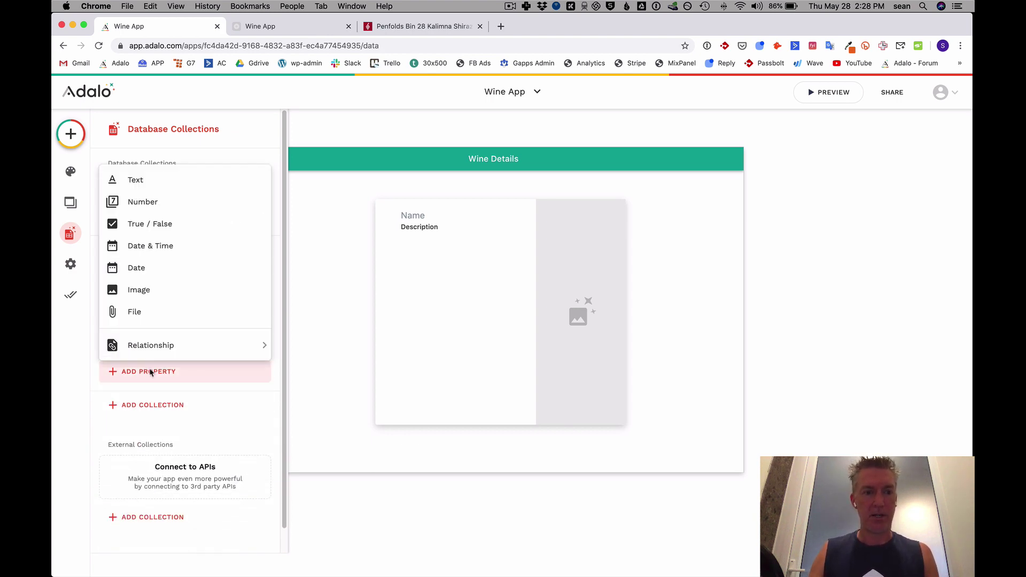
pyautogui.click(145, 206)
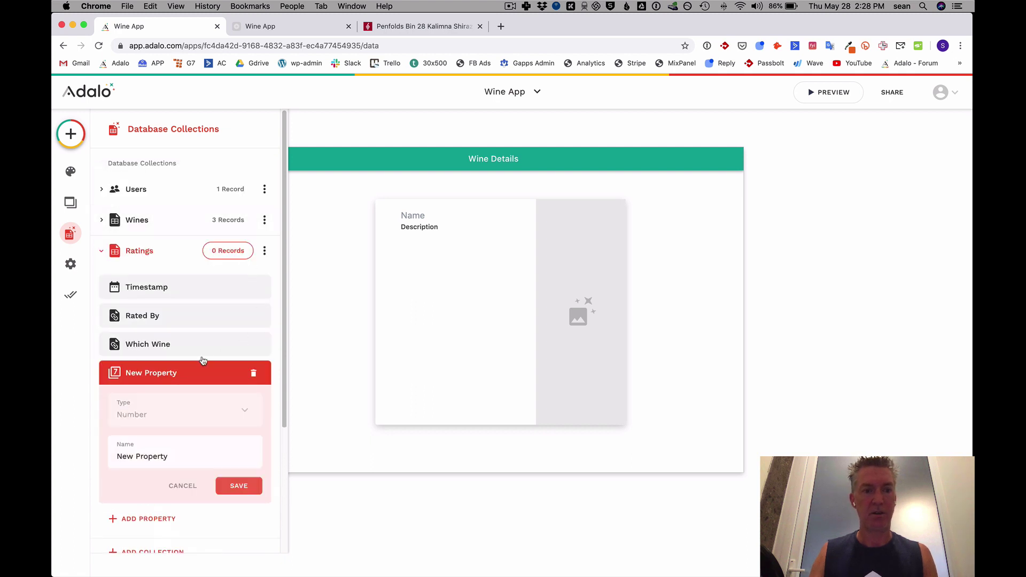
pyautogui.tripleClick(160, 458)
pyautogui.write('Star Rating')
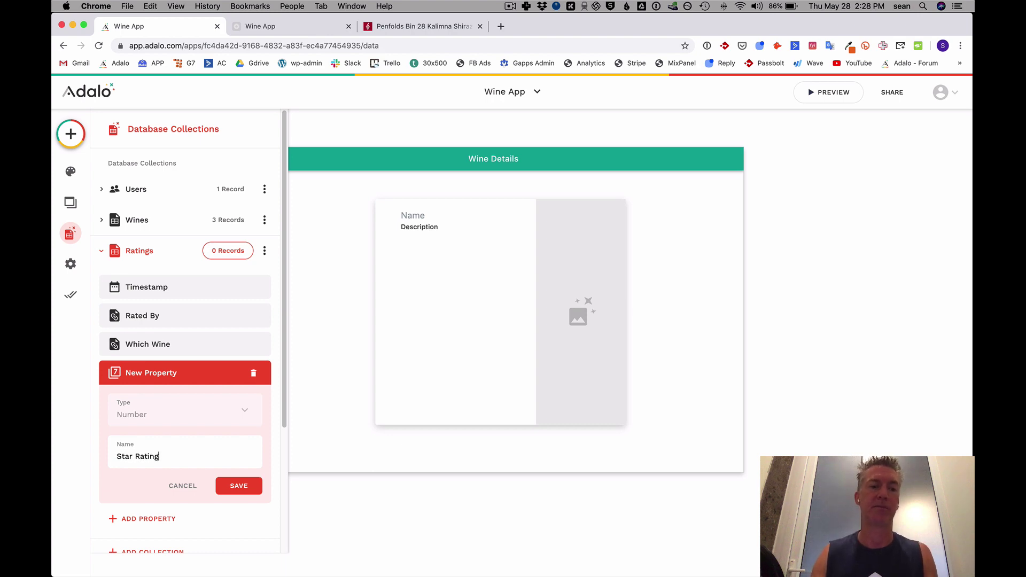
pyautogui.click(235, 486)
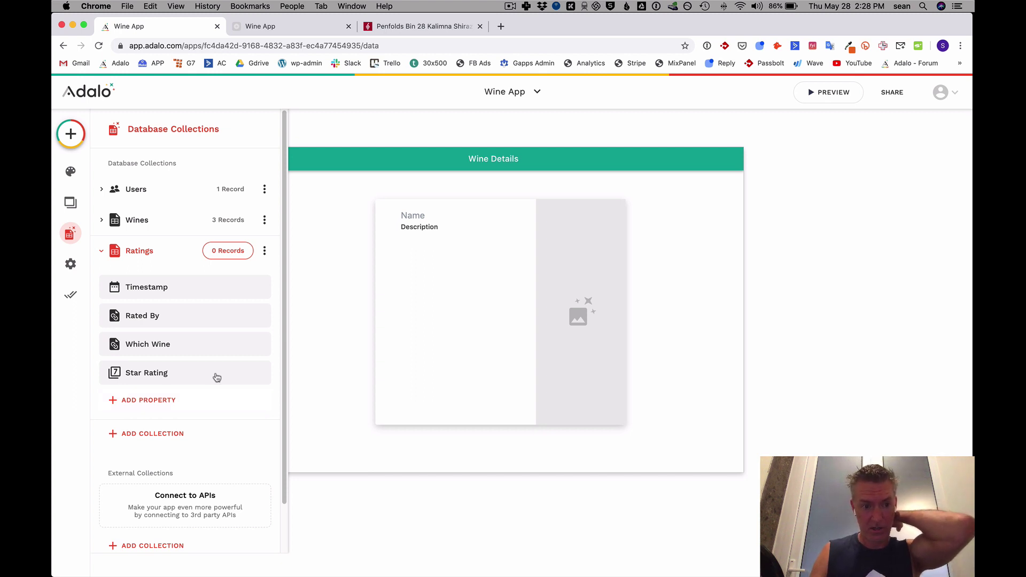
pyautogui.click(101, 254)
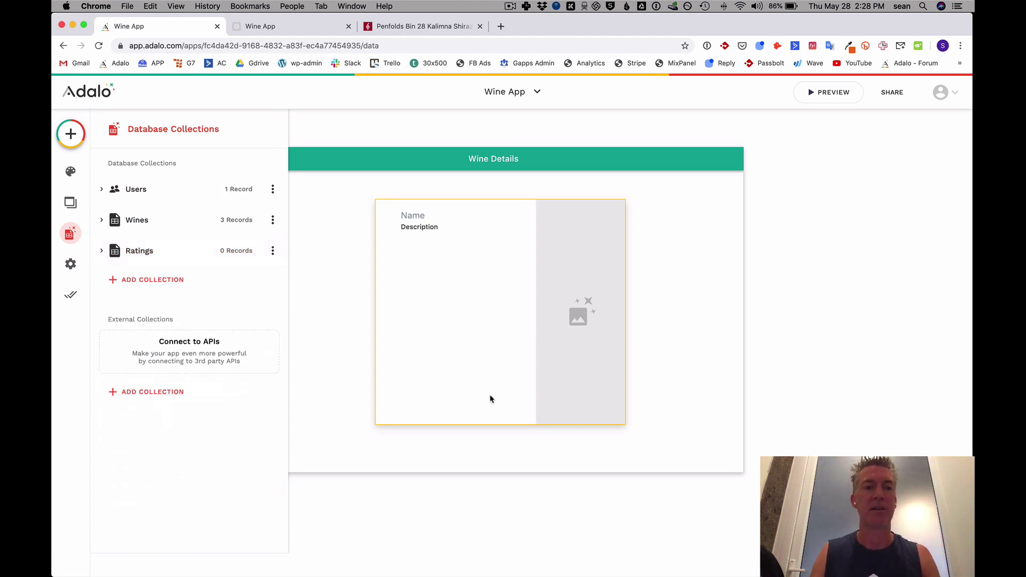
# Search Google Images for 'star' in a new Chrome tab.
pyautogui.click(501, 26)
pyautogui.click(303, 48)
pyautogui.write('ima')
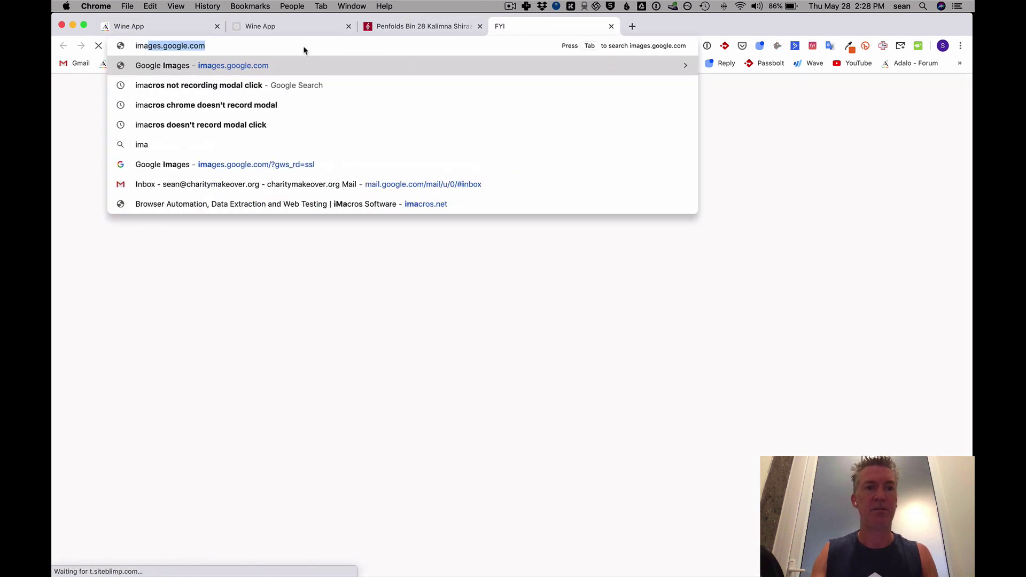
pyautogui.press('Return')
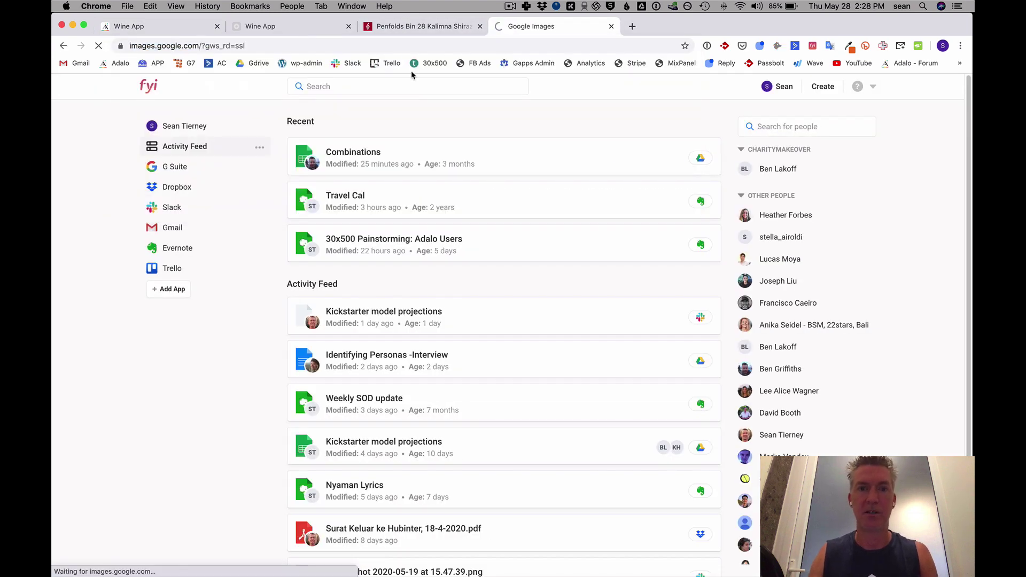
pyautogui.write('star')
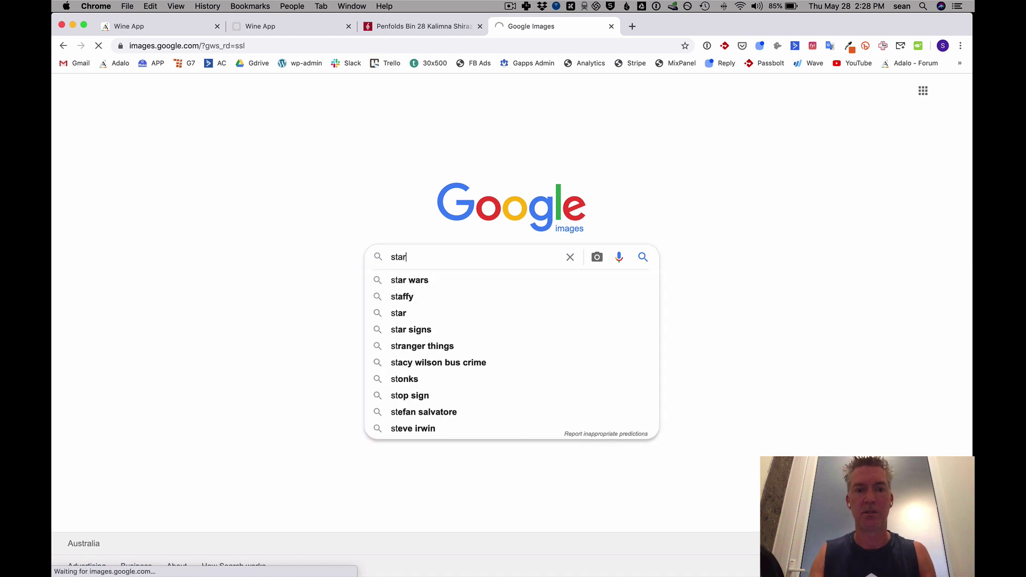
pyautogui.press('Return')
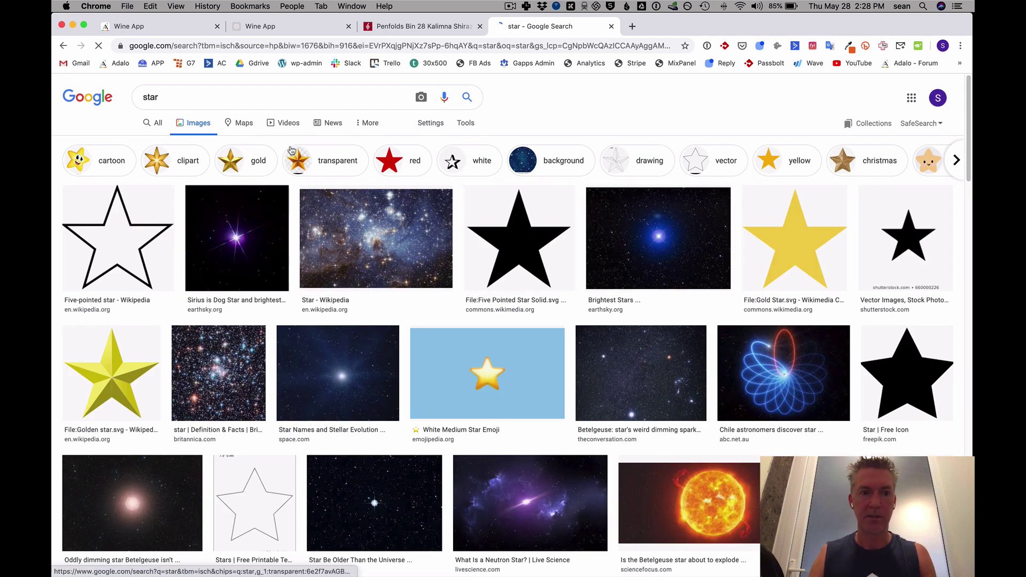
# Drag the gold star image to the desktop as Mod_Add-On_1-35-512.png and open it.
pyautogui.click(794, 237)
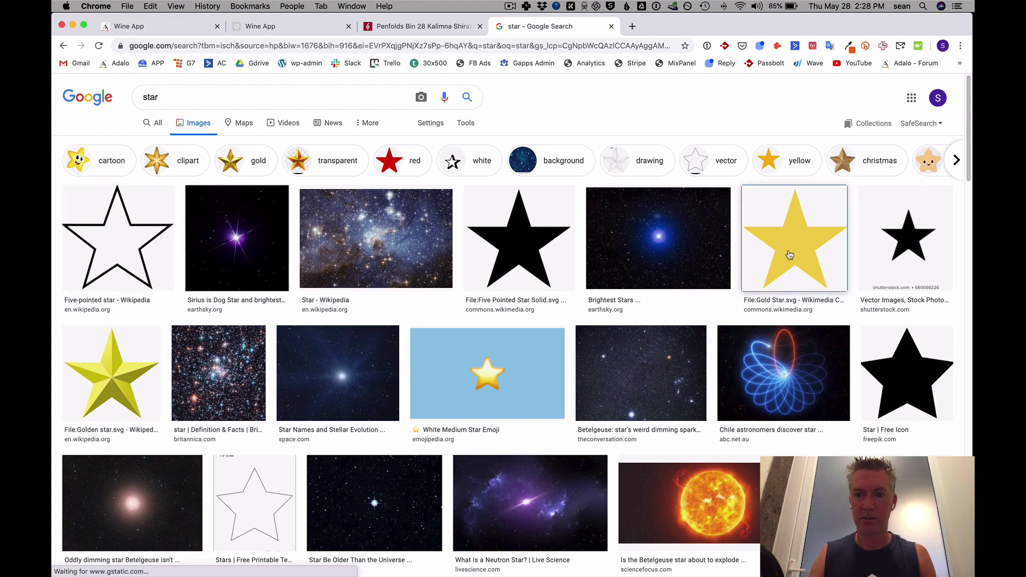
pyautogui.scroll(-3, 784, 265)
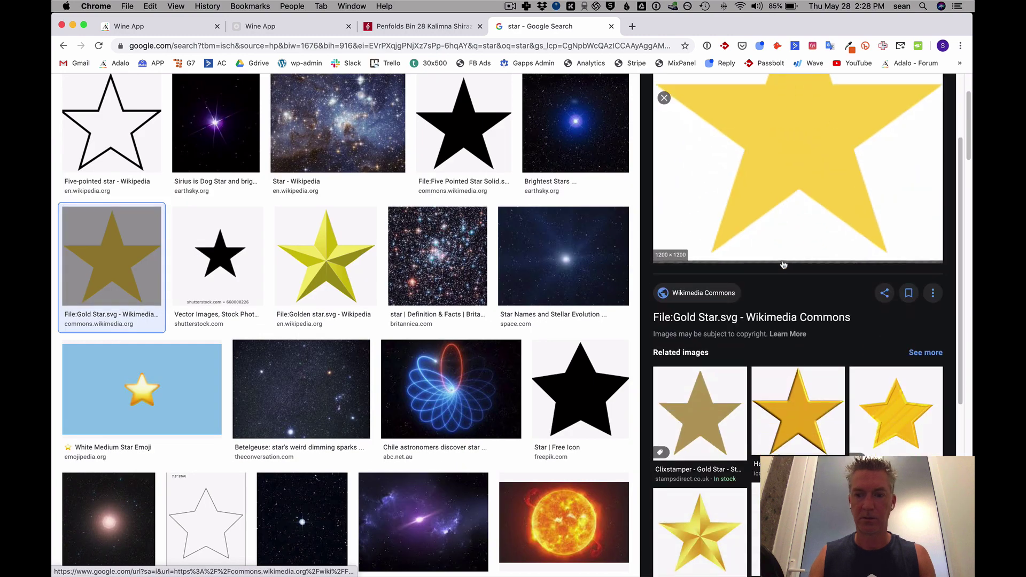
pyautogui.click(798, 529)
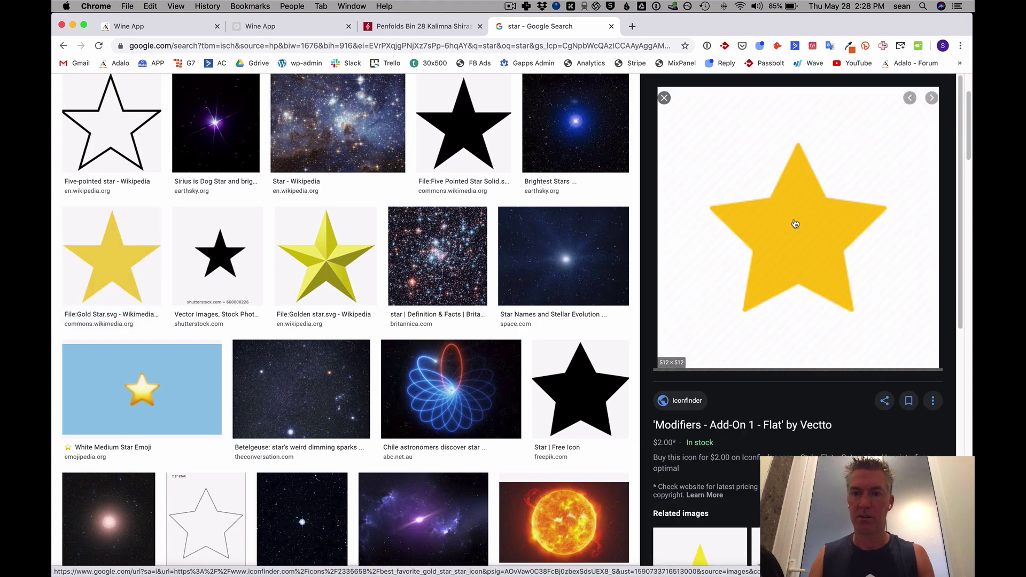
pyautogui.moveTo(782, 220); pyautogui.dragTo(879, 161)
pyautogui.click(872, 177)
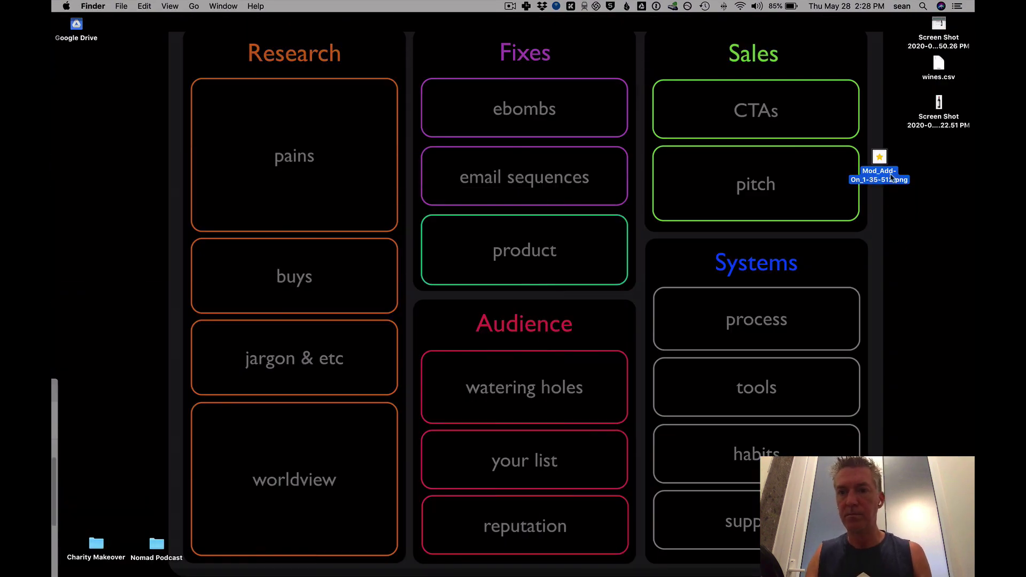
pyautogui.rightClick(882, 161)
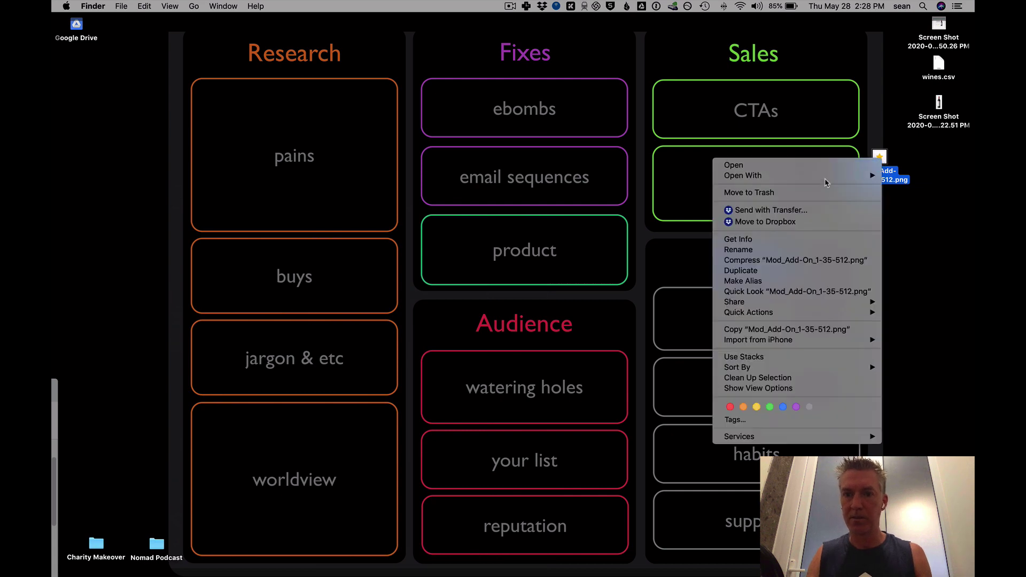
pyautogui.click(923, 180)
pyautogui.click(881, 167)
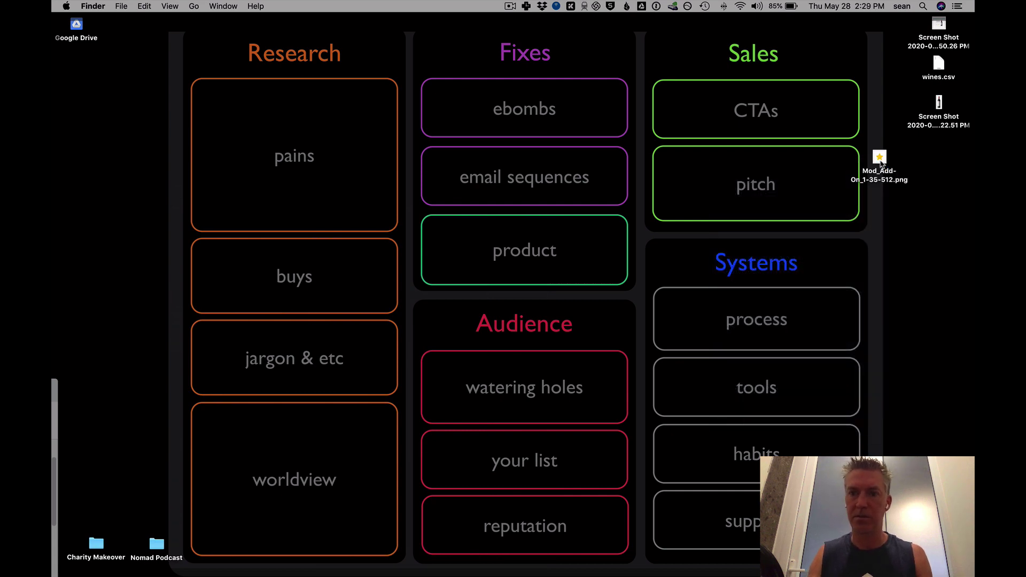
pyautogui.doubleClick(880, 160)
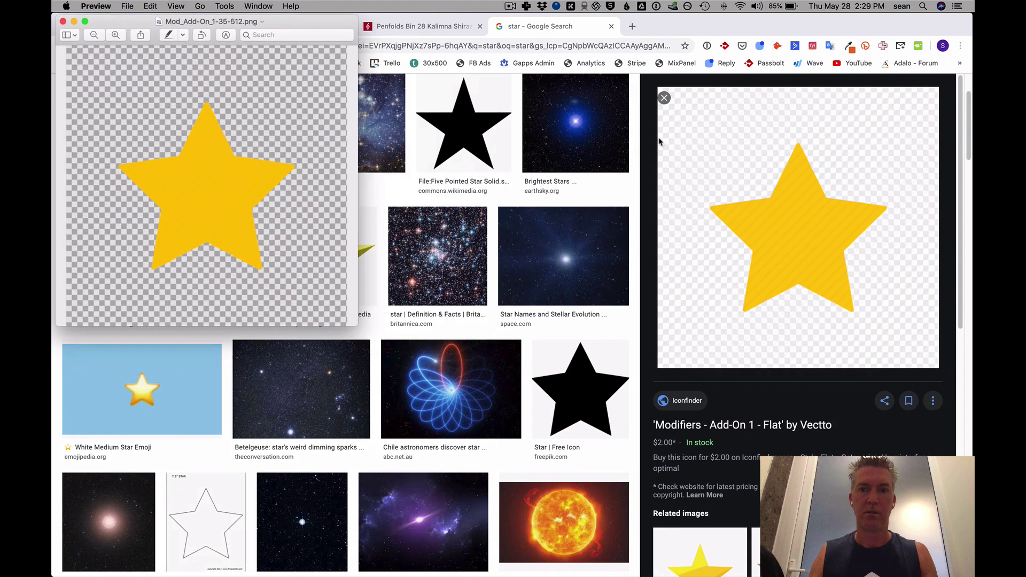
# Crop Mod_Add-On_1-35-512.png to a square around the gold star and close it.
pyautogui.moveTo(103, 86); pyautogui.dragTo(304, 288)
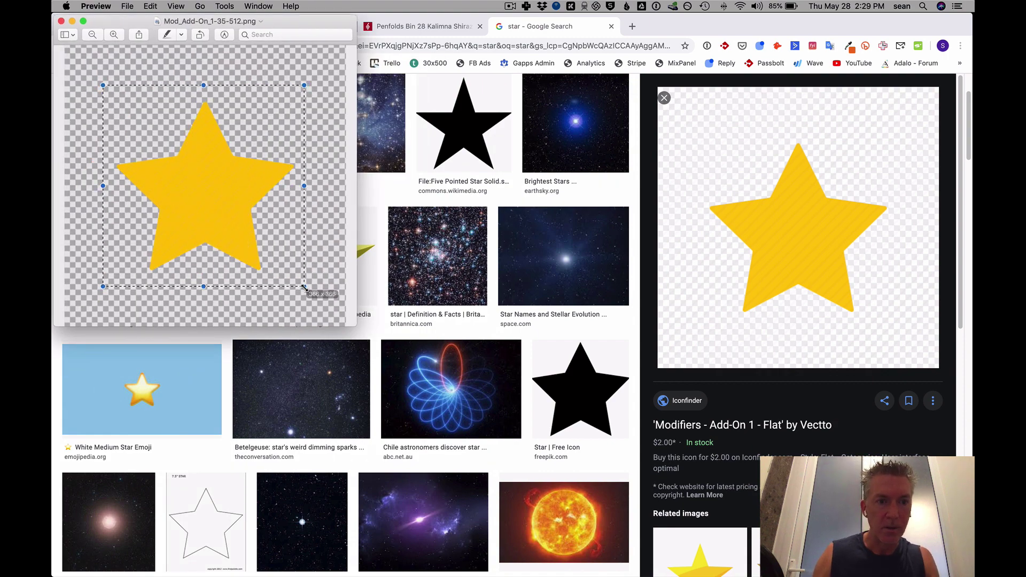
pyautogui.moveTo(222, 230); pyautogui.dragTo(224, 233)
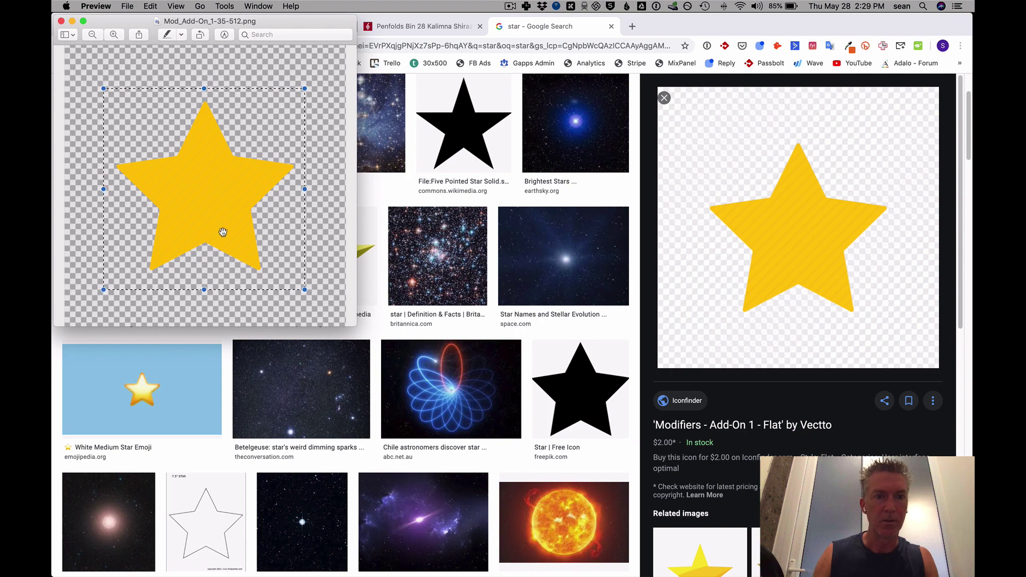
pyautogui.click(224, 6)
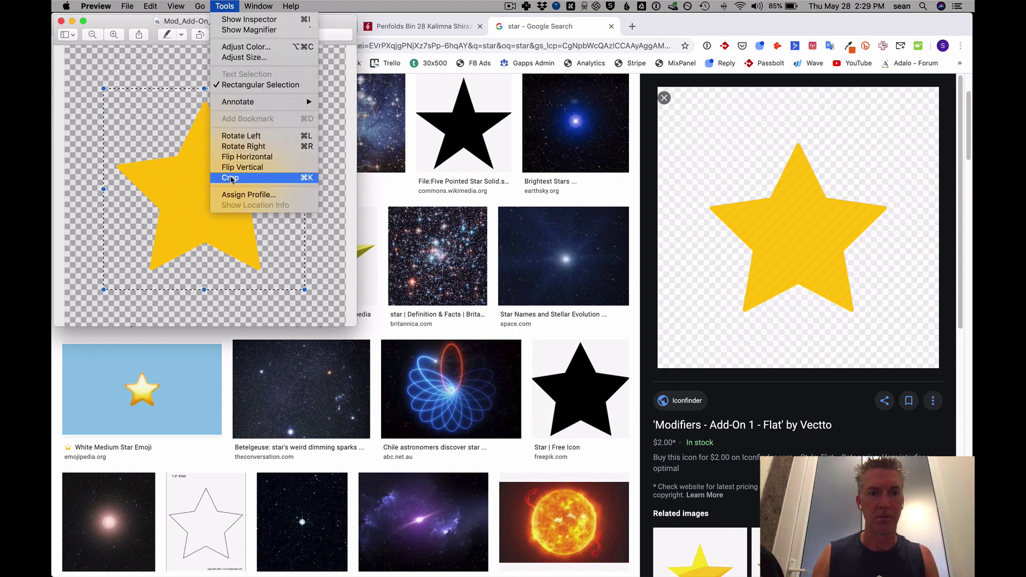
pyautogui.click(231, 178)
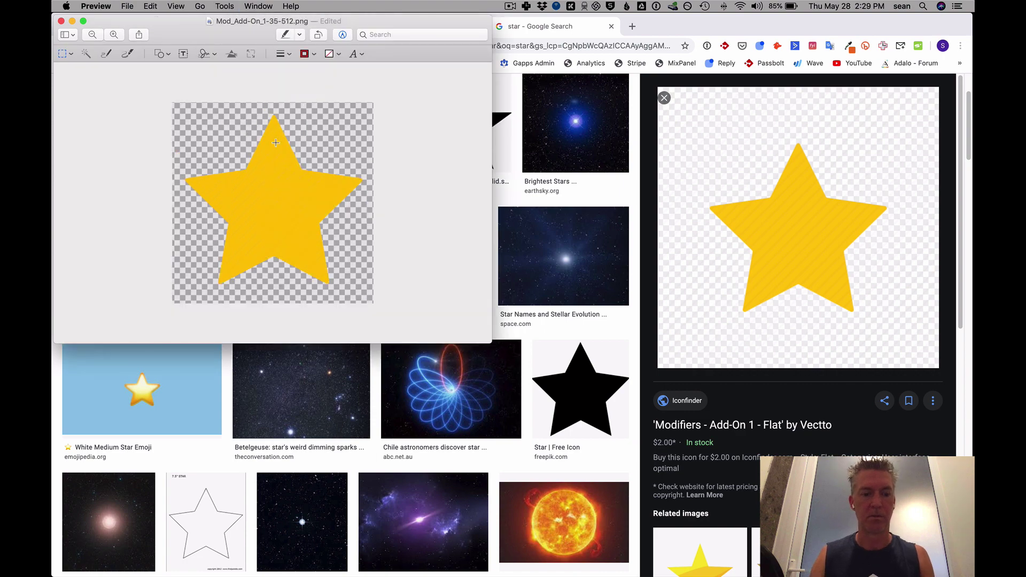
pyautogui.click(61, 21)
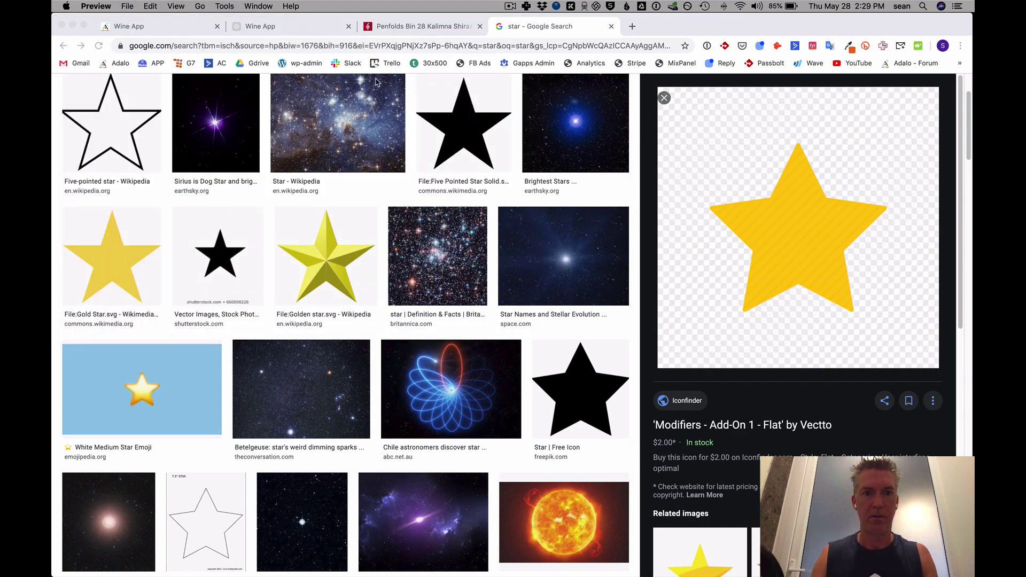
# Back in the Wine App editor, add a small square image near the bottom of the Wine Details card.
pyautogui.click(183, 30)
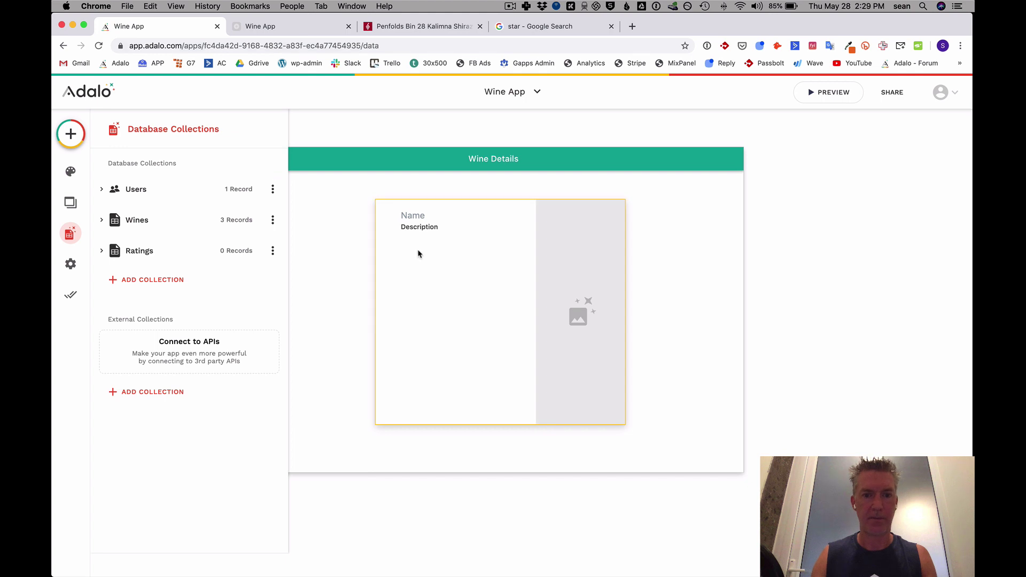
pyautogui.click(72, 133)
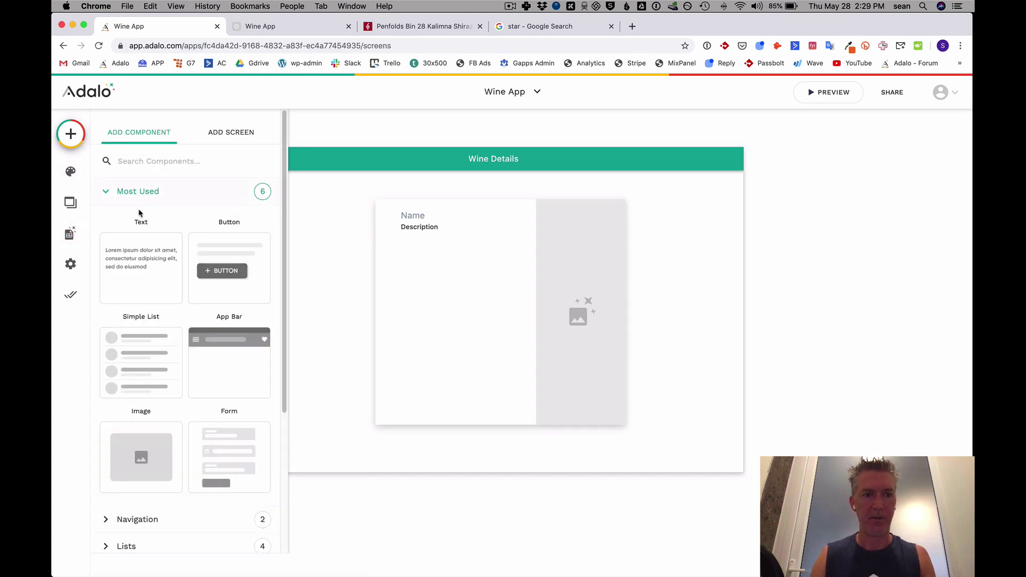
pyautogui.moveTo(142, 454); pyautogui.dragTo(410, 380)
pyautogui.moveTo(334, 335); pyautogui.dragTo(411, 393)
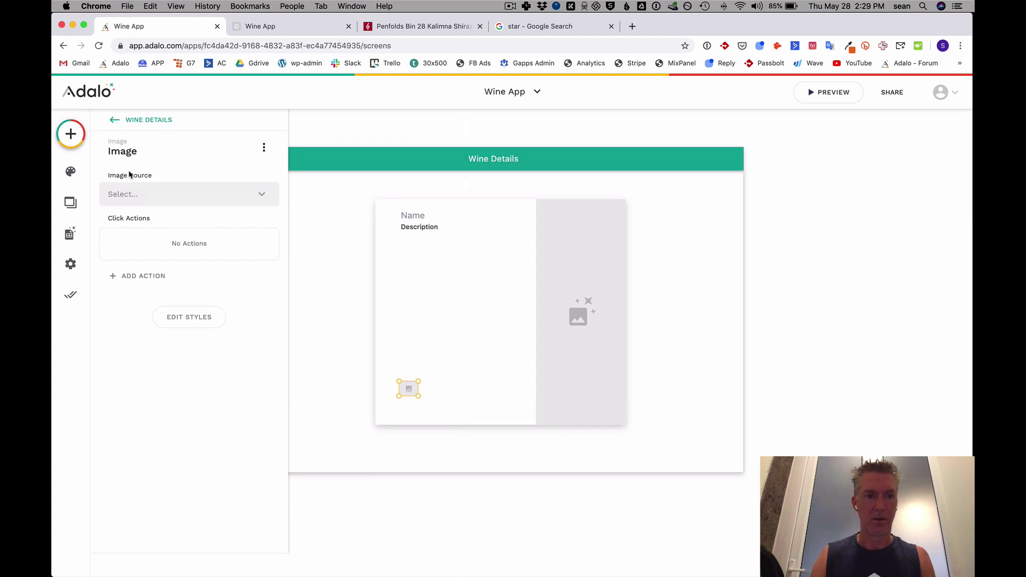
# Upload the cropped star PNG as the image source and duplicate the star into a row.
pyautogui.click(159, 194)
pyautogui.click(151, 220)
pyautogui.press('F11')
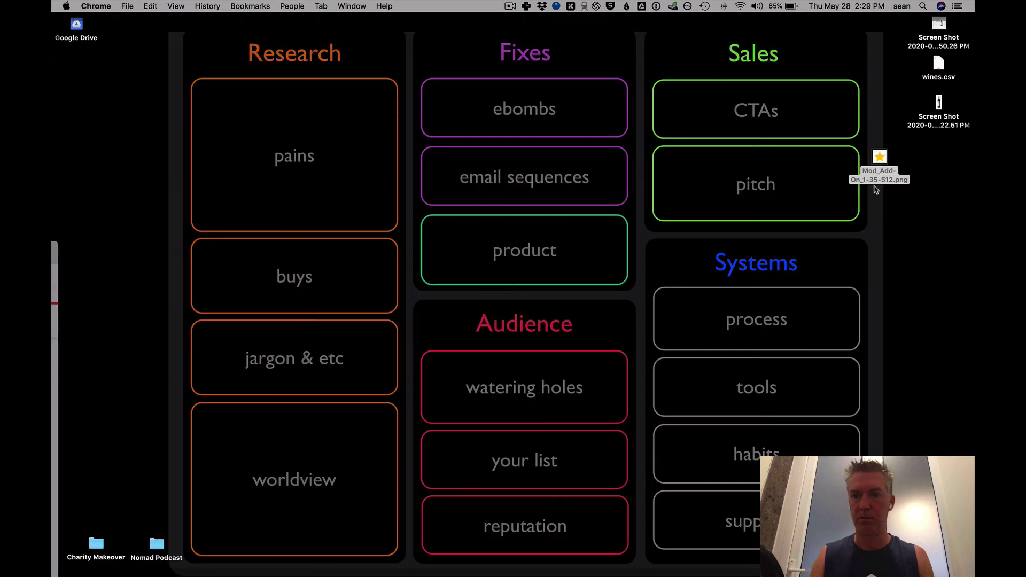
pyautogui.click(881, 177)
pyautogui.moveTo(881, 158); pyautogui.dragTo(188, 250)
pyautogui.press('F11')
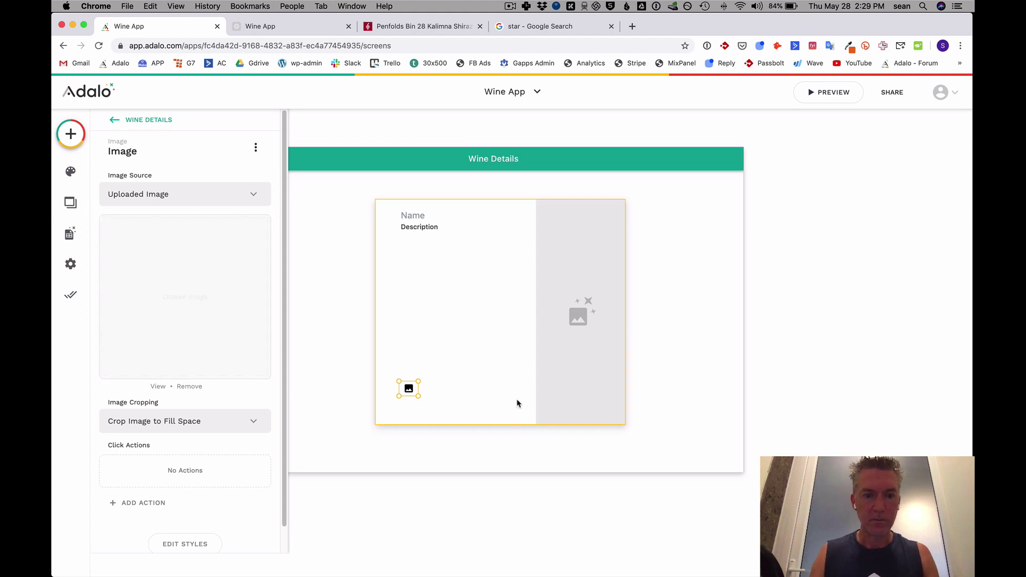
pyautogui.click(438, 393)
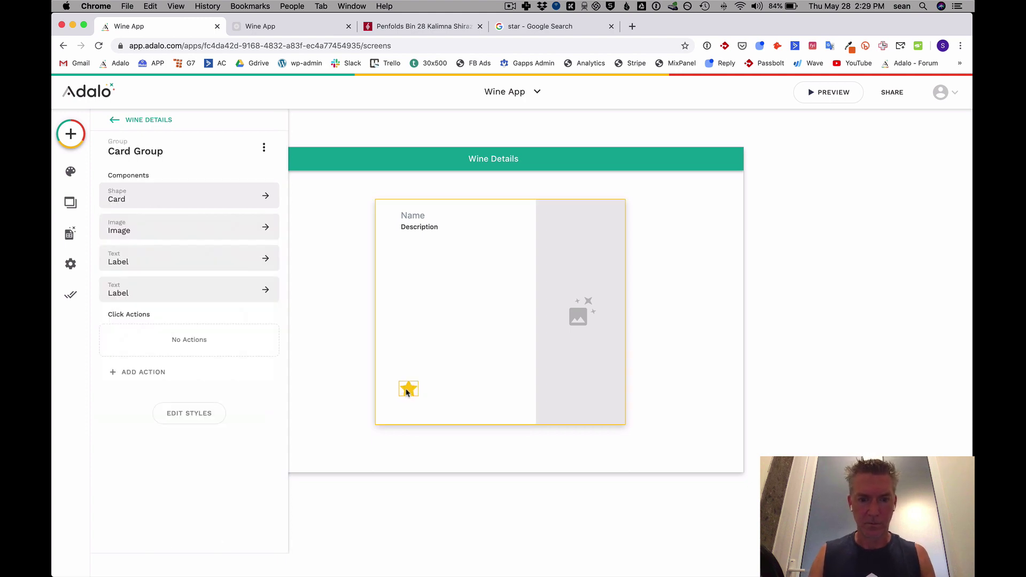
pyautogui.moveTo(408, 392); pyautogui.dragTo(487, 394)
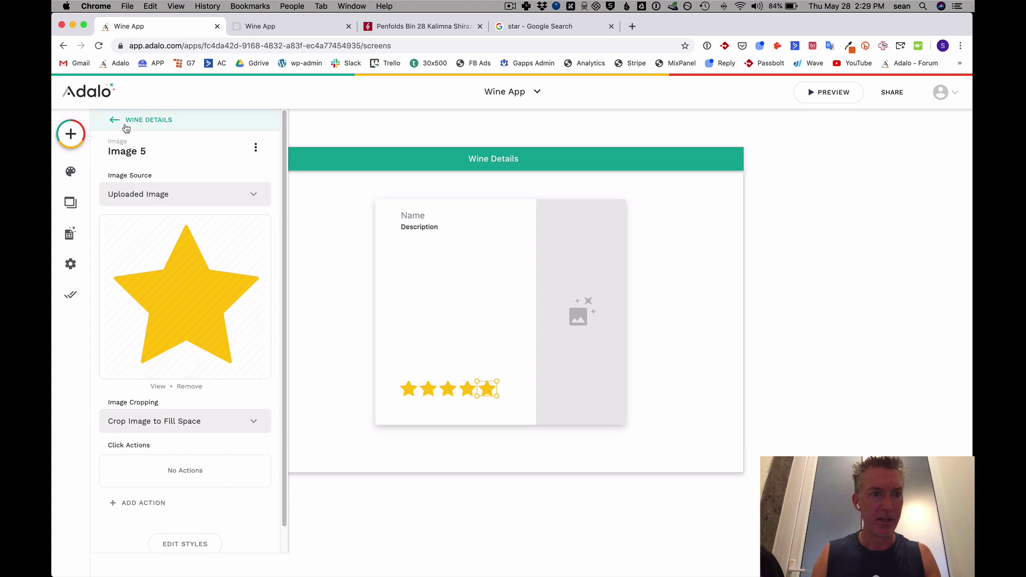
# Add a text label reading 'Rate this wine' above the stars, narrowed to their width and centred.
pyautogui.click(70, 134)
pyautogui.moveTo(138, 262); pyautogui.dragTo(418, 372)
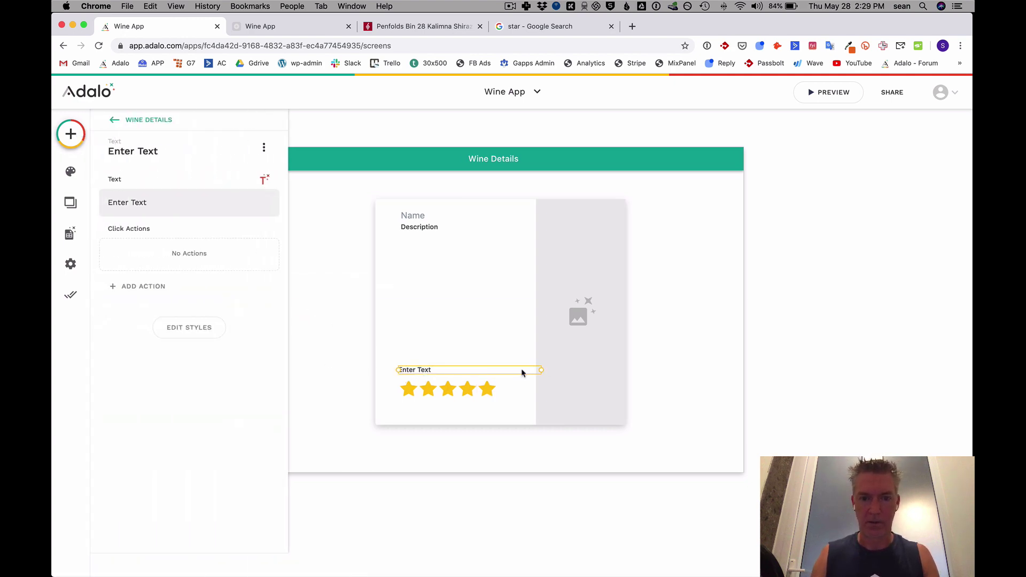
pyautogui.moveTo(537, 370); pyautogui.dragTo(495, 370)
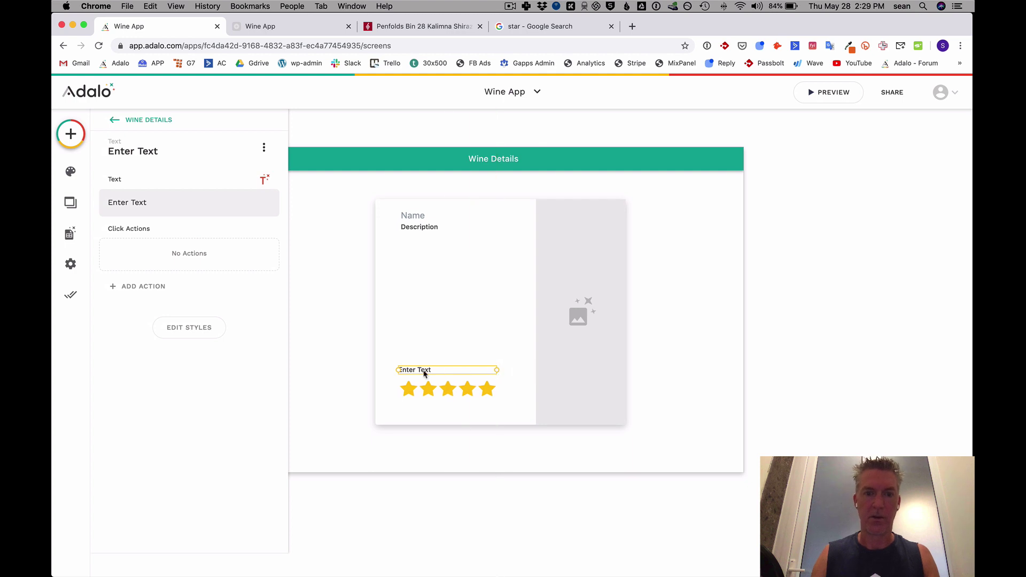
pyautogui.doubleClick(422, 371)
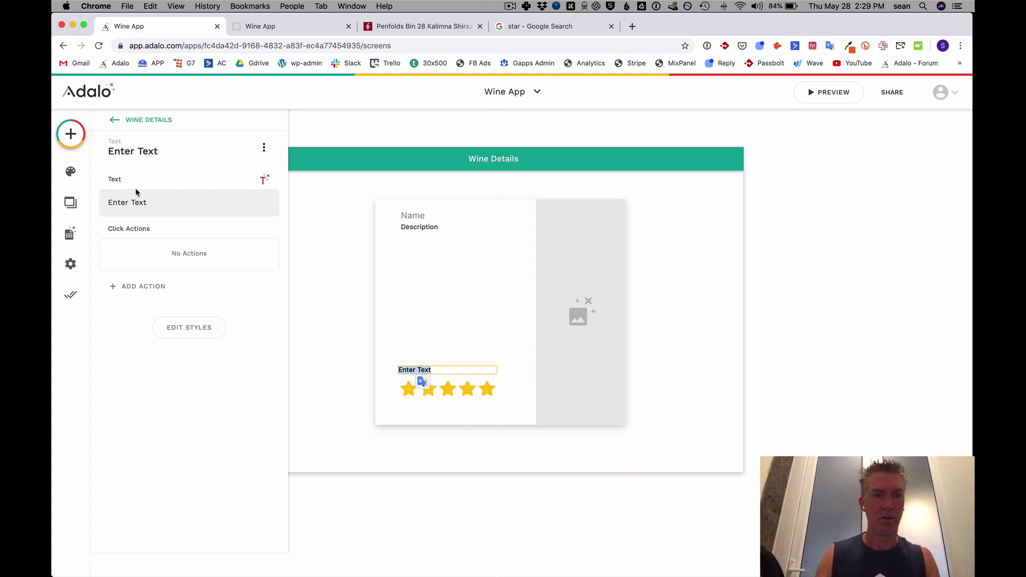
pyautogui.tripleClick(145, 203)
pyautogui.write('R')
pyautogui.write('ate')
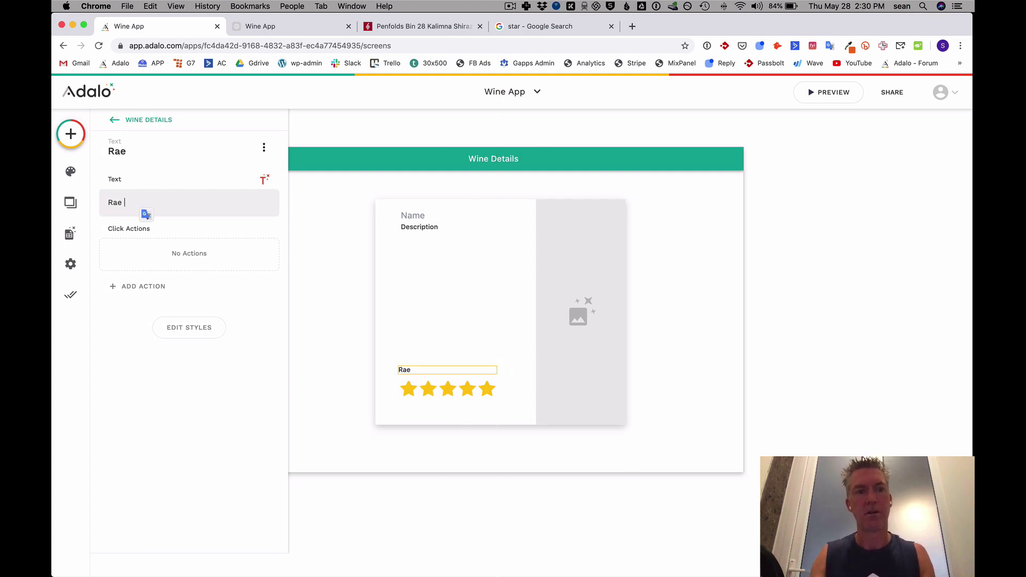
pyautogui.press('BackSpace')
pyautogui.press('BackSpace')
pyautogui.press('BackSpace')
pyautogui.write('ate this wine')
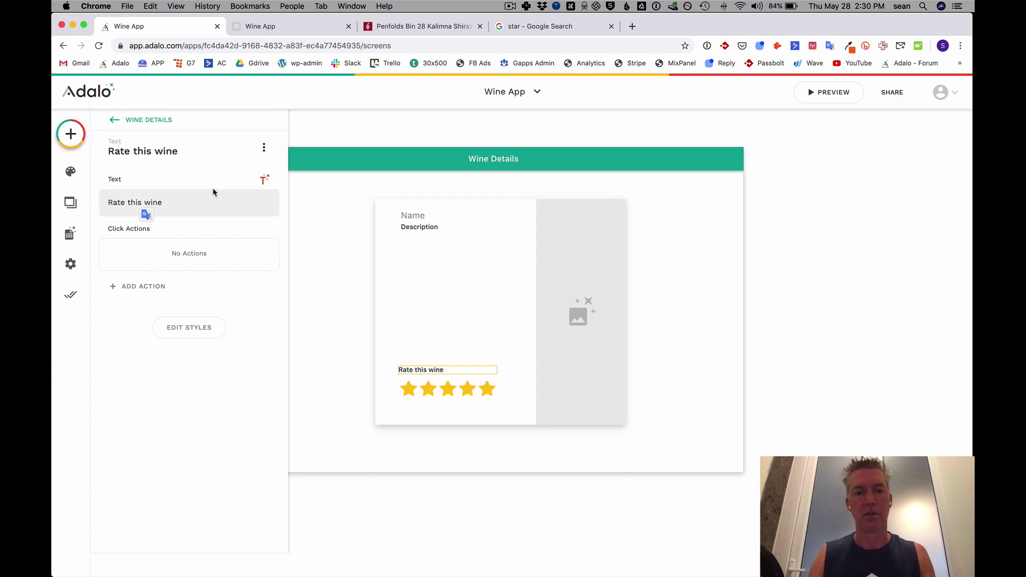
pyautogui.click(188, 328)
pyautogui.click(198, 524)
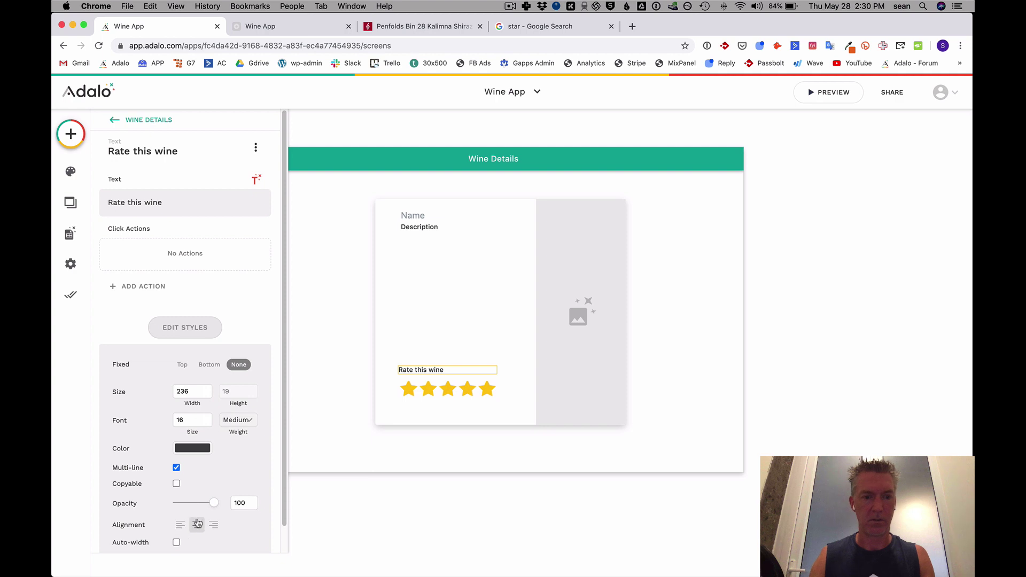
pyautogui.click(333, 359)
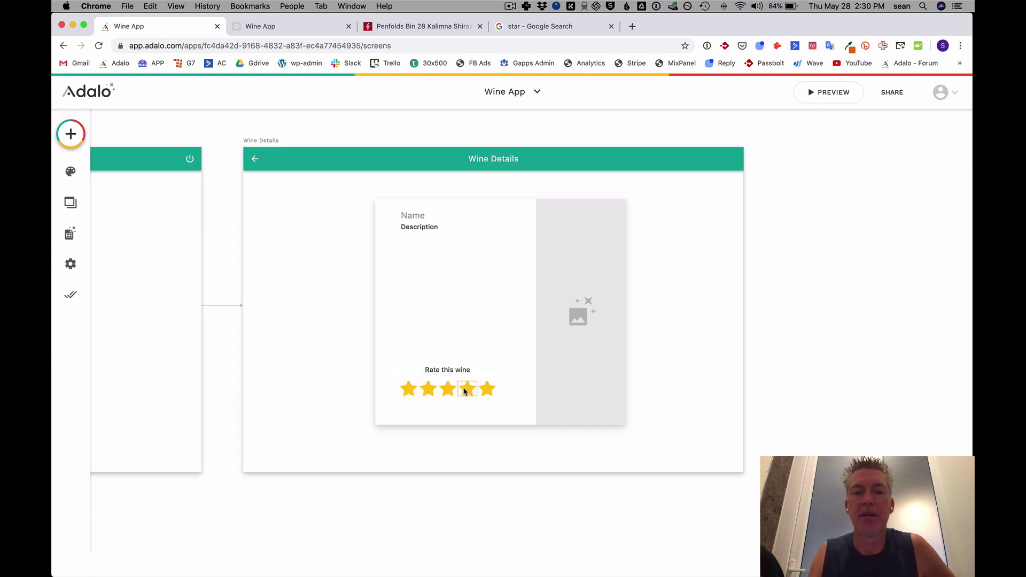
# Give the first star a Create Rating tap action with Timestamp set to Current Time.
pyautogui.click(407, 393)
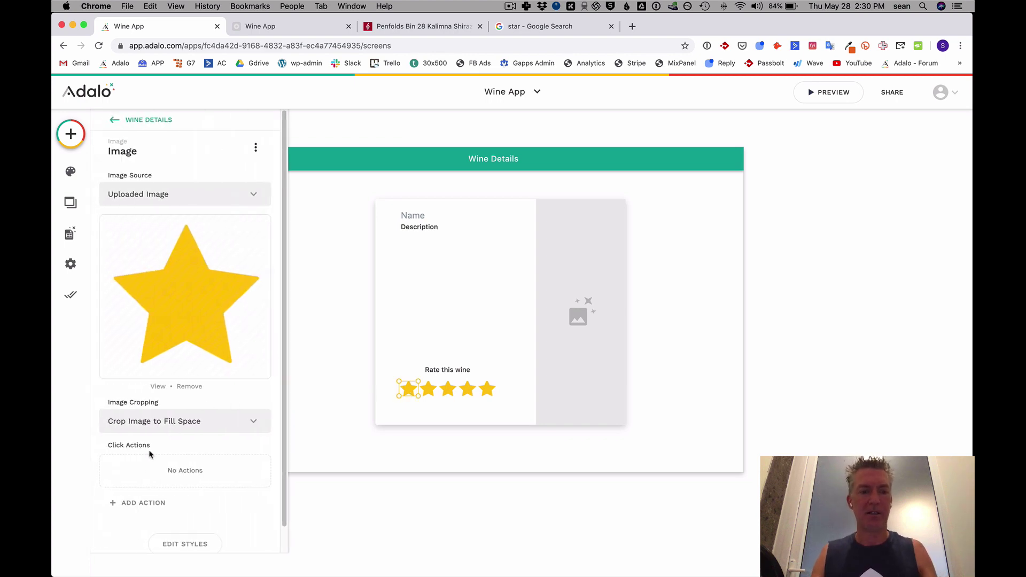
pyautogui.click(149, 504)
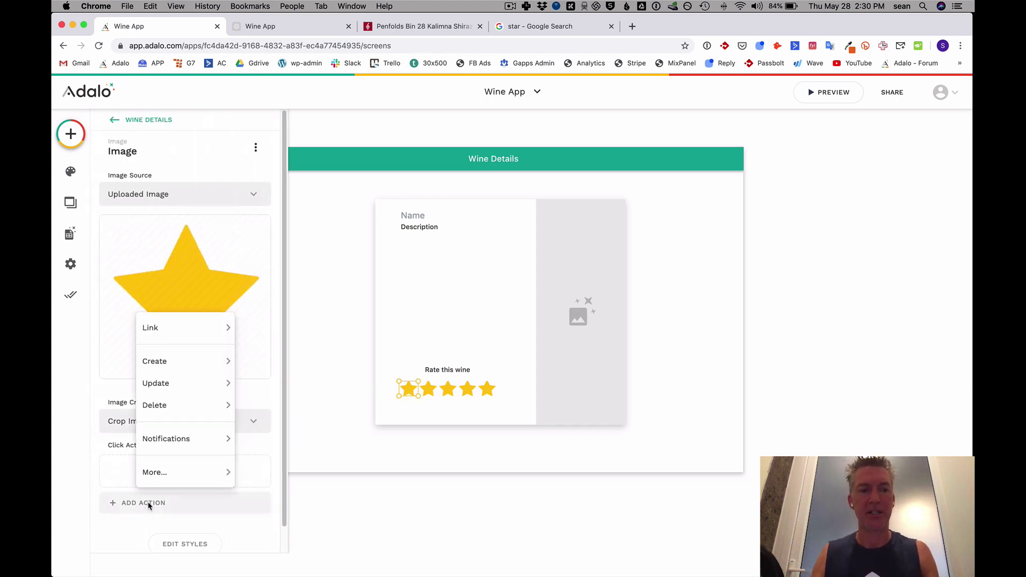
pyautogui.moveTo(168, 366)
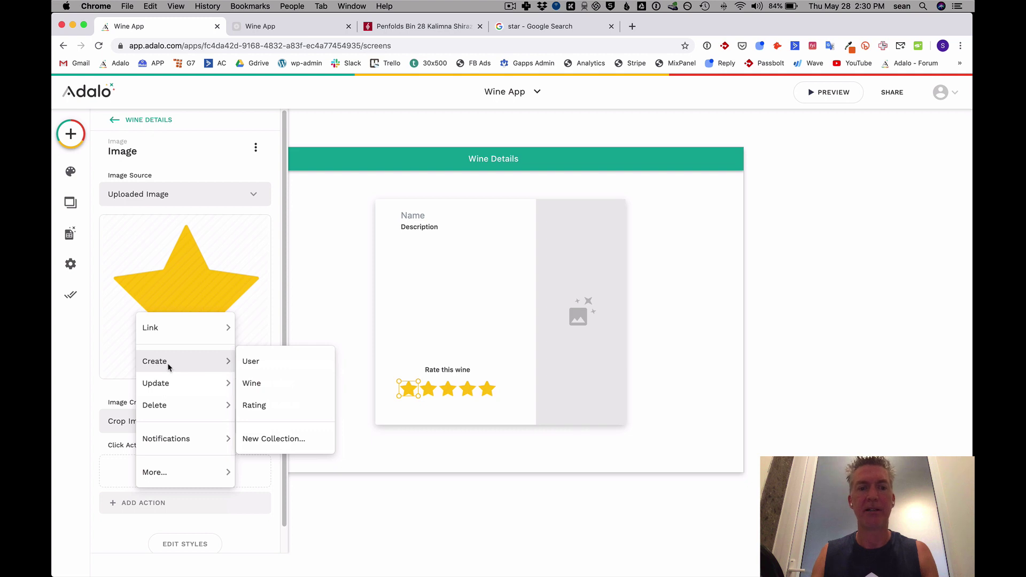
pyautogui.click(254, 406)
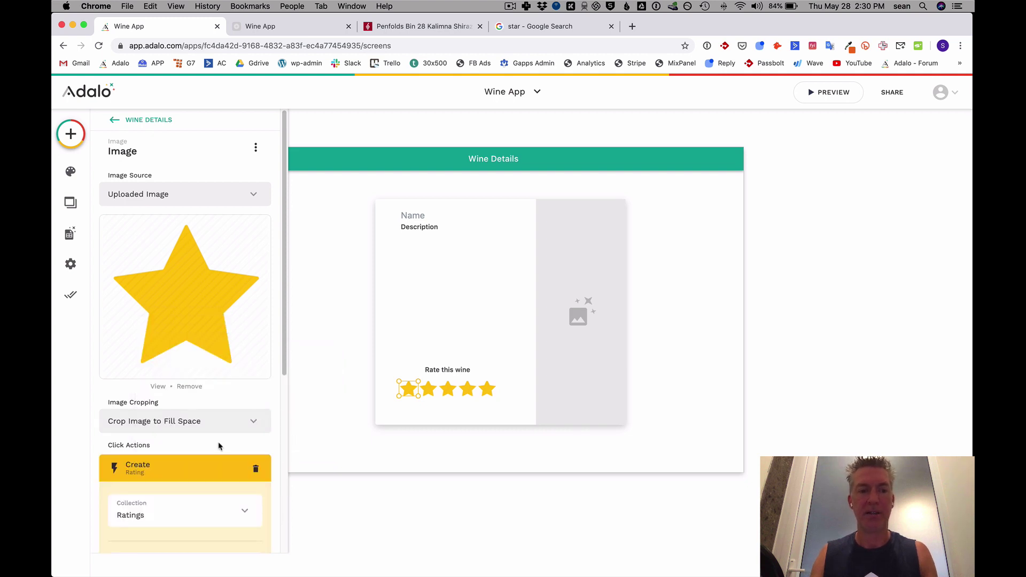
pyautogui.scroll(-3, 220, 446)
pyautogui.click(246, 407)
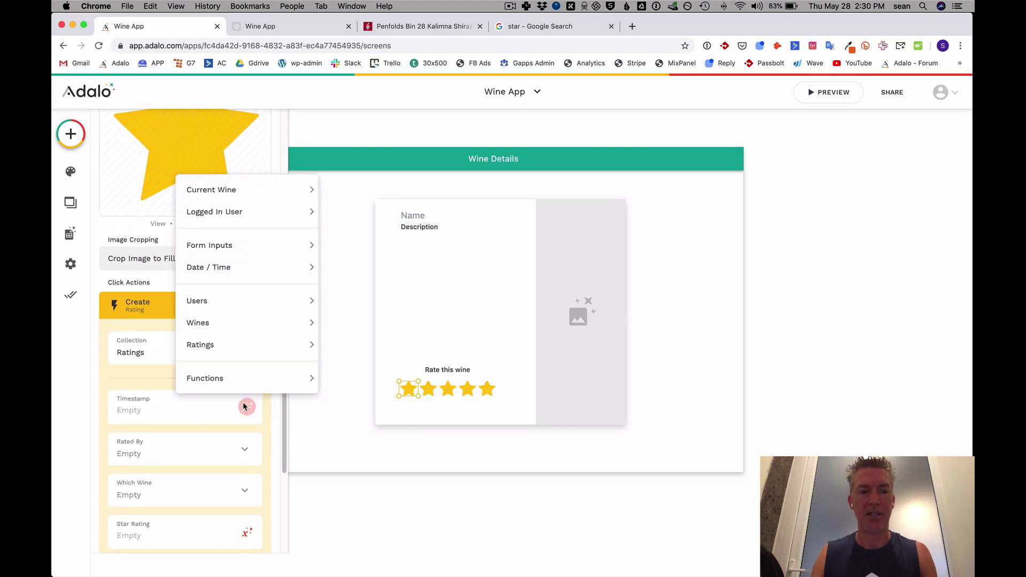
pyautogui.moveTo(287, 266)
pyautogui.click(337, 277)
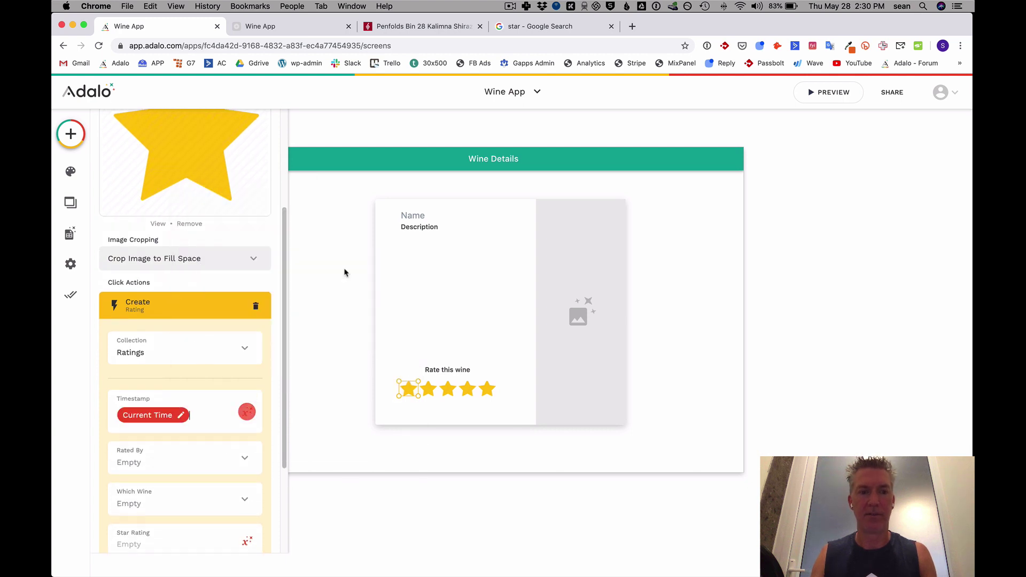
# Set Rated By to Logged In User, Which Wine to Current Wine, and Star Rating to 1.
pyautogui.click(222, 460)
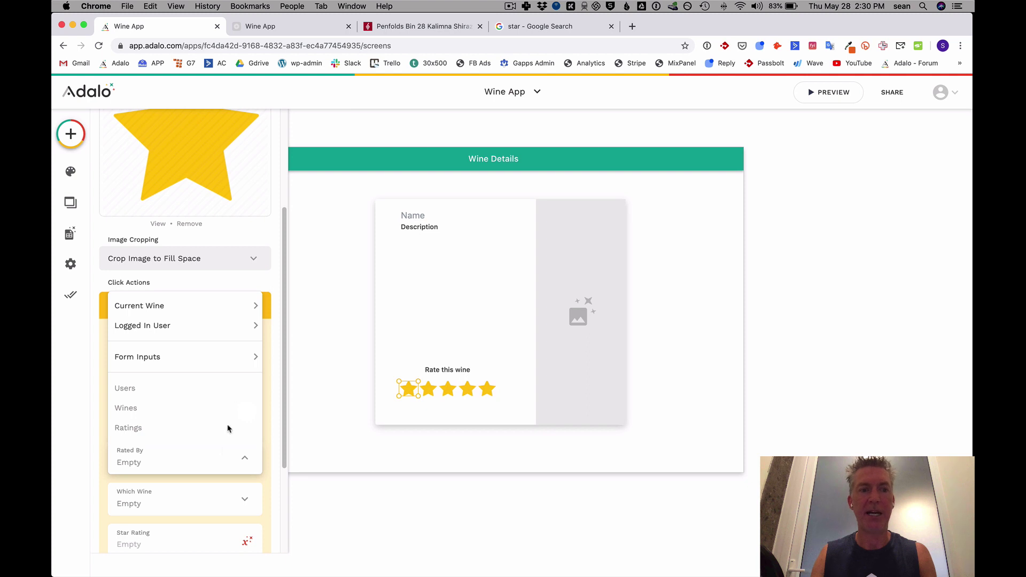
pyautogui.click(181, 327)
pyautogui.scroll(-3, 184, 374)
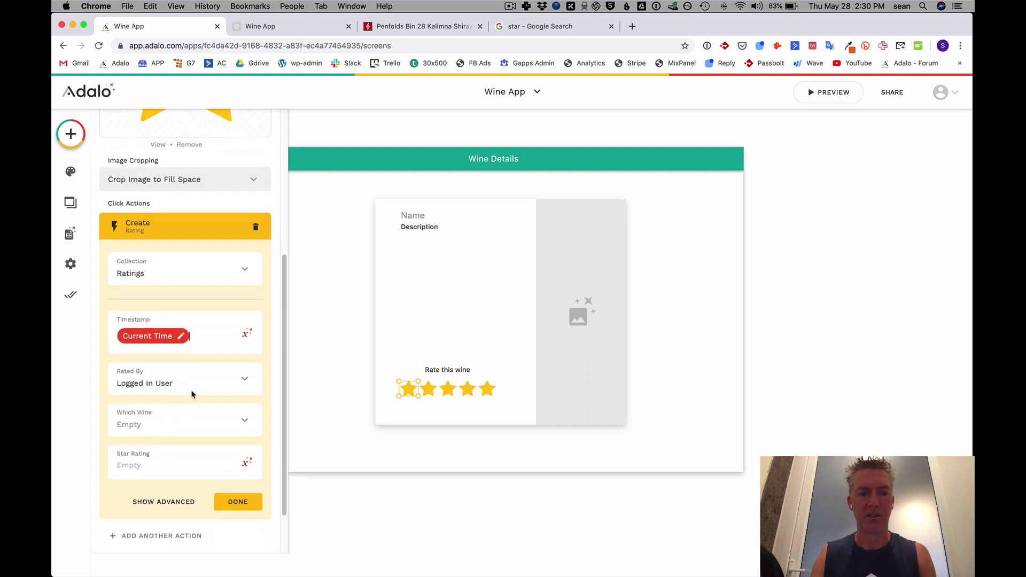
pyautogui.click(172, 368)
pyautogui.moveTo(187, 215)
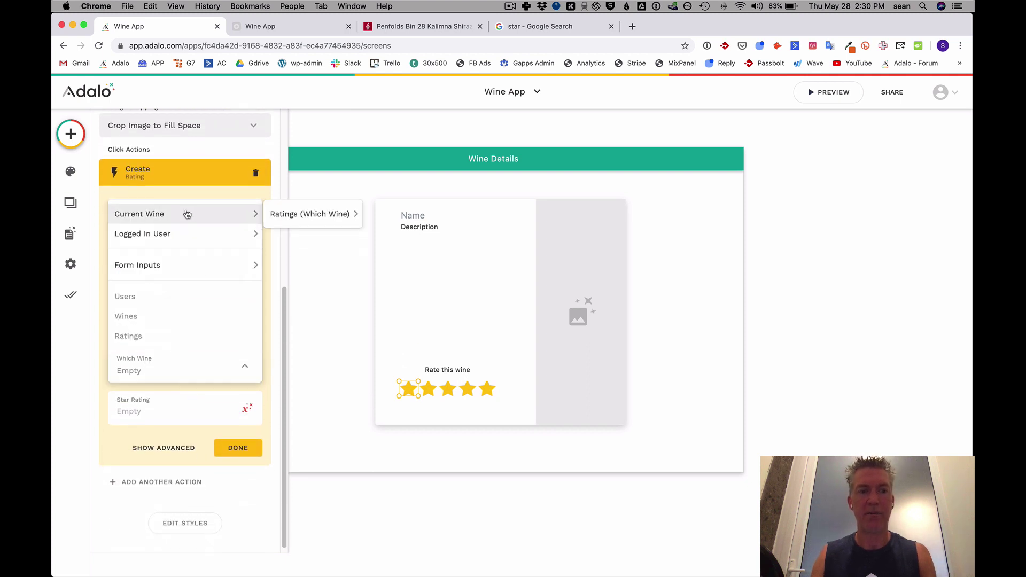
pyautogui.click(181, 214)
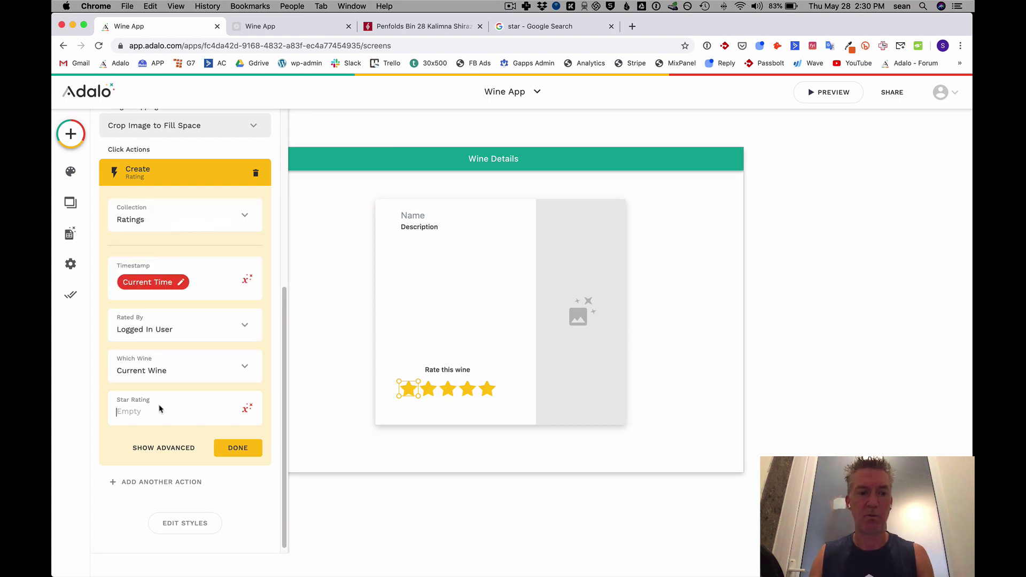
pyautogui.write('1')
pyautogui.click(237, 448)
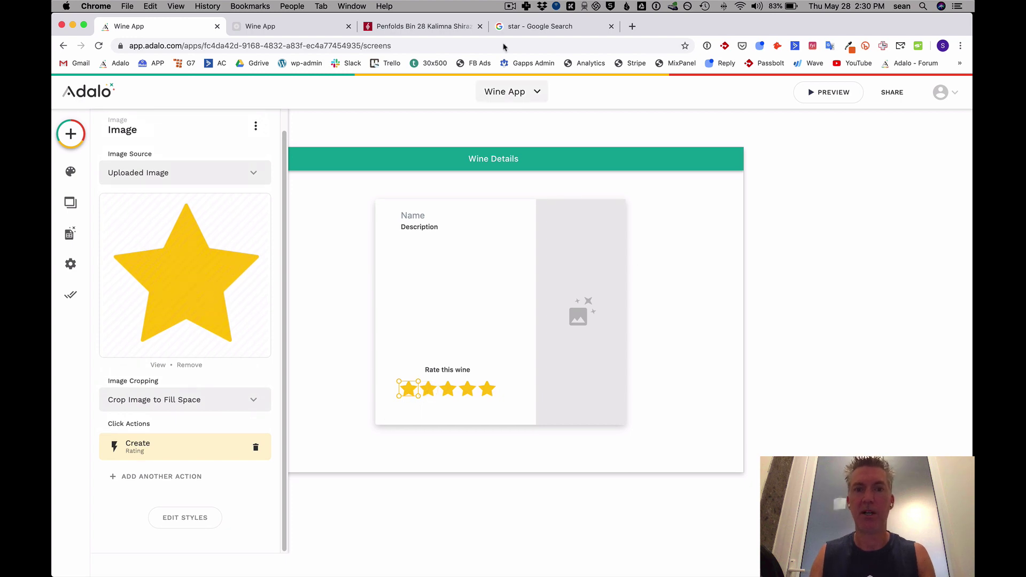
pyautogui.click(513, 12)
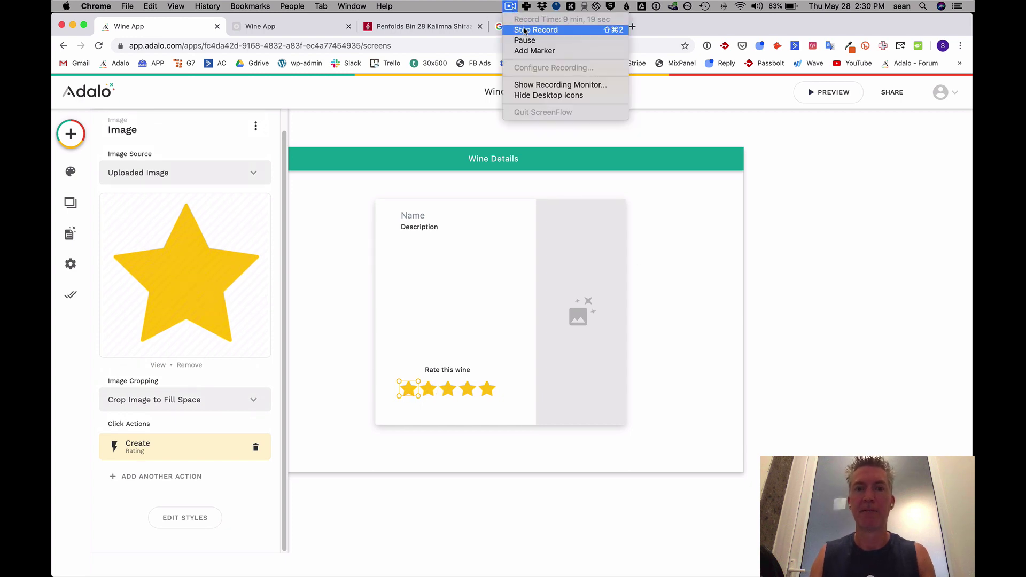
# Check that the second star's Create Rating action has Star Rating 2, then open the Publish panel.
pyautogui.click(530, 43)
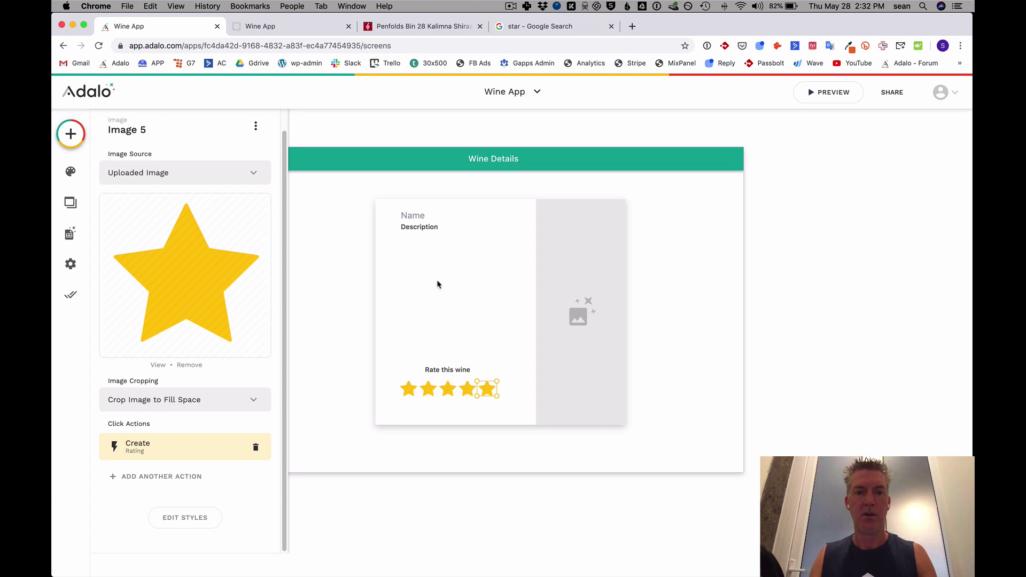
pyautogui.click(421, 406)
pyautogui.click(429, 390)
pyautogui.click(181, 466)
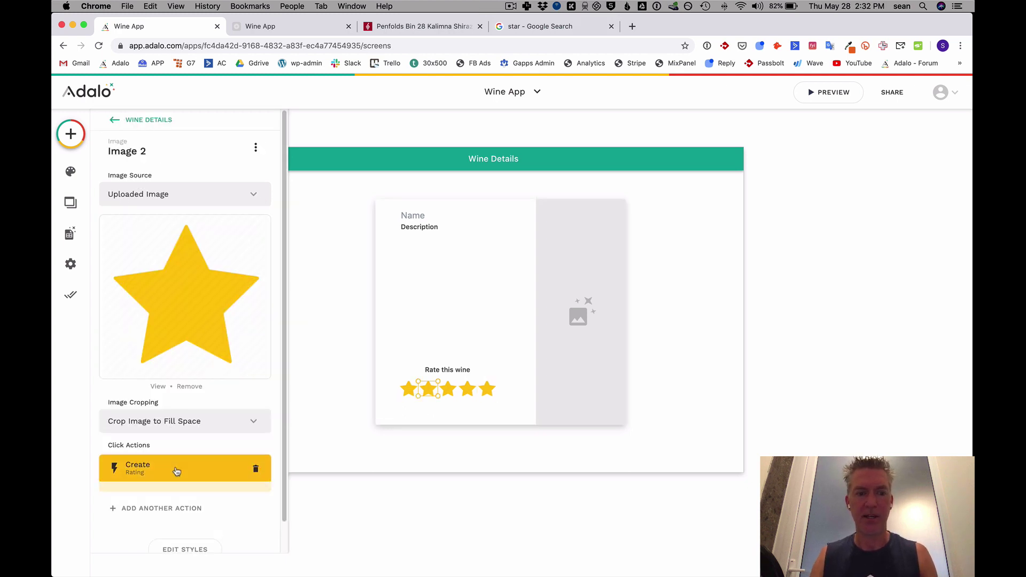
pyautogui.scroll(-5, 200, 380)
pyautogui.scroll(-3, 200, 379)
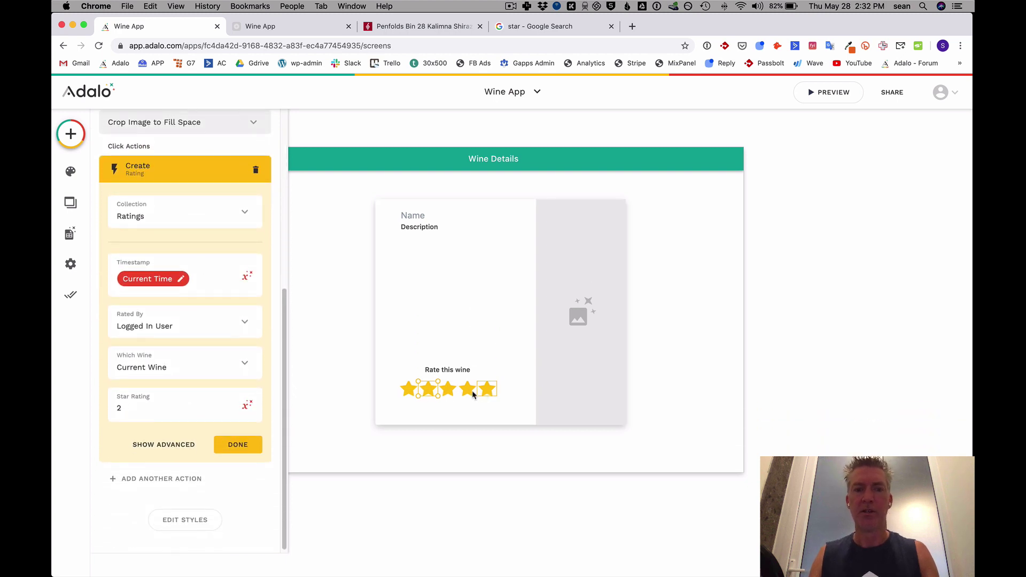
pyautogui.click(71, 294)
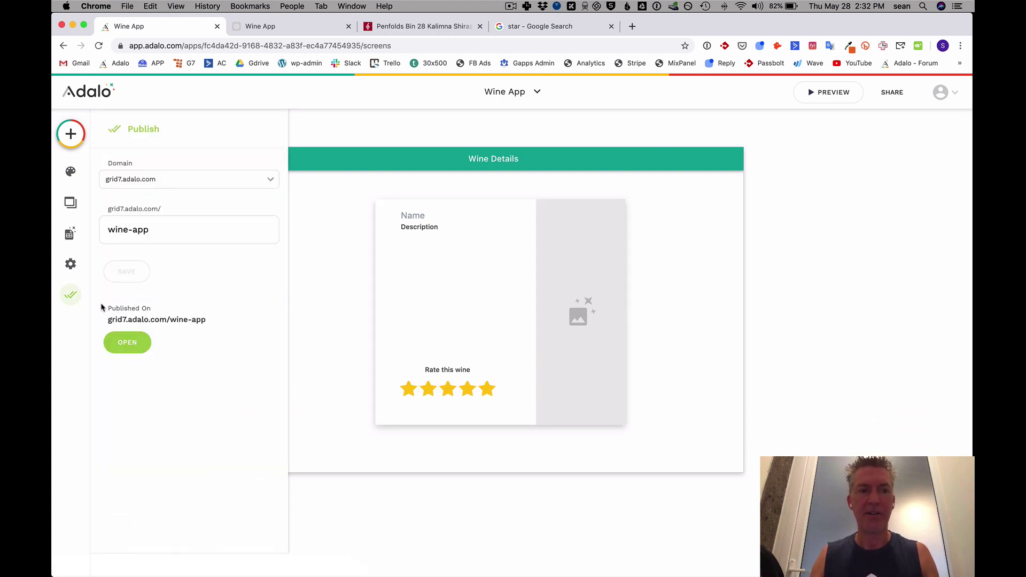
# Launch the published web app, open Bin 28 Kalimna Shiraz and give it four stars.
pyautogui.click(127, 343)
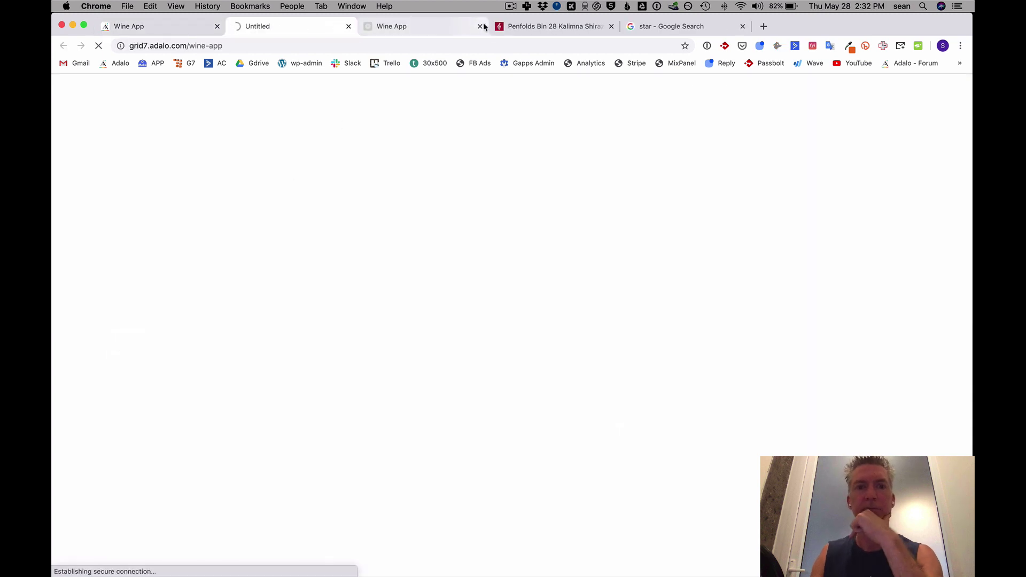
pyautogui.click(481, 26)
pyautogui.click(176, 27)
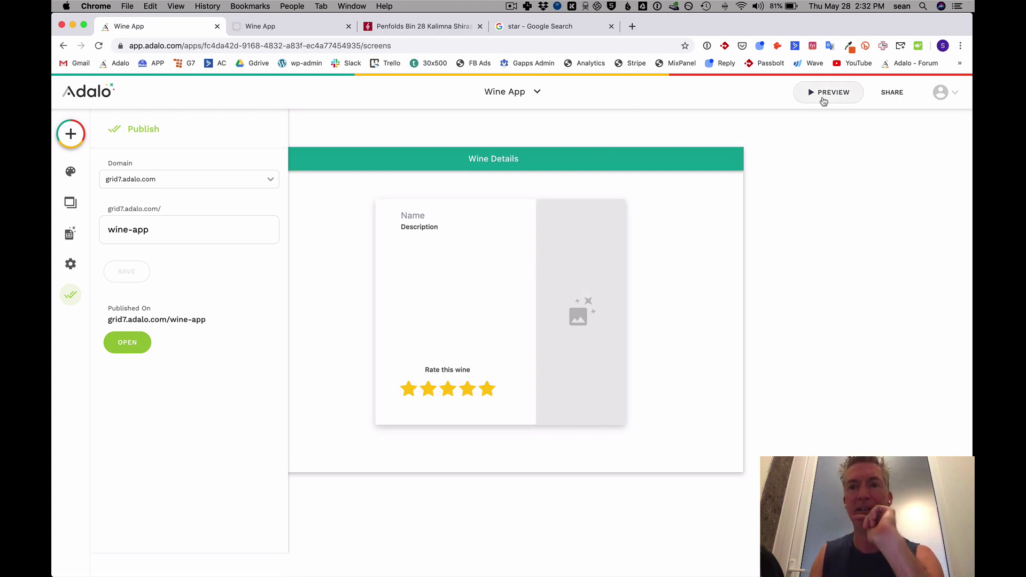
pyautogui.click(314, 33)
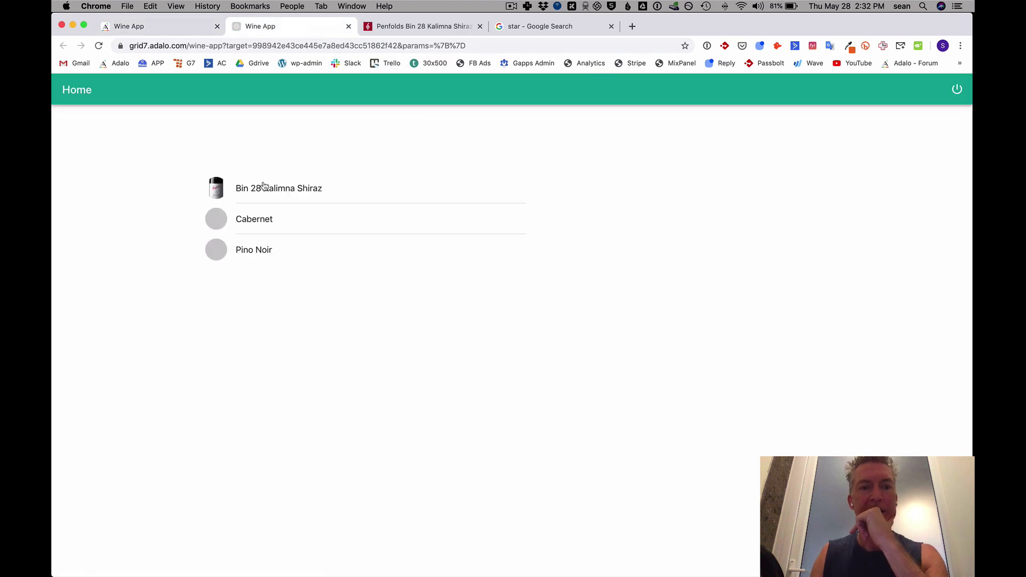
pyautogui.click(282, 188)
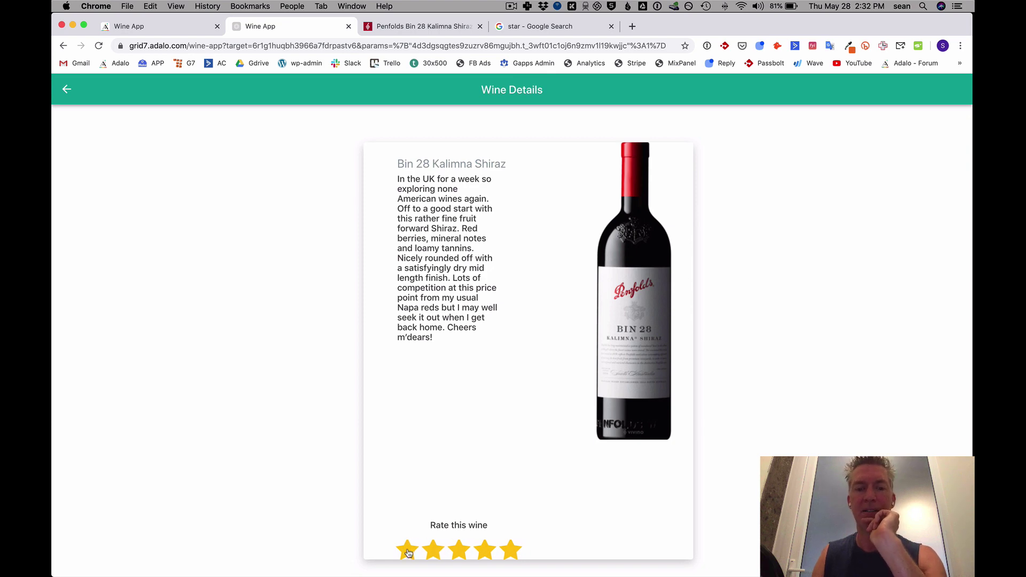
pyautogui.click(485, 553)
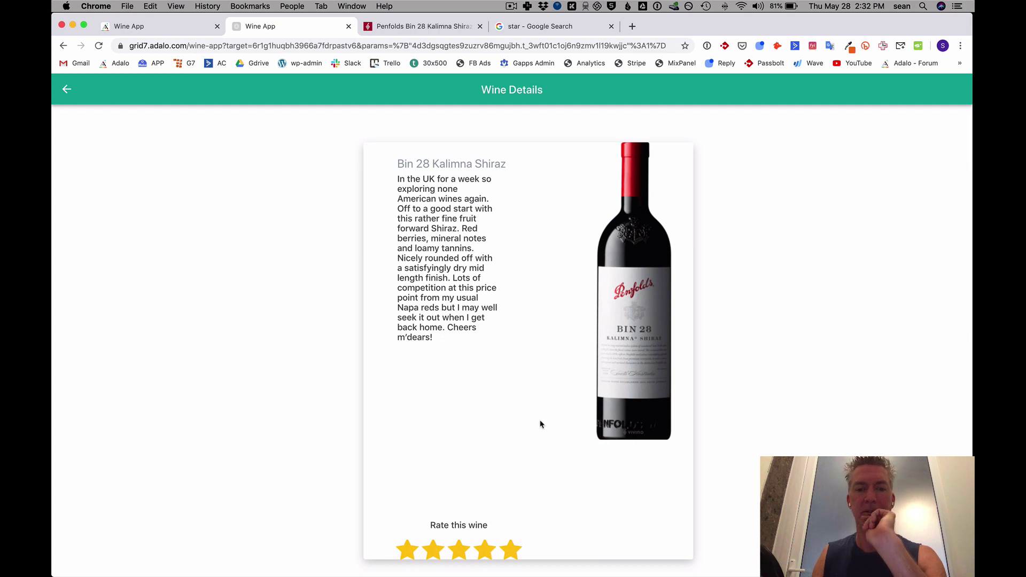
pyautogui.click(168, 25)
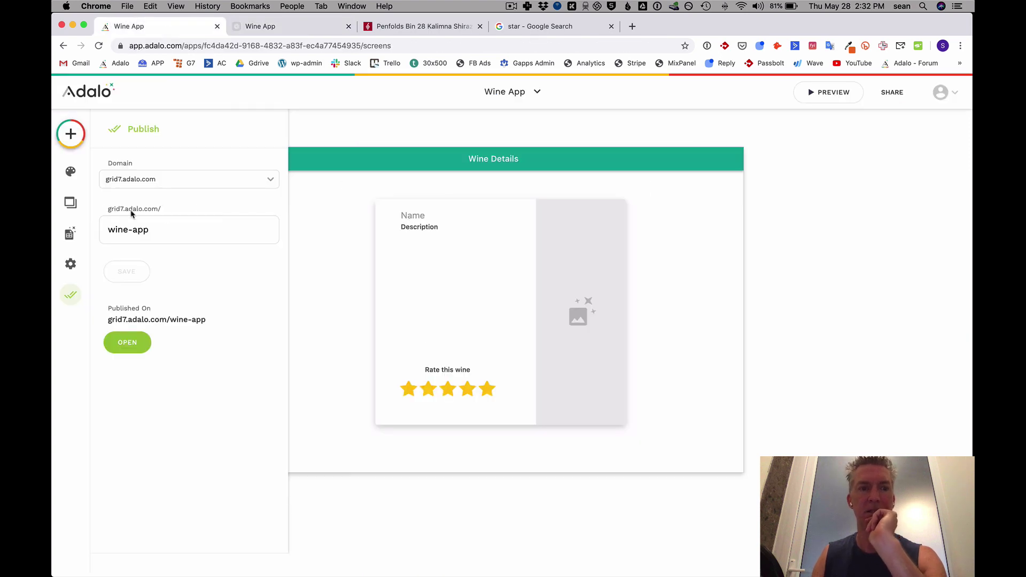
# Confirm the Ratings collection now holds one 4-star record for Bin 28 Kalimna Shiraz.
pyautogui.click(70, 235)
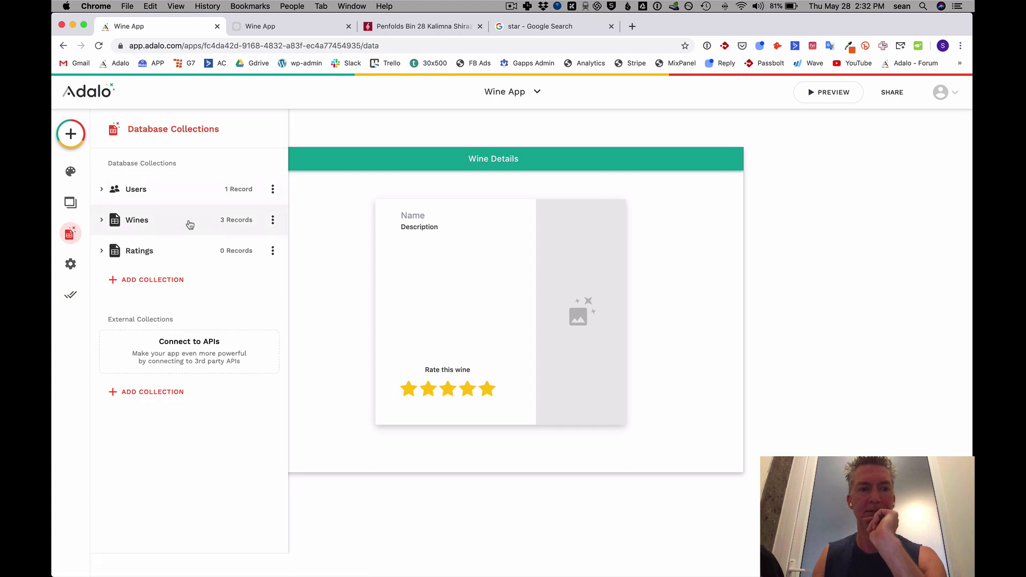
pyautogui.click(239, 251)
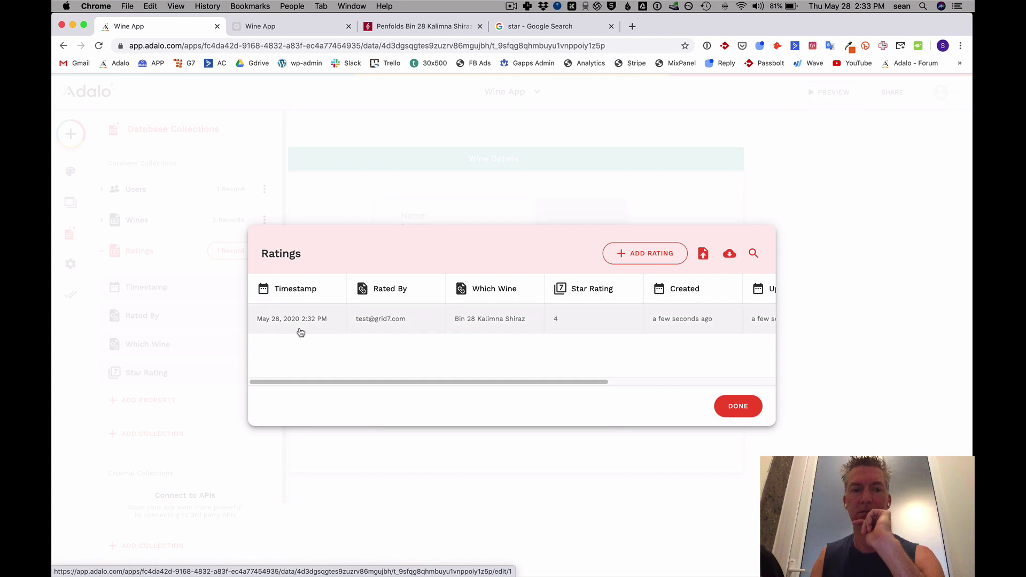
pyautogui.click(738, 407)
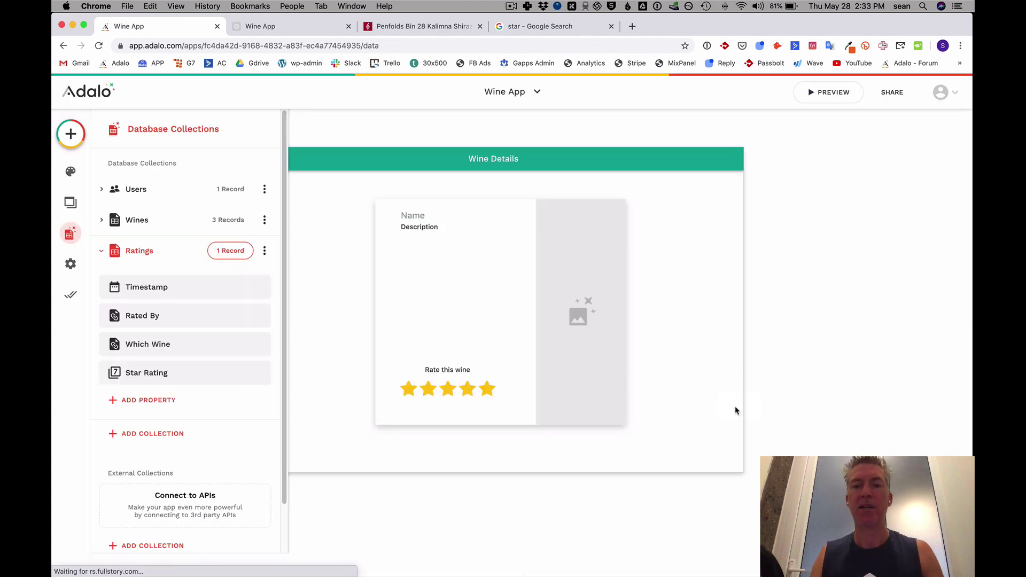
pyautogui.click(294, 27)
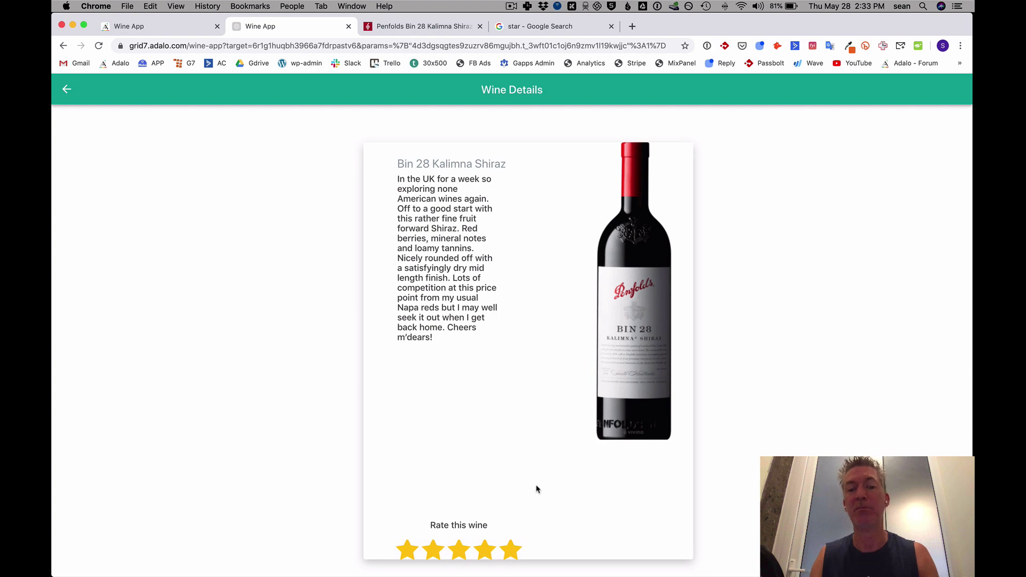
pyautogui.click(179, 29)
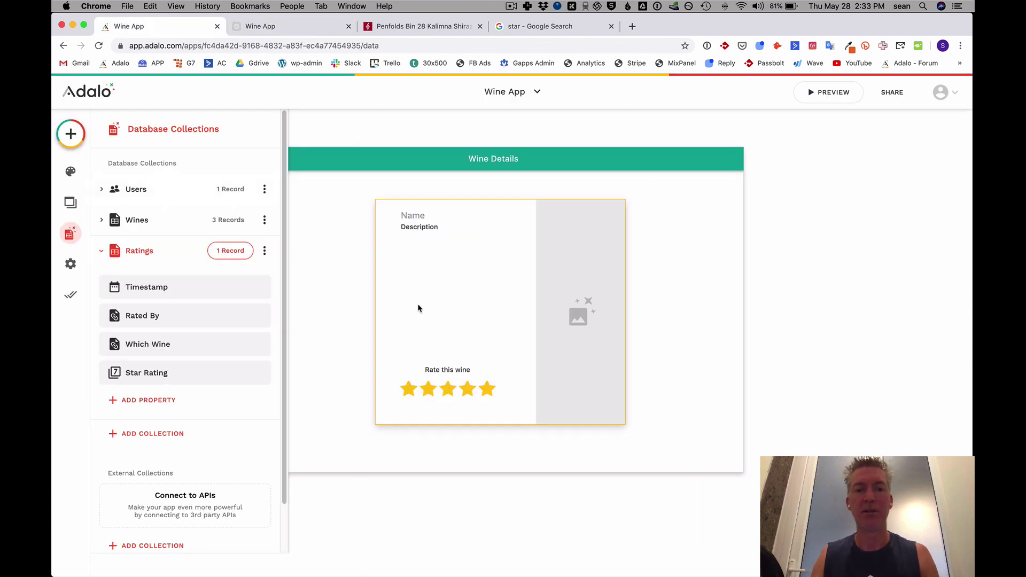
# Group the five stars and the 'Rate this wine' label together.
pyautogui.click(477, 389)
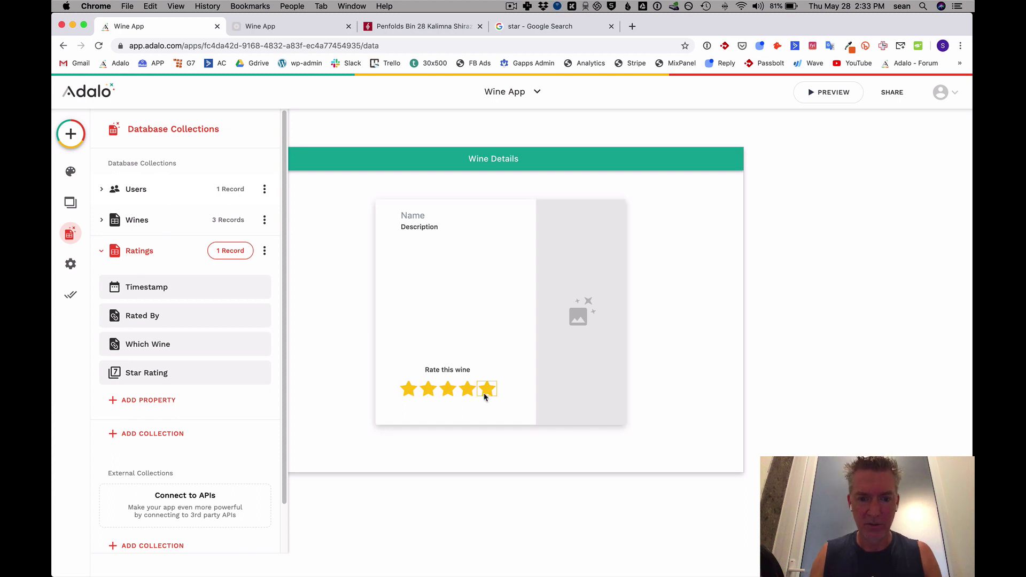
pyautogui.keyDown('shift'); pyautogui.click(465, 390); pyautogui.keyUp('shift')
pyautogui.keyDown('shift'); pyautogui.click(448, 389); pyautogui.keyUp('shift')
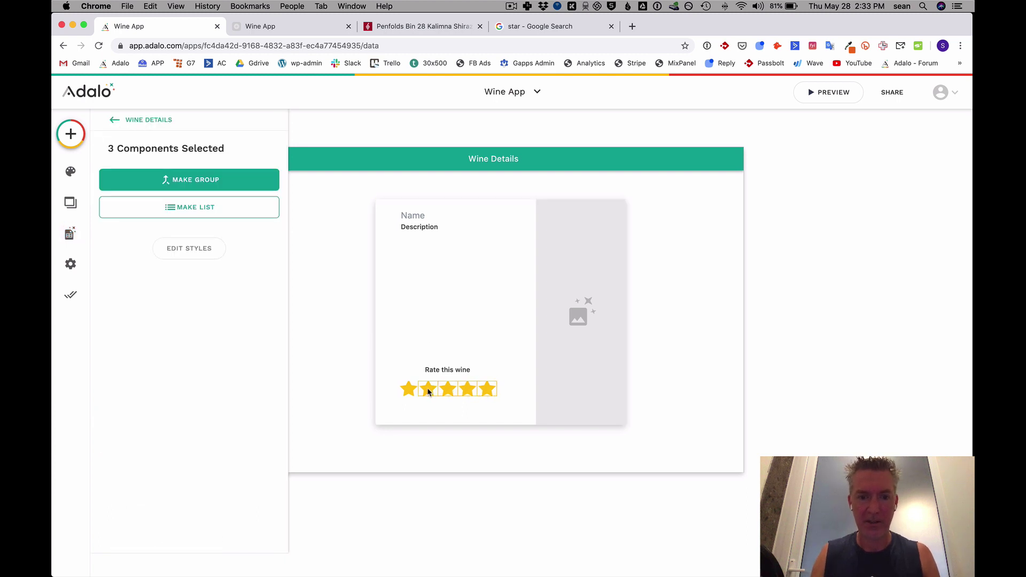
pyautogui.keyDown('shift'); pyautogui.click(428, 389); pyautogui.keyUp('shift')
pyautogui.keyDown('shift'); pyautogui.click(408, 389); pyautogui.keyUp('shift')
pyautogui.keyDown('shift'); pyautogui.click(444, 370); pyautogui.keyUp('shift')
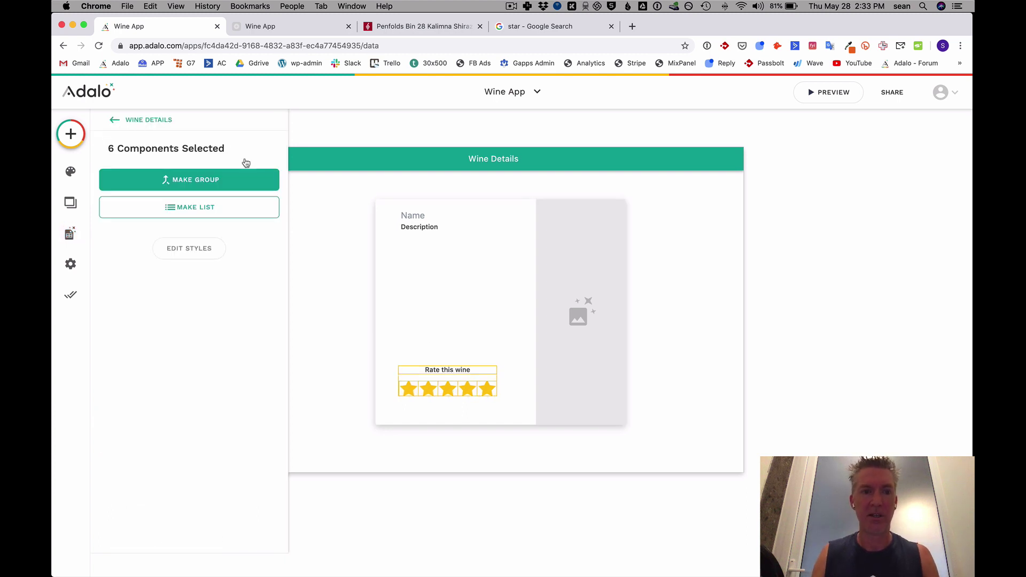
pyautogui.click(202, 179)
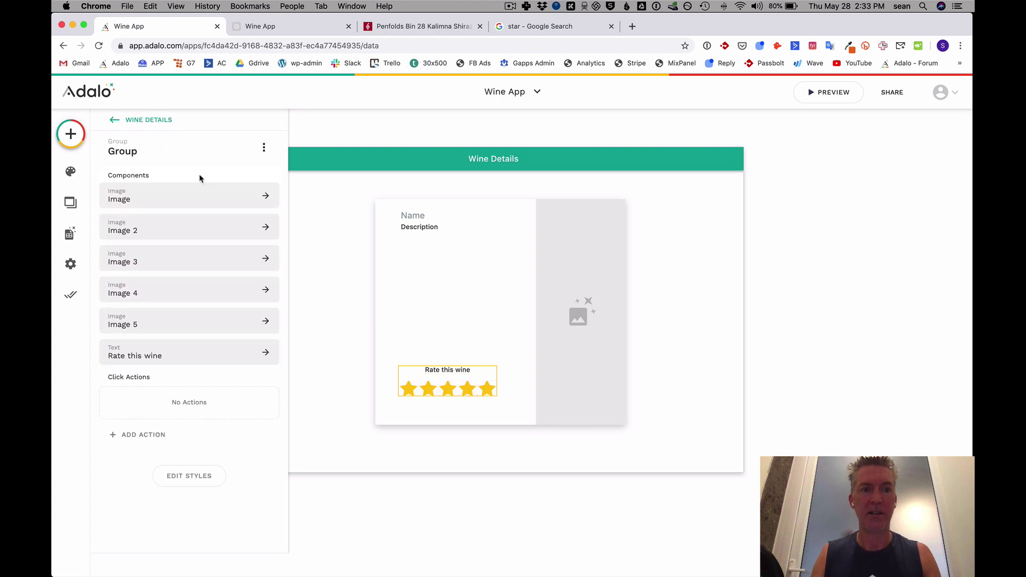
# Rename the group 'Rate this wine' and open its Change Visibility settings.
pyautogui.click(148, 148)
pyautogui.doubleClick(145, 192)
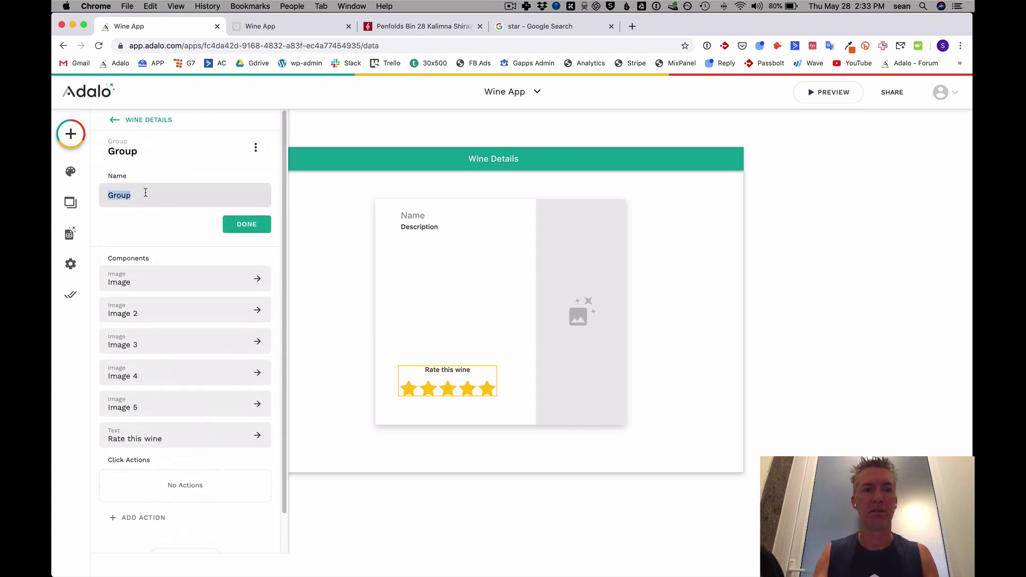
pyautogui.write('Rate this wine')
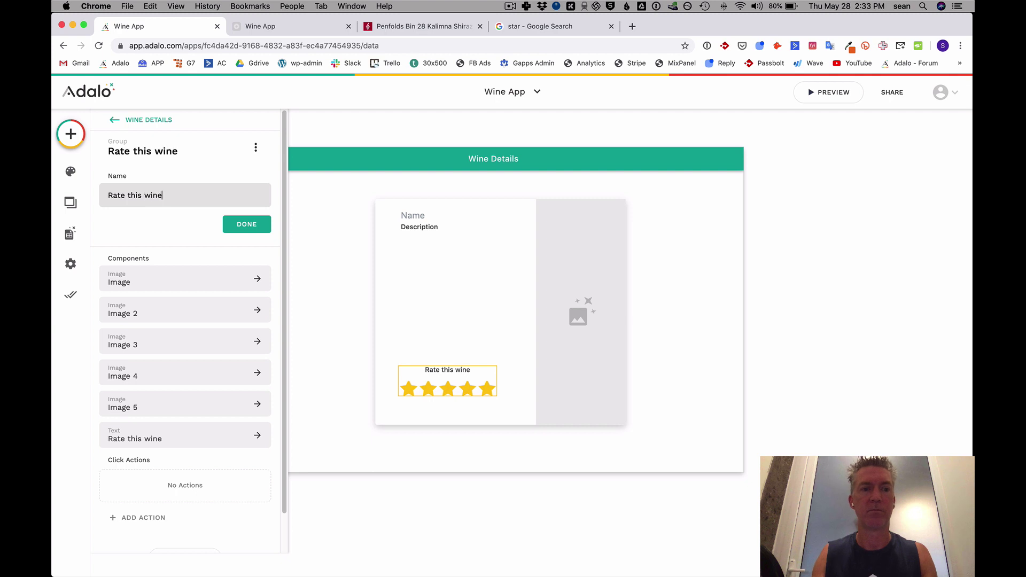
pyautogui.click(233, 223)
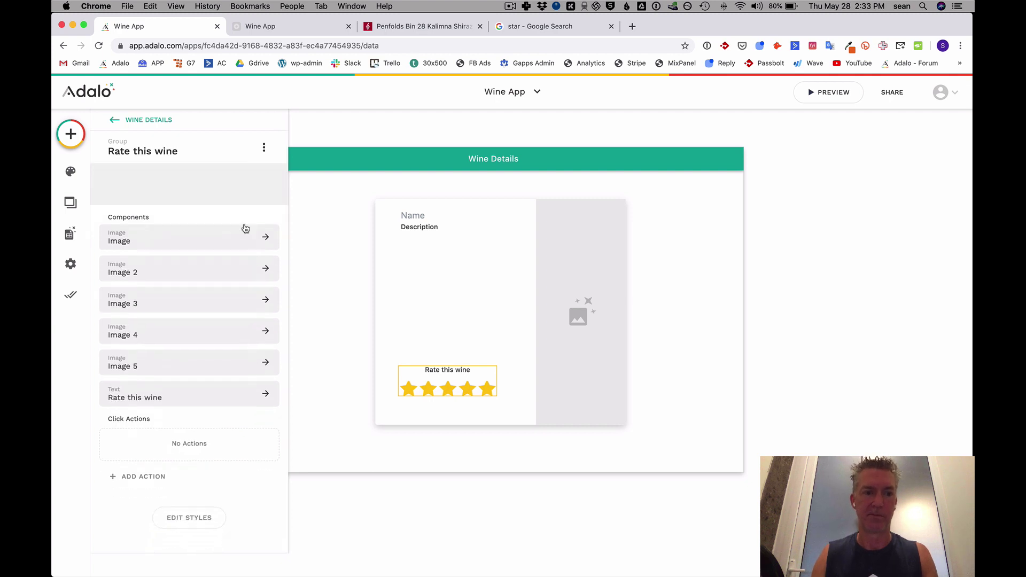
pyautogui.click(263, 148)
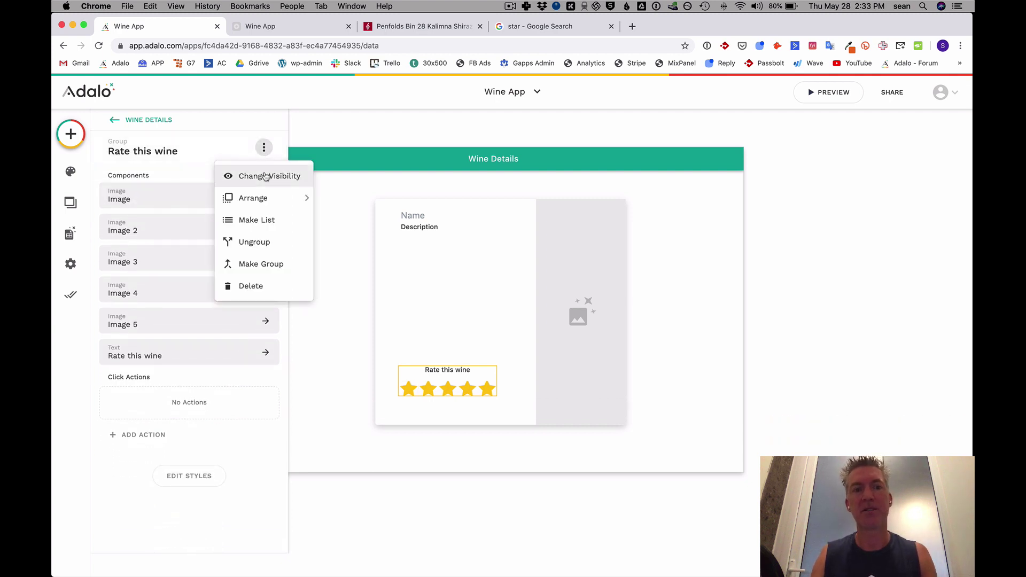
pyautogui.click(267, 176)
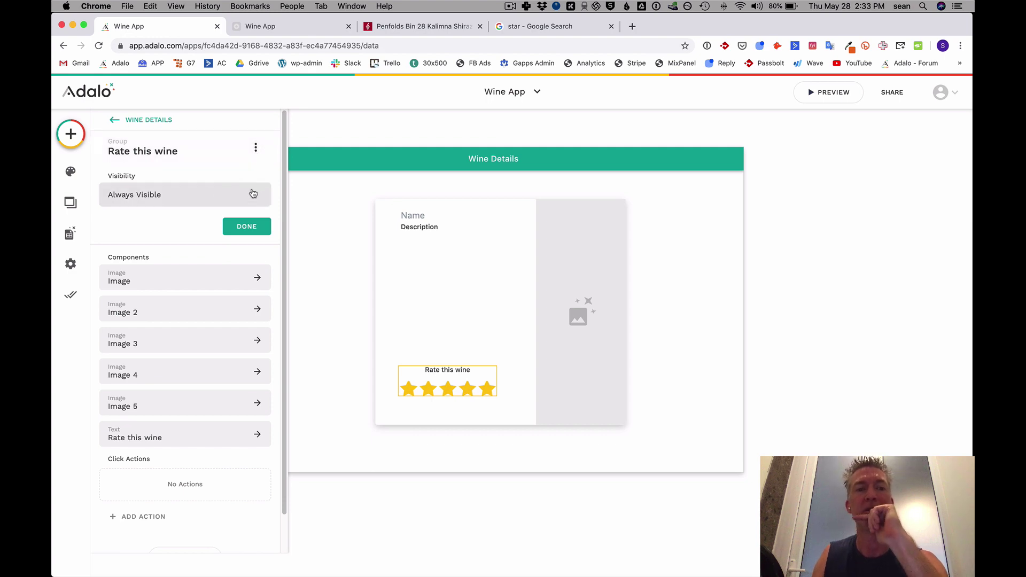
# Make the group Sometimes Visible when Current Wine > Ratings > Count equals 0.
pyautogui.click(257, 150)
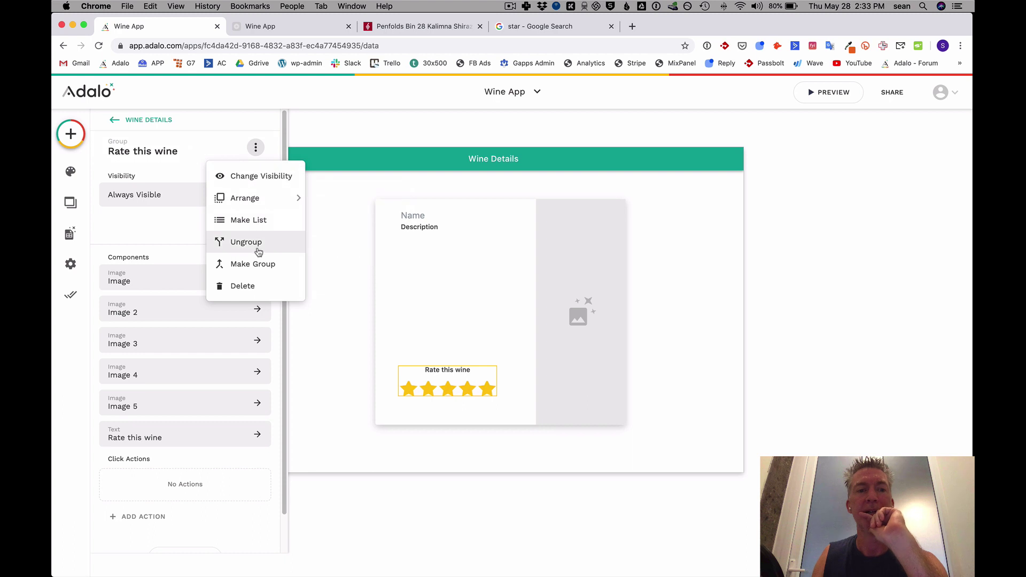
pyautogui.click(267, 185)
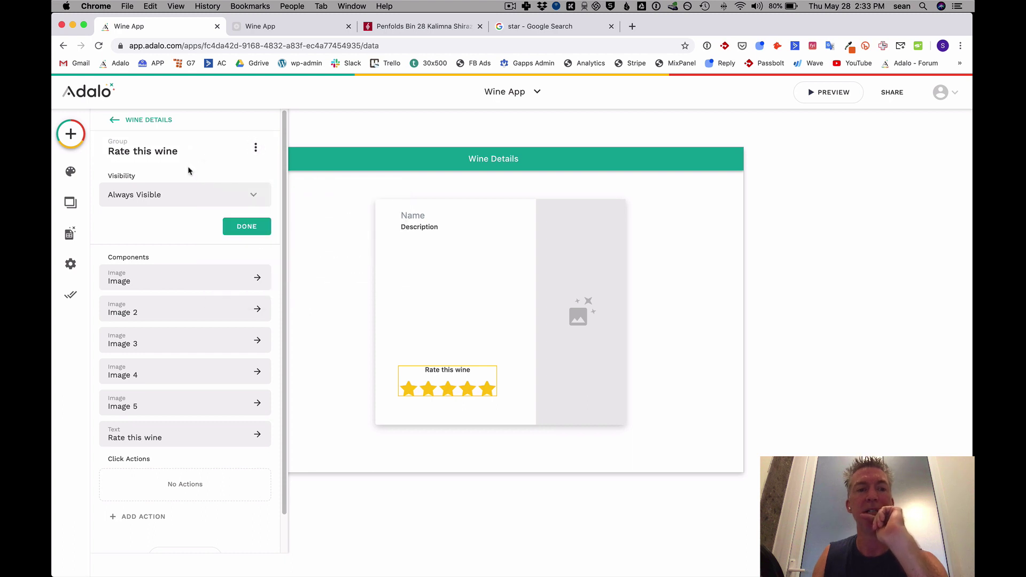
pyautogui.click(166, 194)
pyautogui.click(152, 243)
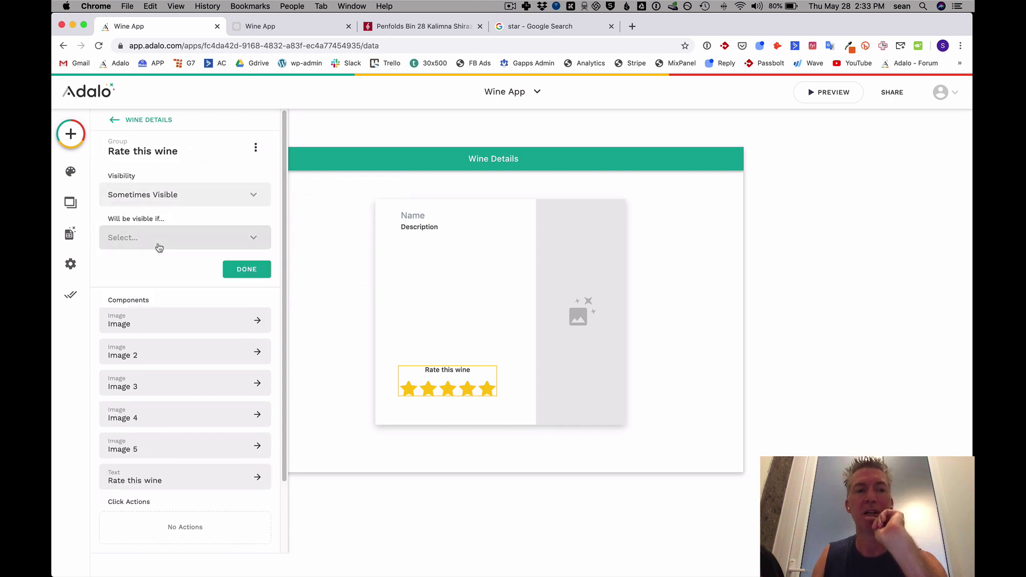
pyautogui.click(155, 237)
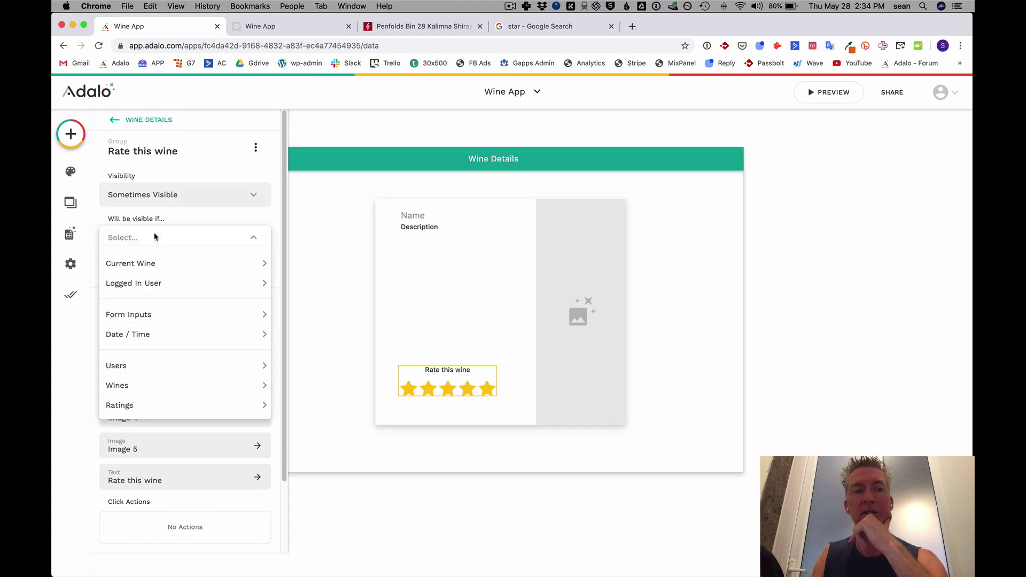
pyautogui.moveTo(157, 269)
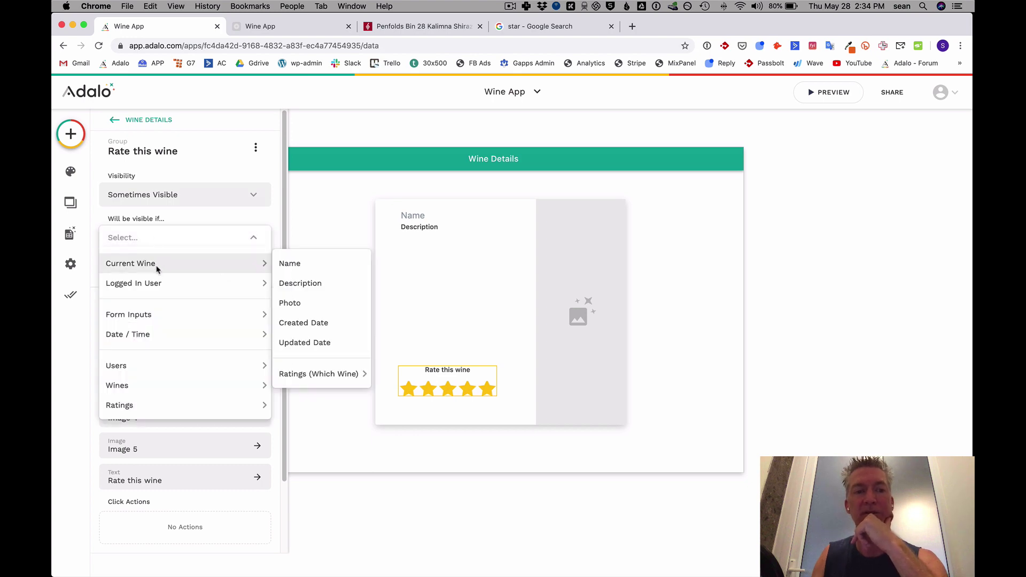
pyautogui.moveTo(303, 370)
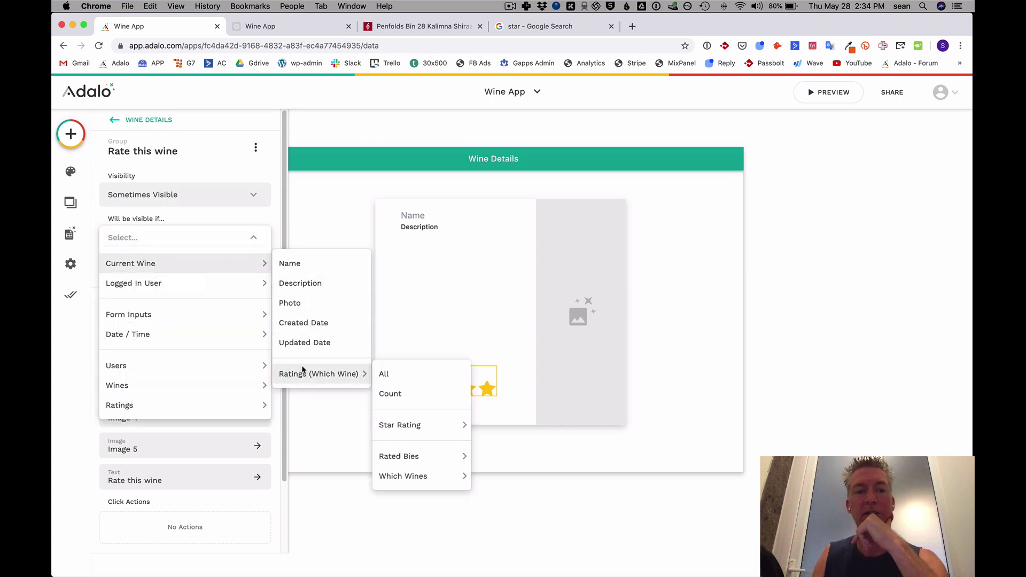
pyautogui.click(402, 395)
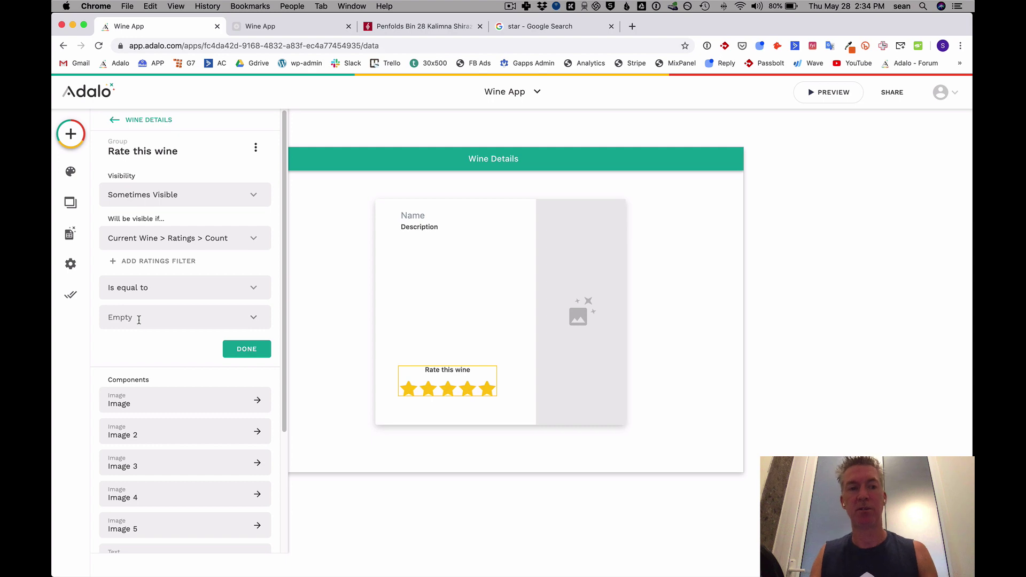
pyautogui.write('0')
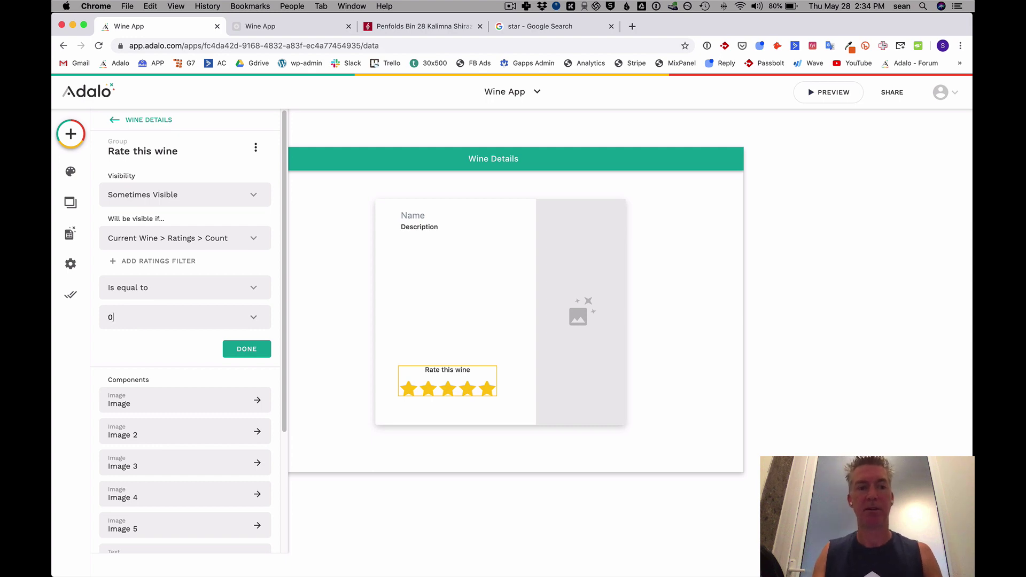
# Filter the counted ratings to those whose Rated By Email equals the Logged In User's Email.
pyautogui.click(113, 262)
pyautogui.click(140, 293)
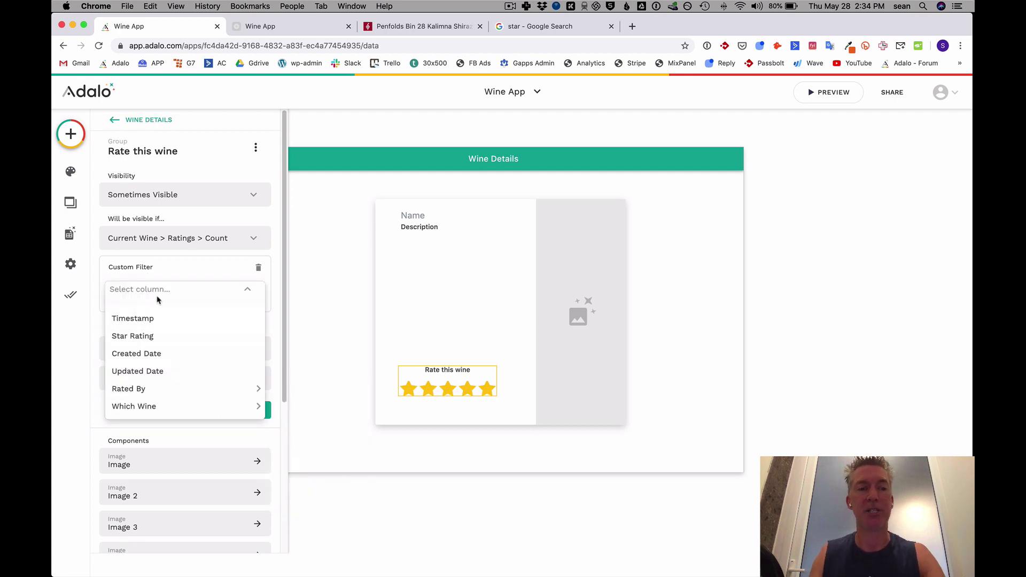
pyautogui.moveTo(144, 391)
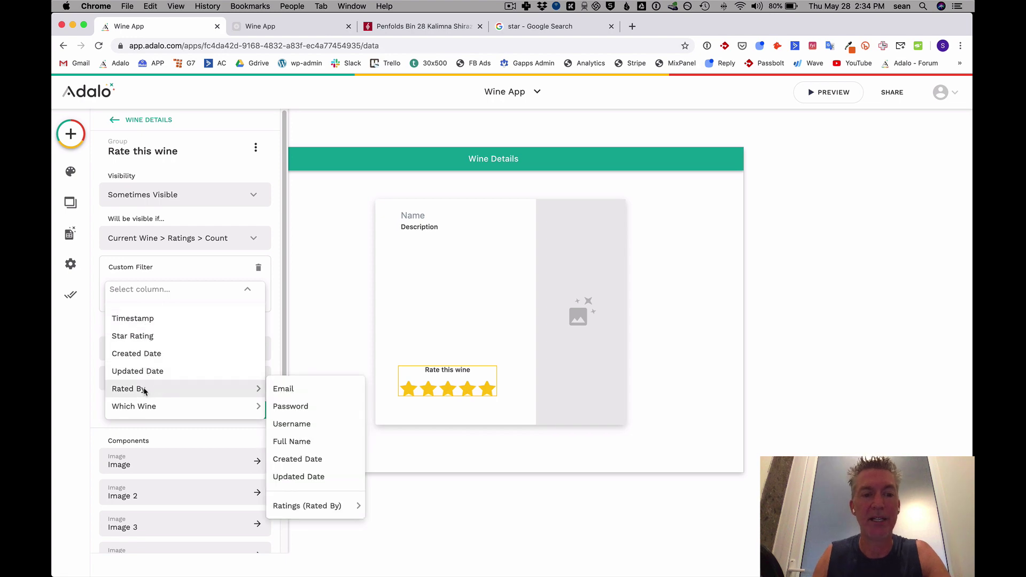
pyautogui.click(281, 389)
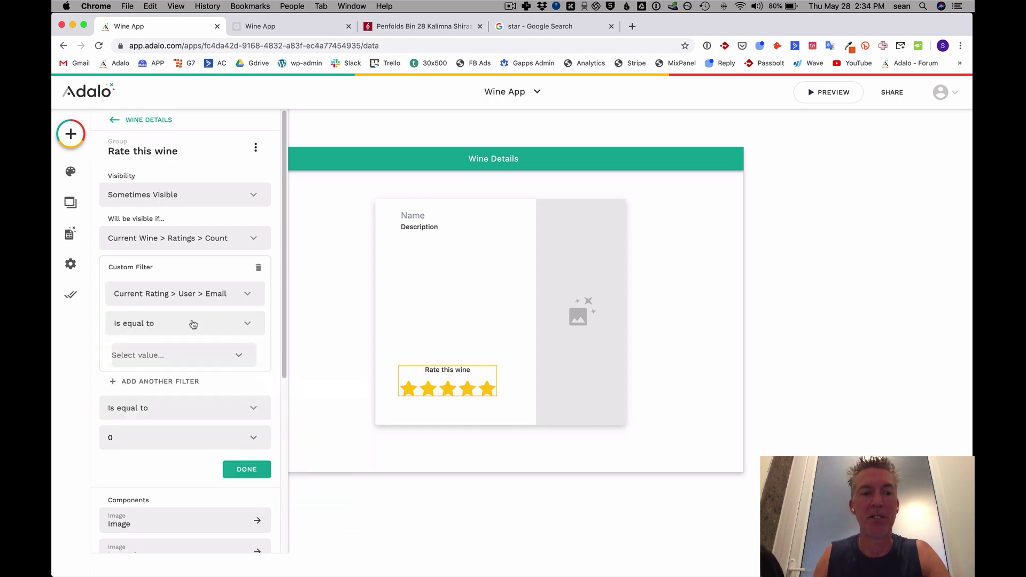
pyautogui.click(238, 356)
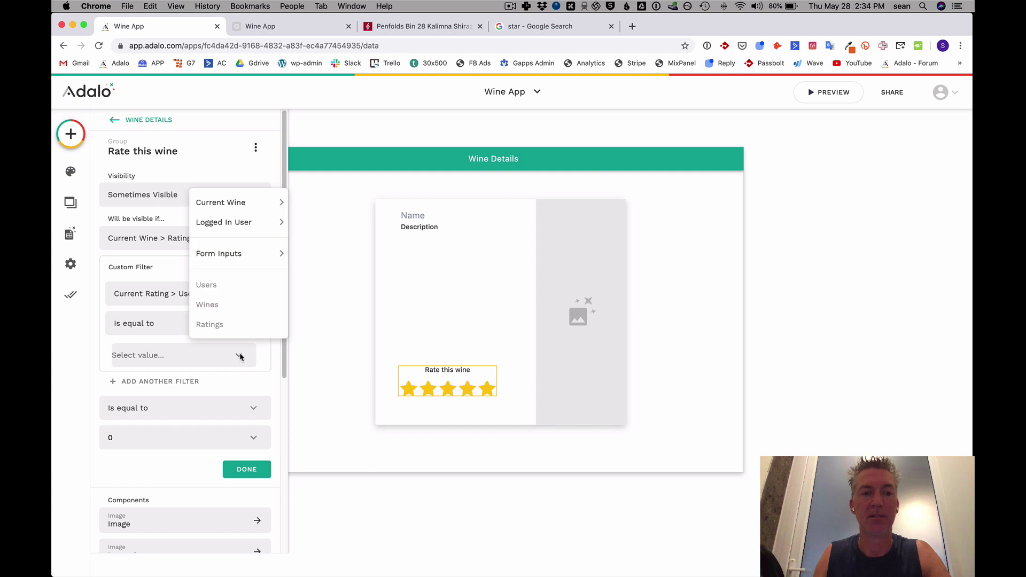
pyautogui.moveTo(235, 221)
pyautogui.click(299, 223)
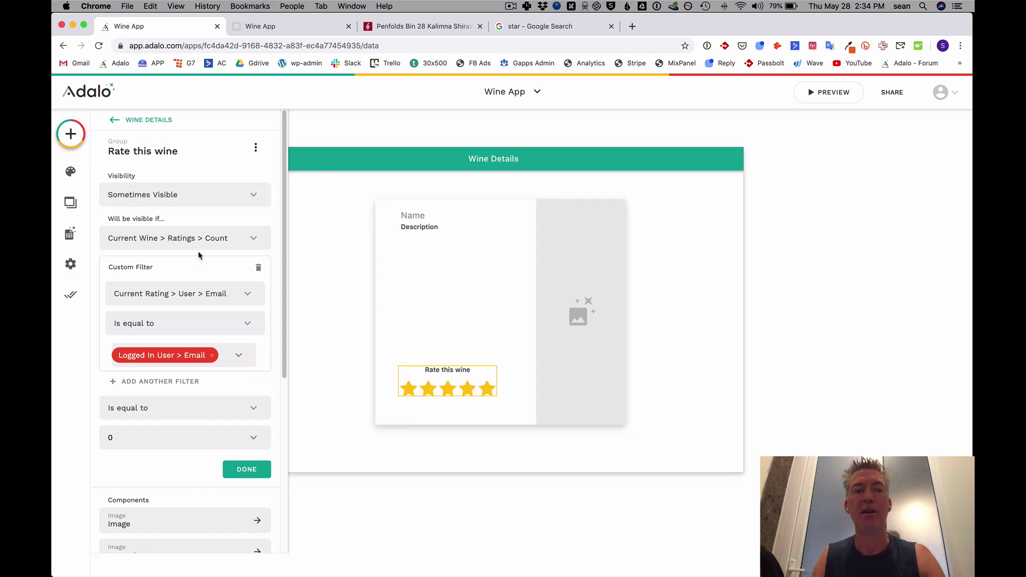
pyautogui.click(251, 470)
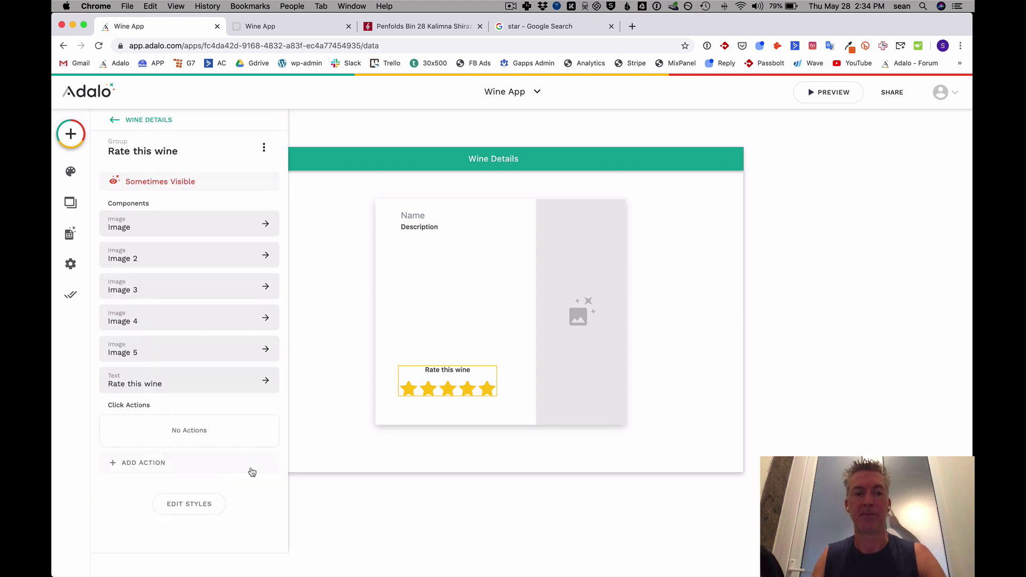
pyautogui.click(70, 295)
# Reload the published Bin 28 page to confirm the stars are hidden, then open the database collections.
pyautogui.click(270, 30)
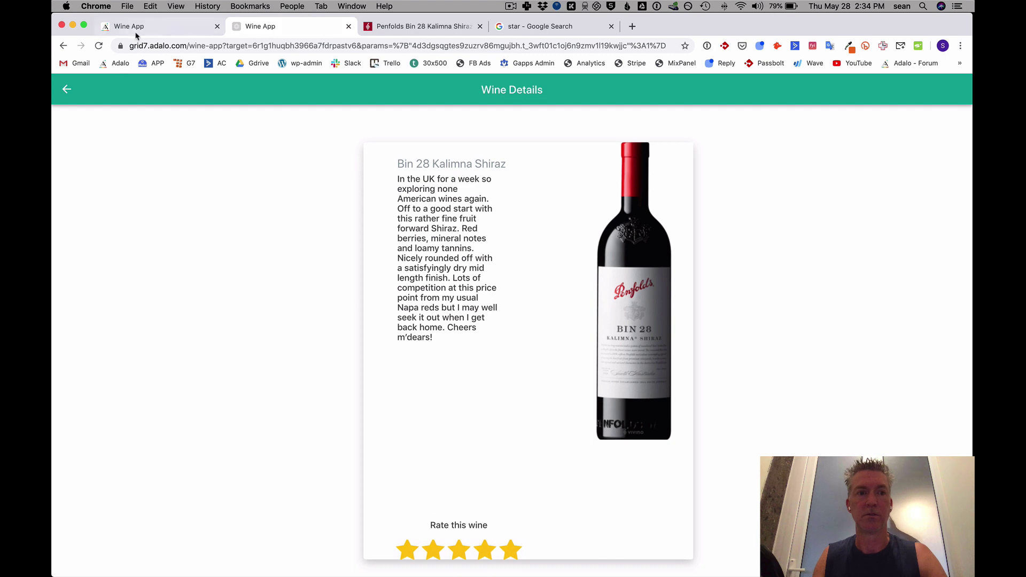
pyautogui.click(101, 46)
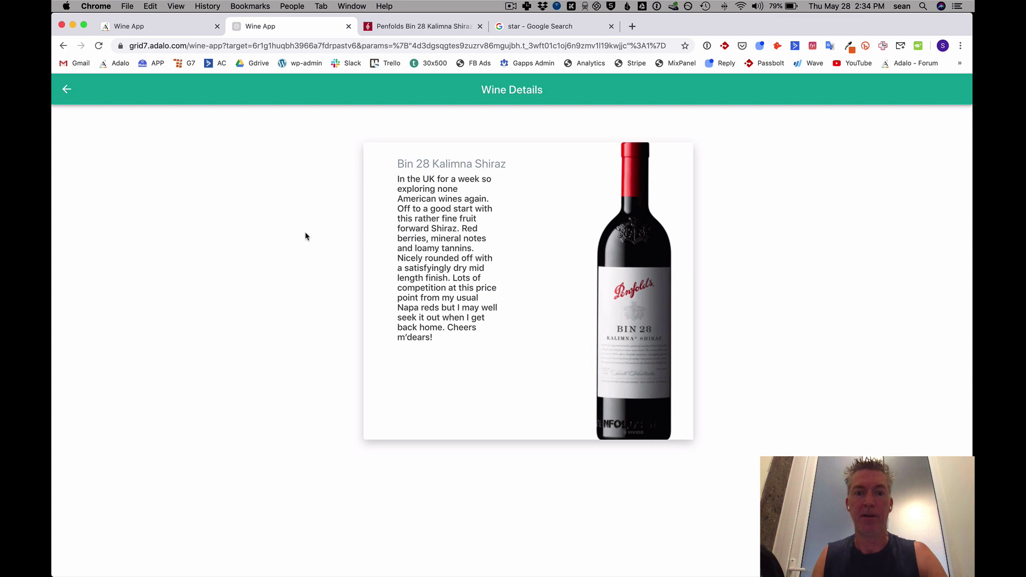
pyautogui.click(150, 26)
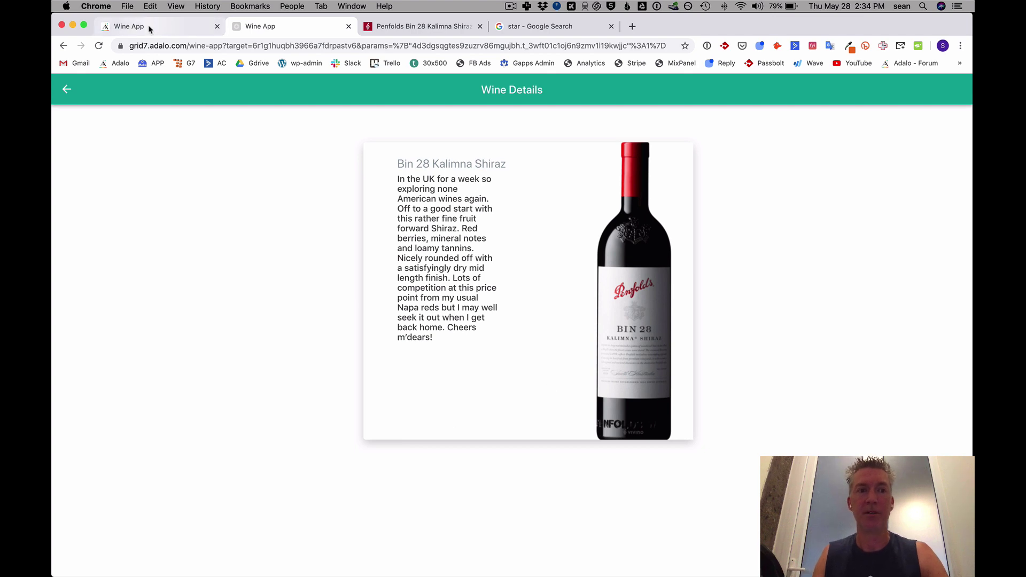
pyautogui.click(70, 235)
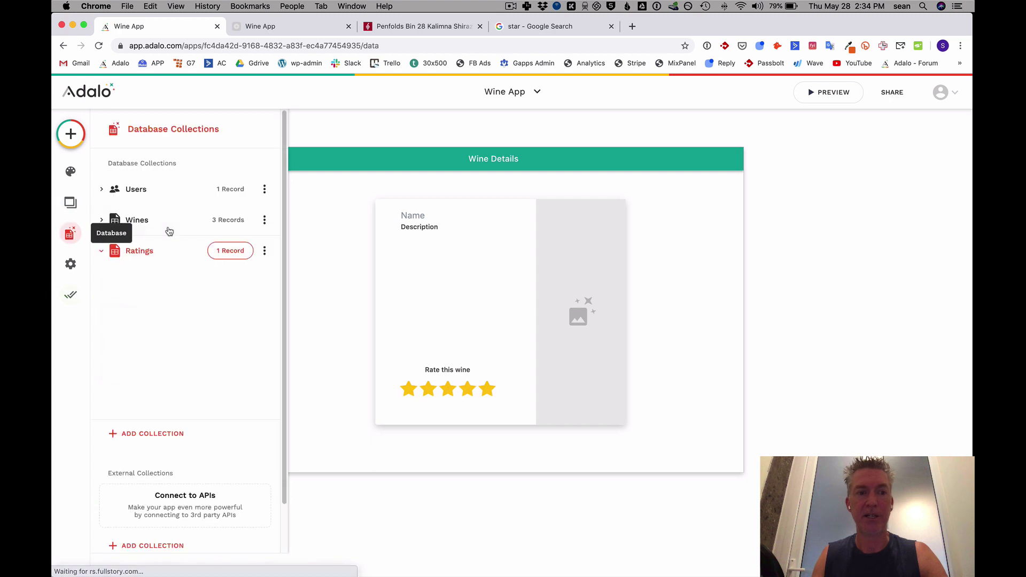
# Delete the single 4-star Bin 28 rating from Ratings and return to the published app.
pyautogui.click(228, 253)
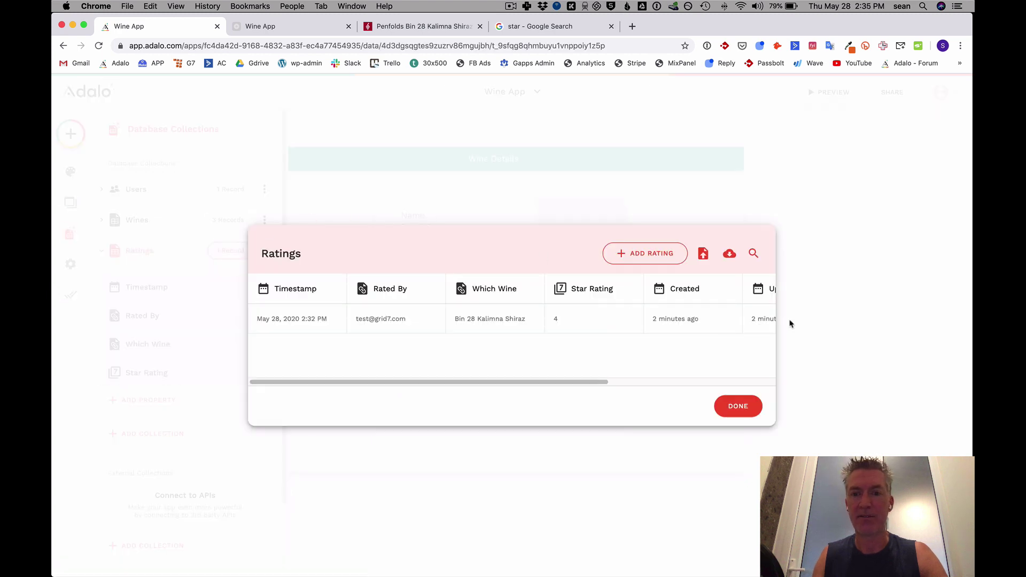
pyautogui.click(573, 318)
pyautogui.click(751, 204)
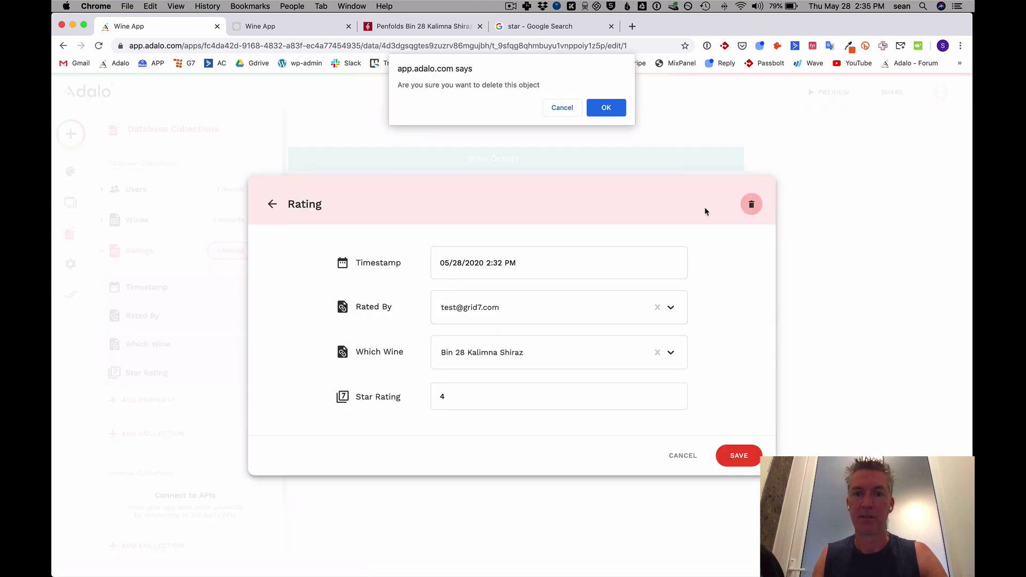
pyautogui.click(606, 109)
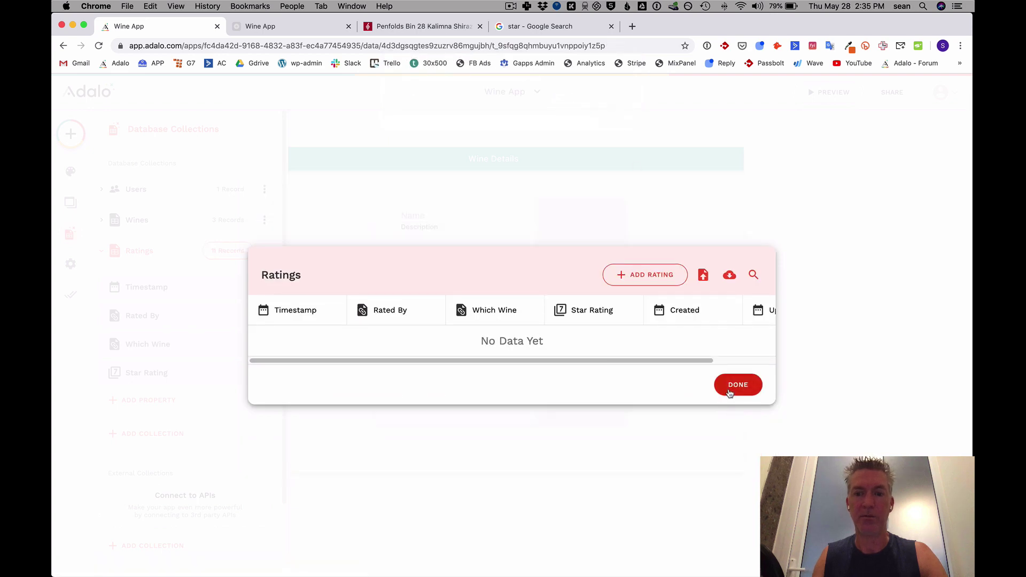
pyautogui.click(733, 405)
pyautogui.click(271, 24)
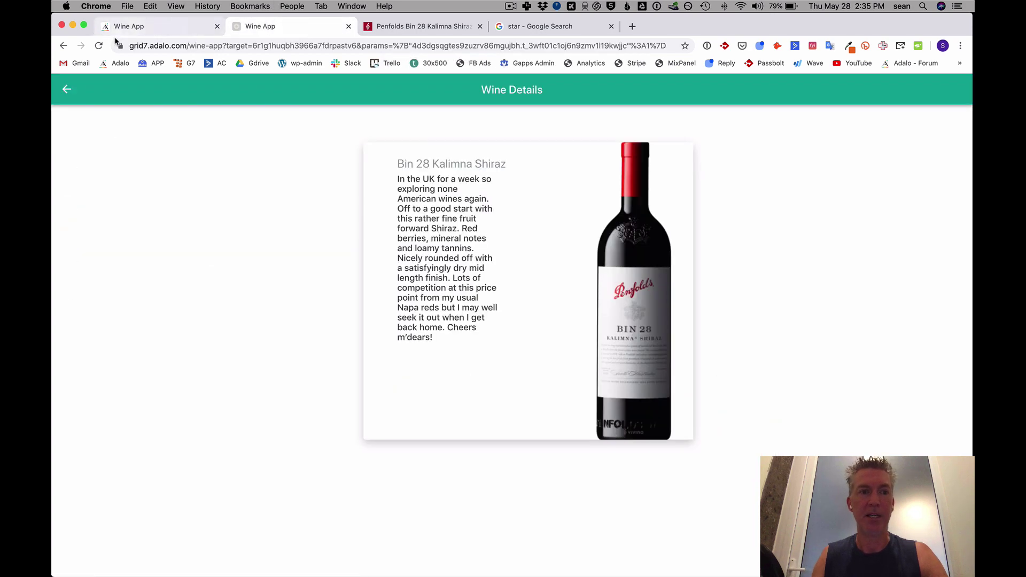
# Rate Bin 28 Kalimna Shiraz four stars on the reloaded published app, then return to Wine Details in the editor.
pyautogui.press('super+r')
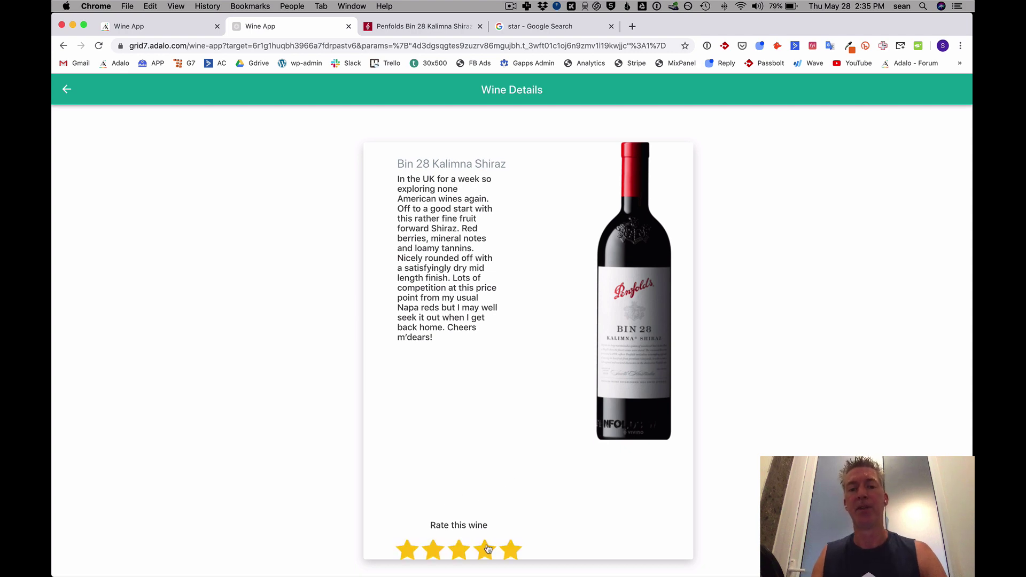
pyautogui.click(485, 549)
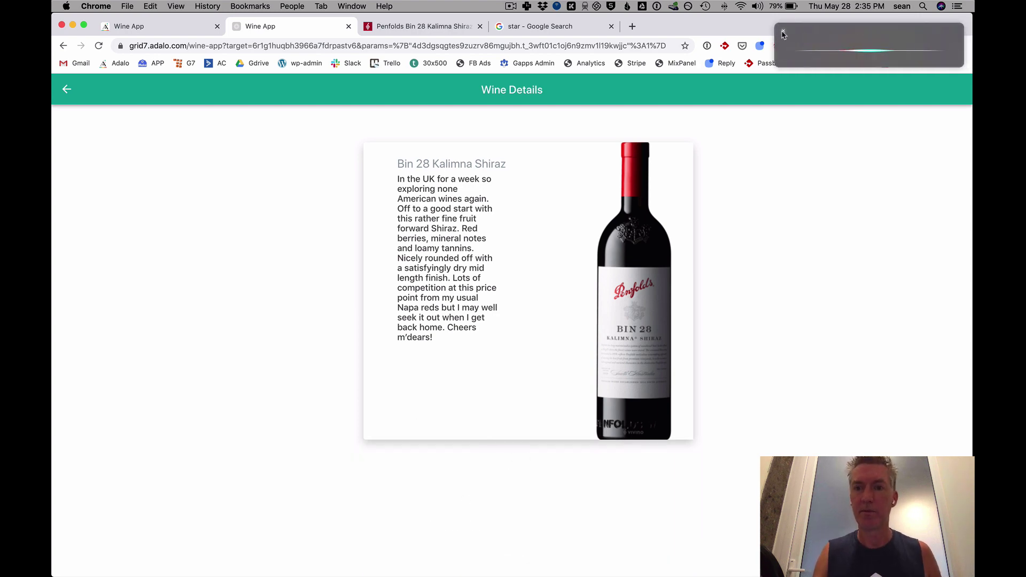
pyautogui.click(783, 34)
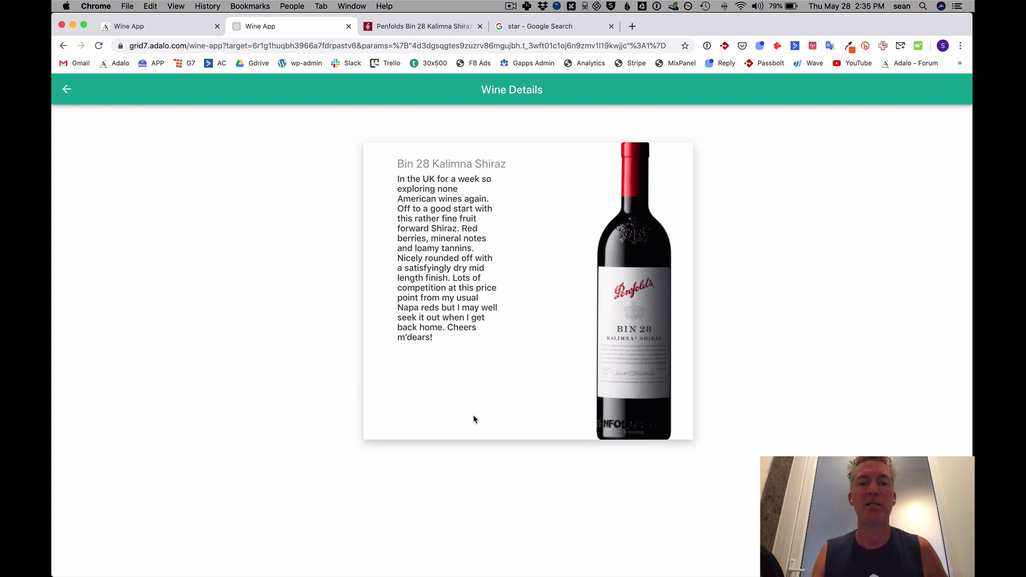
pyautogui.click(186, 26)
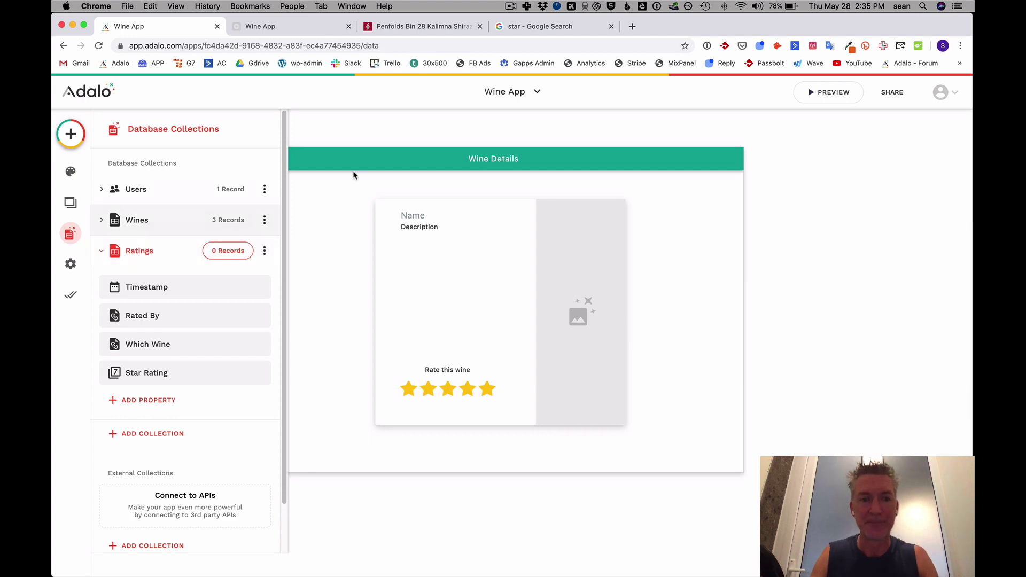
pyautogui.click(510, 6)
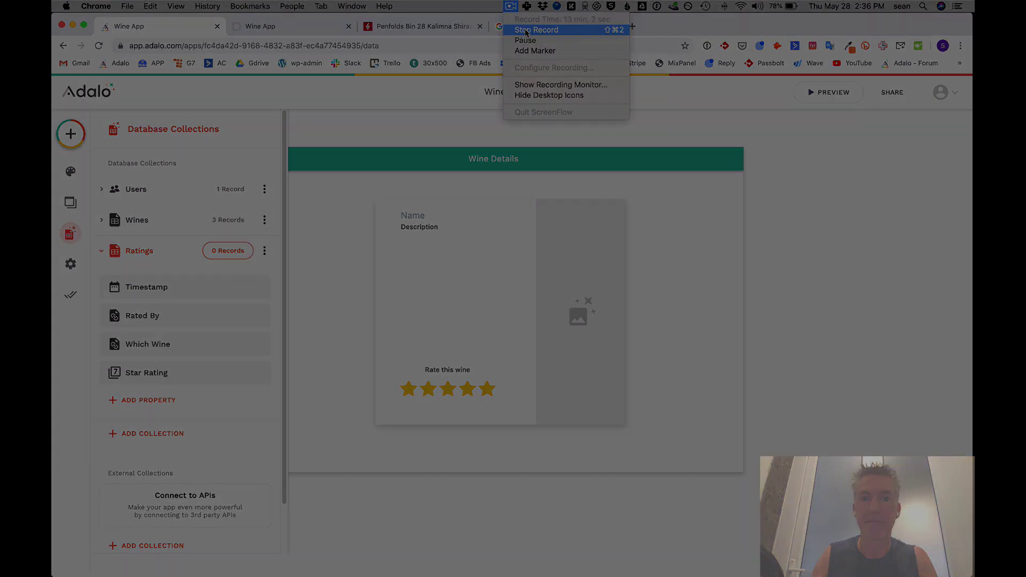